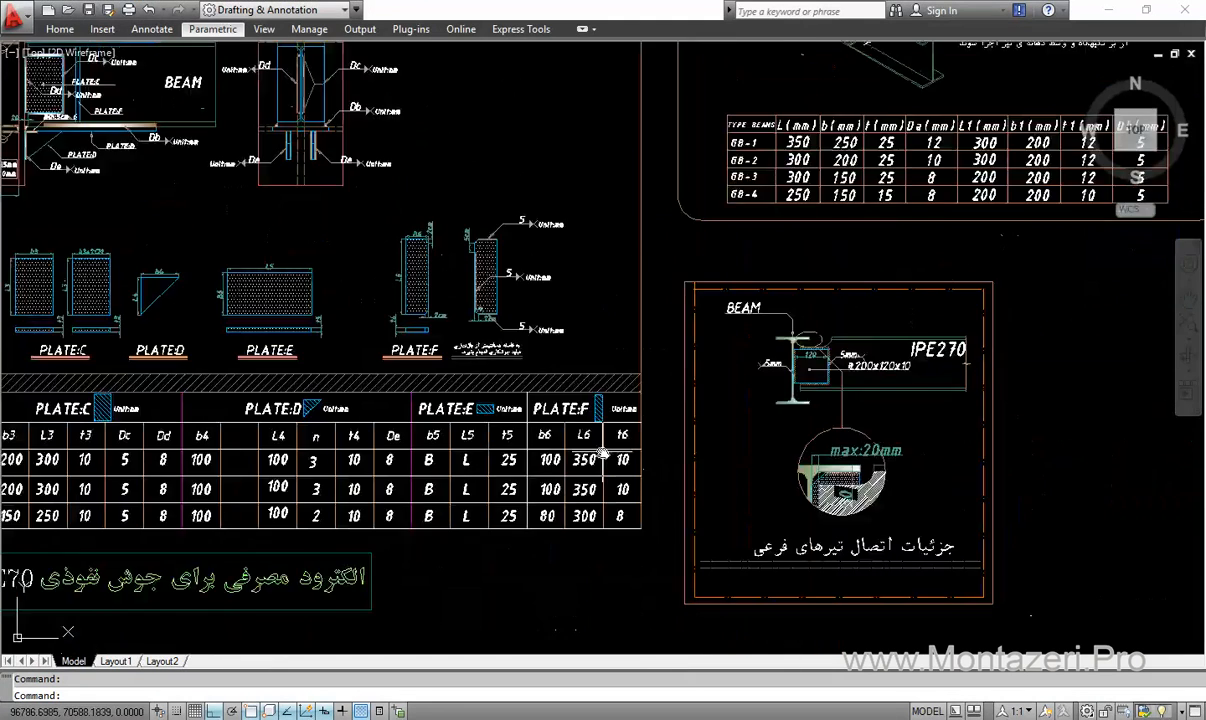
Step: Examine the beam-to-column connection detail, including the PLATE:E continuity plates in the column and their welds
mouse_move(603, 455)
middle_down()
mouse_move(779, 488)
mouse_move(791, 543)
middle_up()
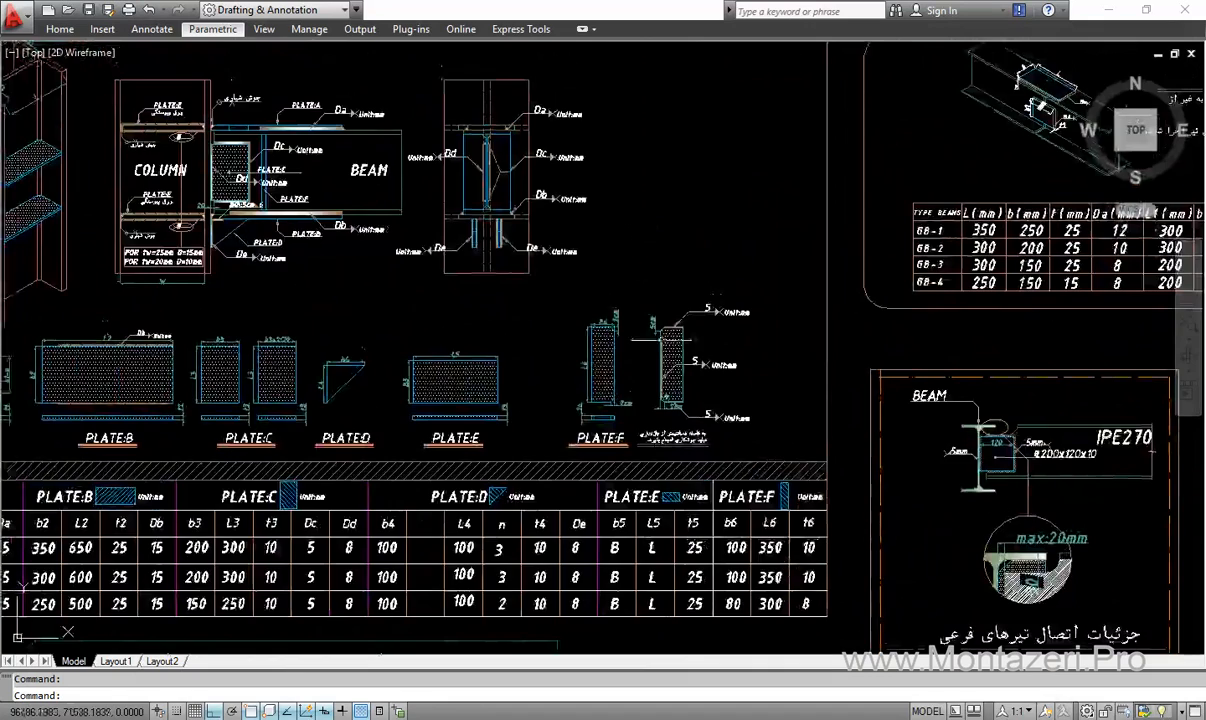
middle_drag(317, 255, 552, 363)
scroll(390, 268, up, 10)
middle_drag(367, 246, 363, 336)
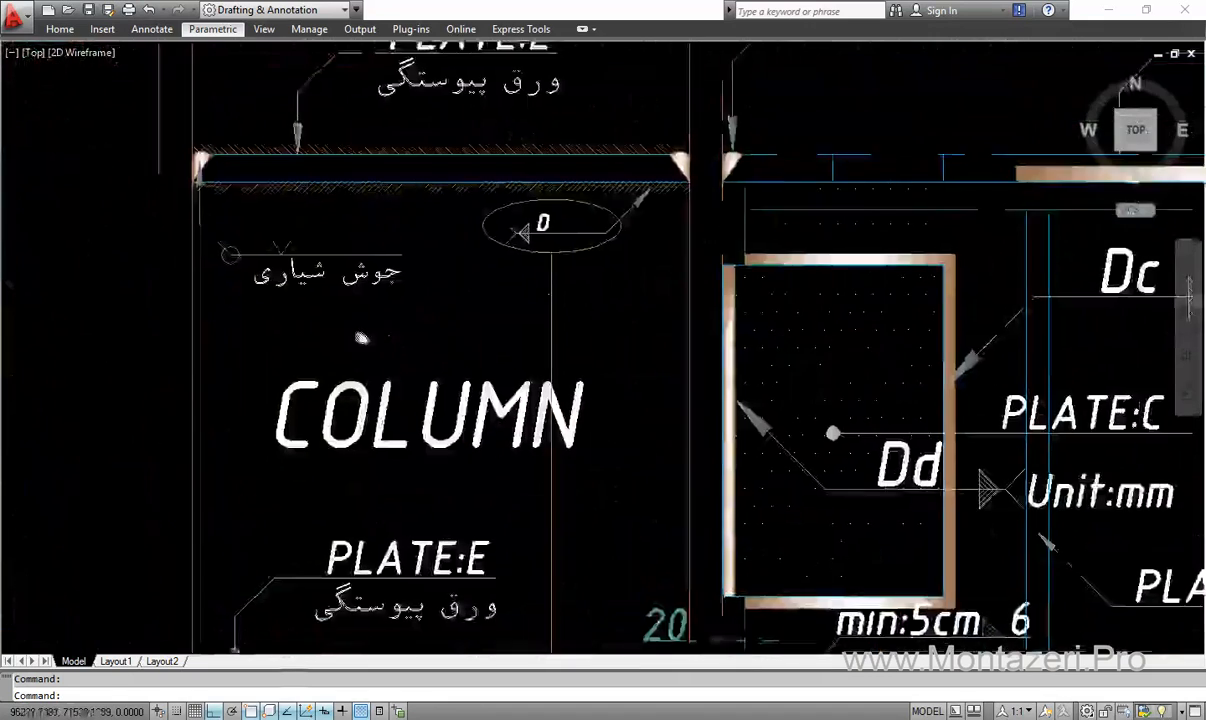
key(Escape)
scroll(430, 178, down, 4)
middle_drag(456, 196, 458, 168)
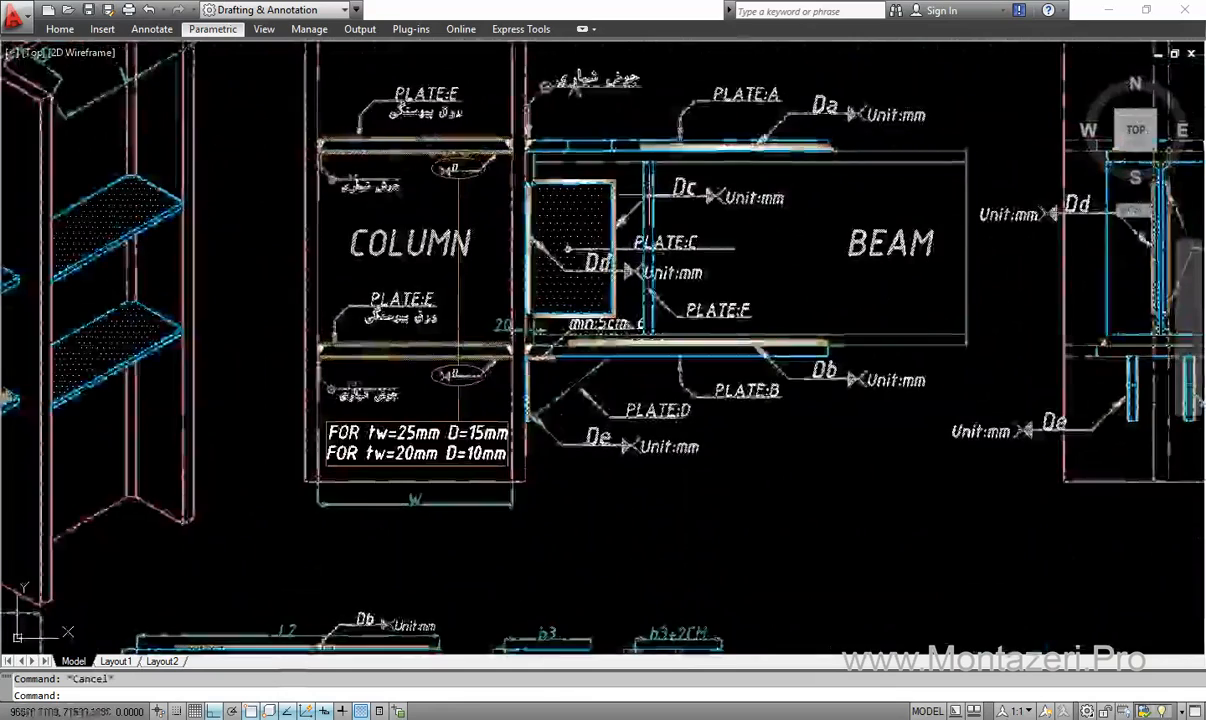
scroll(570, 400, down, 5)
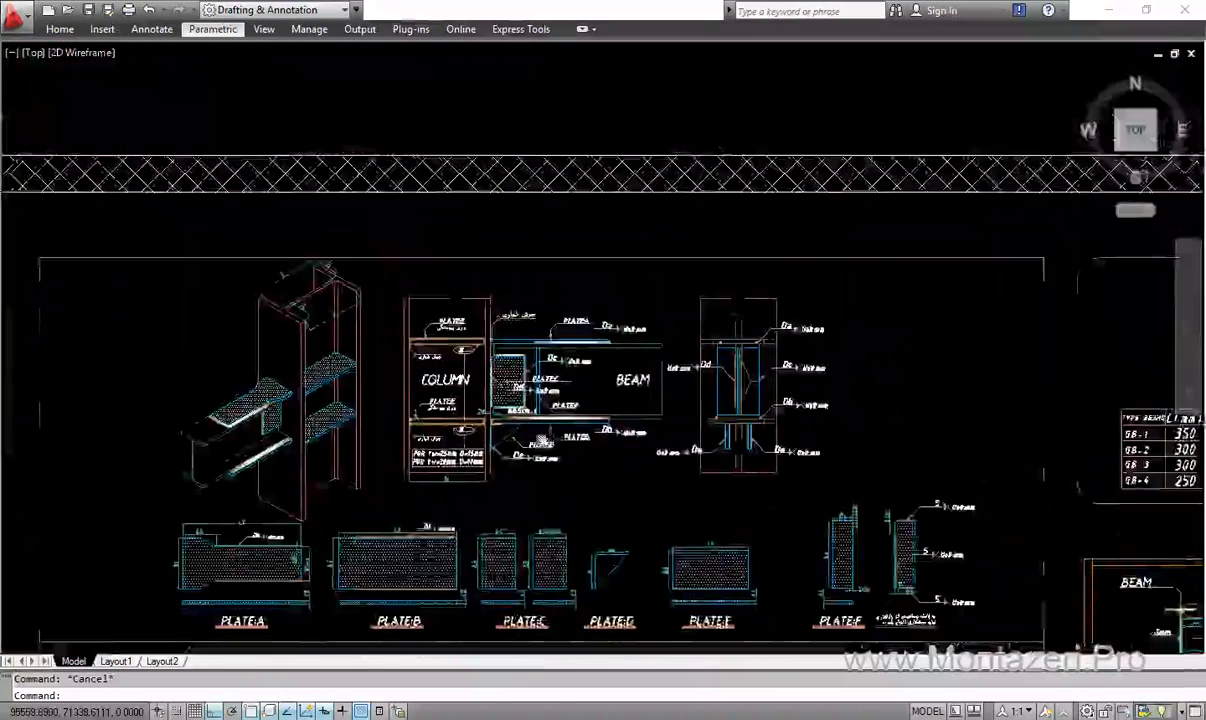
scroll(383, 362, up, 5)
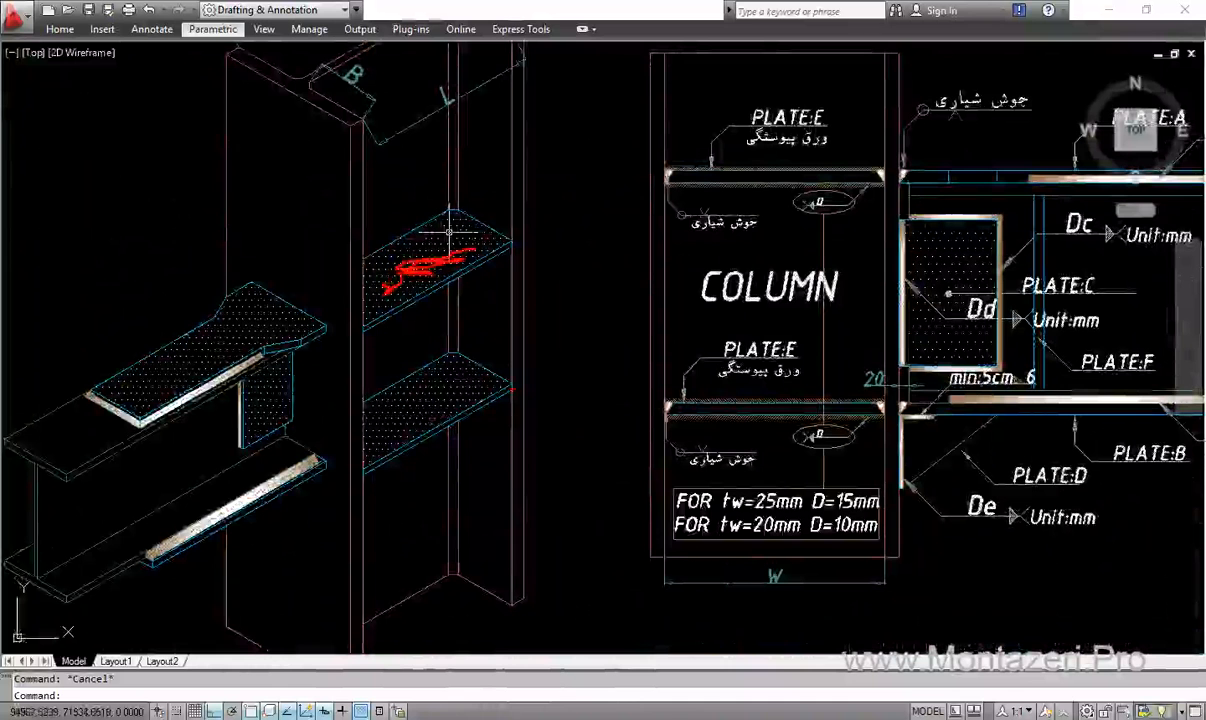
drag(491, 386, 453, 393)
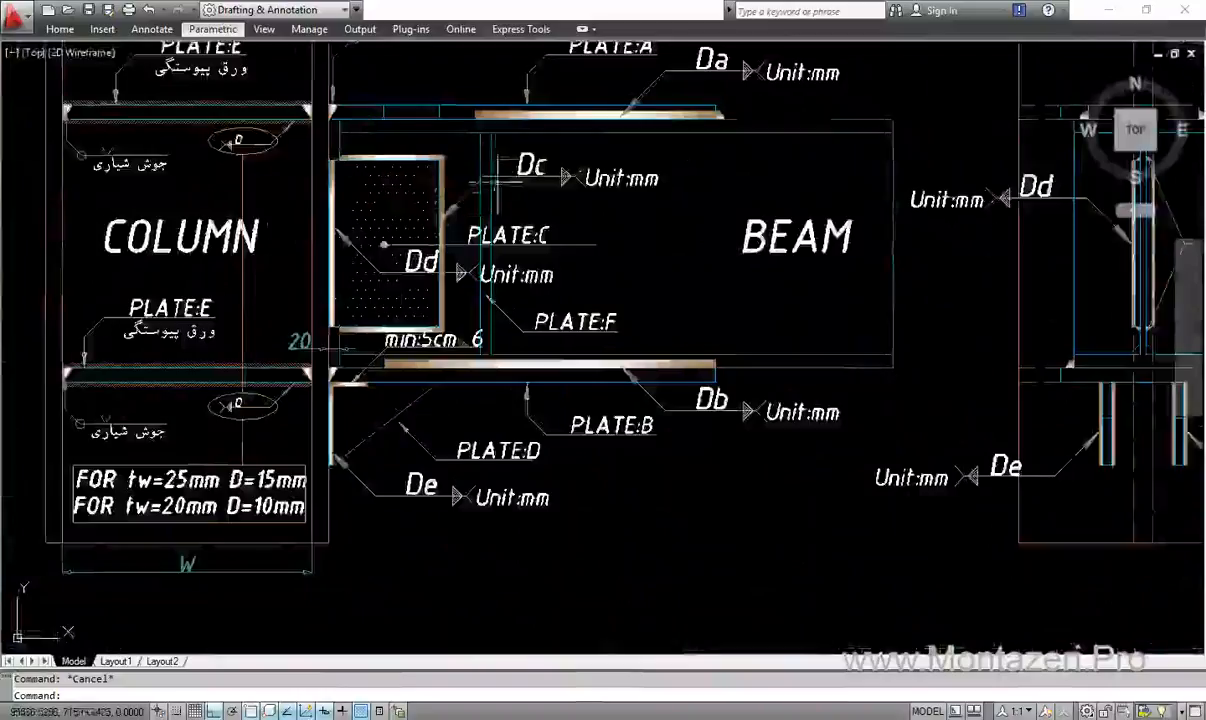
scroll(516, 215, down, 2)
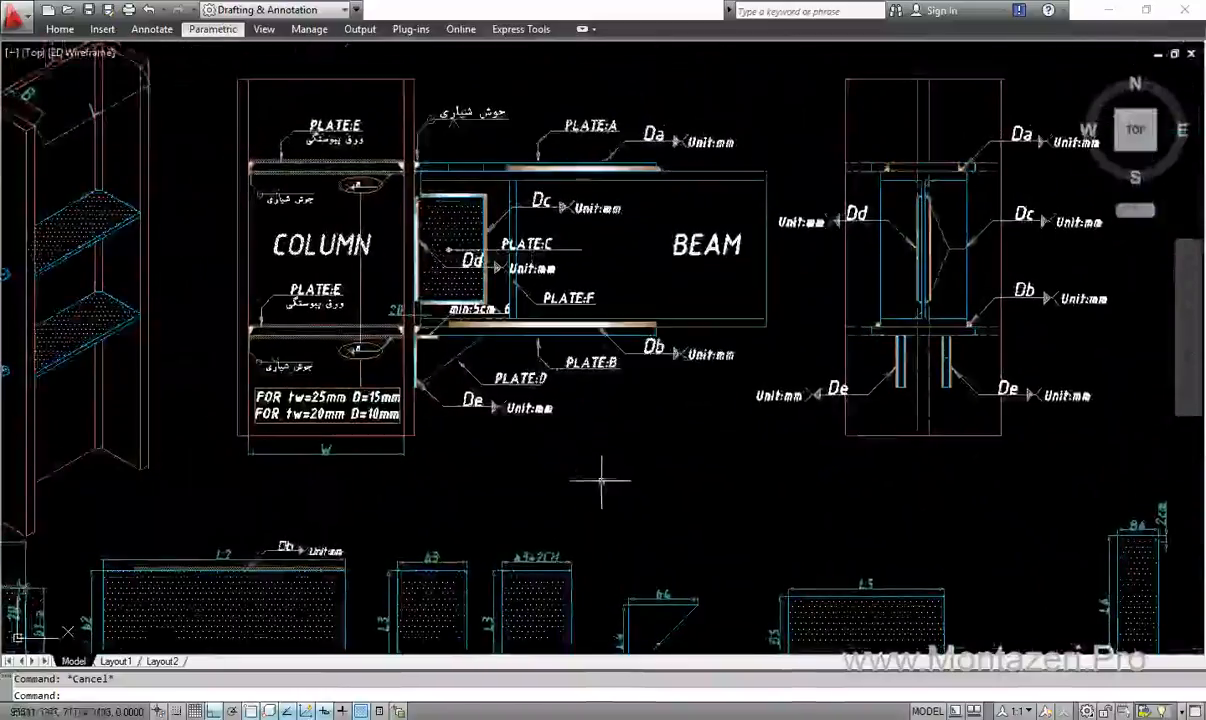
mouse_move(573, 479)
middle_down()
mouse_move(471, 337)
mouse_move(558, 475)
middle_up()
scroll(287, 117, up, 5)
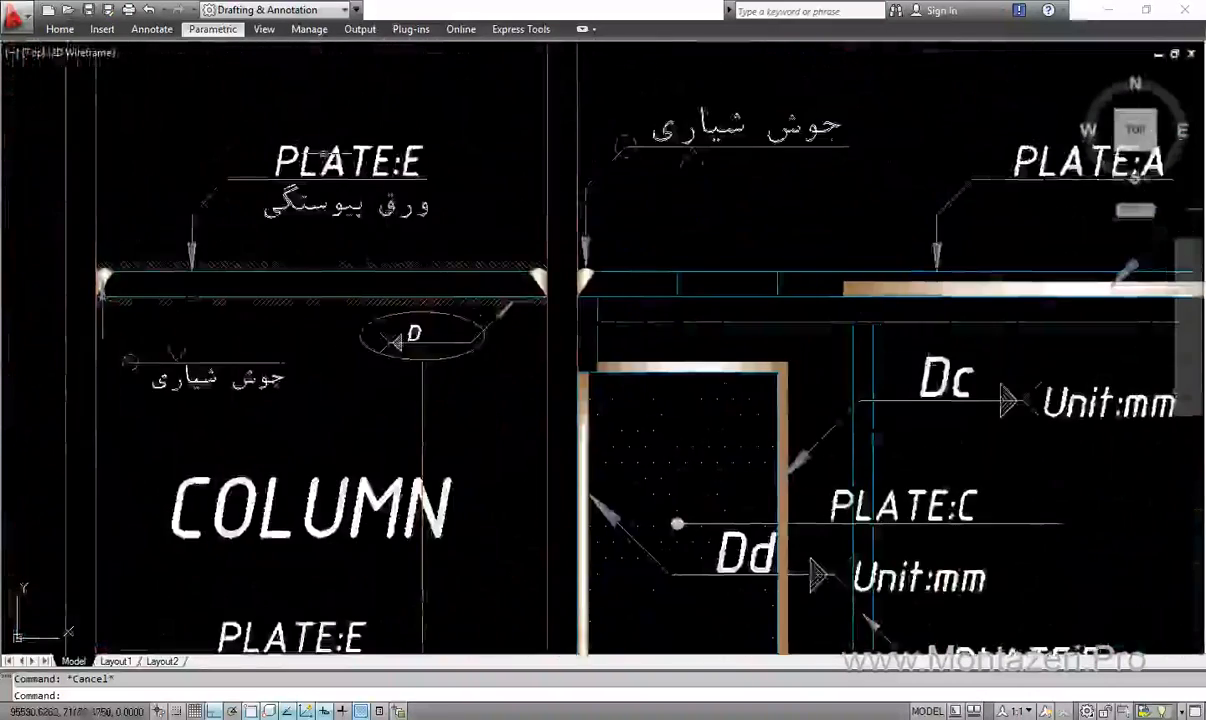
Step: Check the GB-1 row in the plate dimension table below the connection details
scroll(413, 272, down, 3)
scroll(413, 290, down, 2)
middle_drag(413, 290, 326, 114)
scroll(335, 380, down, 2)
middle_drag(335, 380, 338, 173)
mouse_move(148, 479)
middle_down()
mouse_move(288, 404)
mouse_move(259, 409)
mouse_move(430, 371)
middle_up()
scroll(288, 404, down, 2)
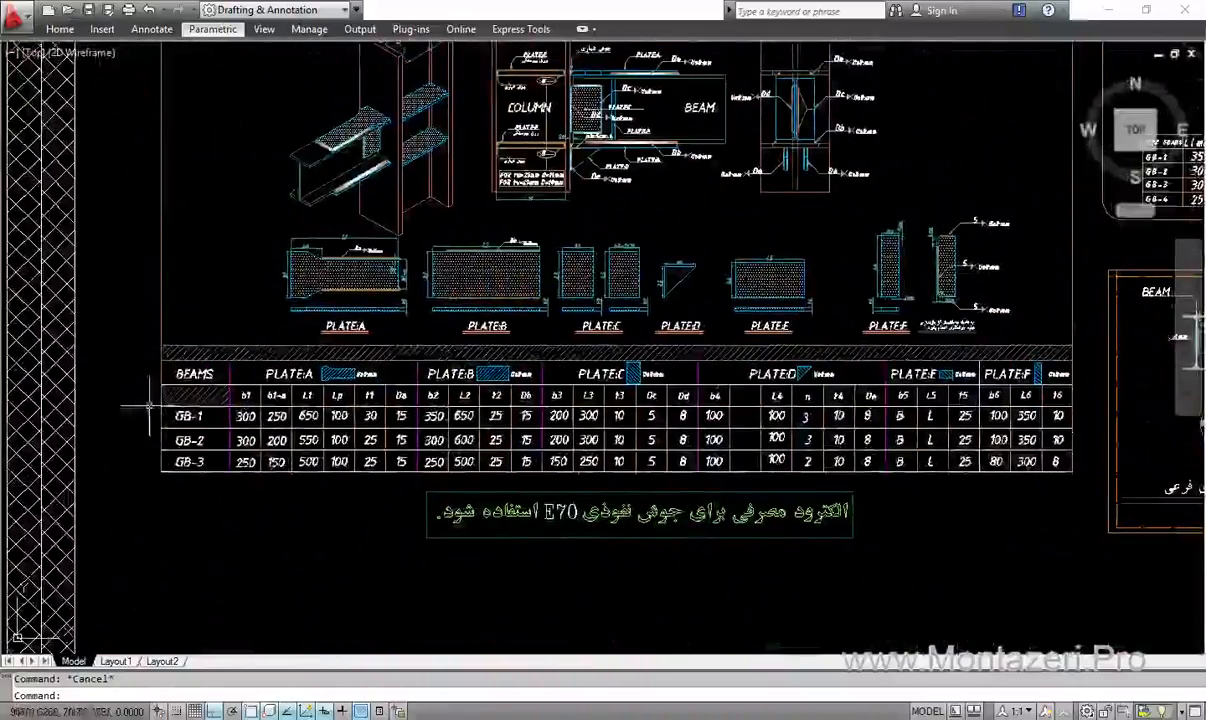
click(148, 406)
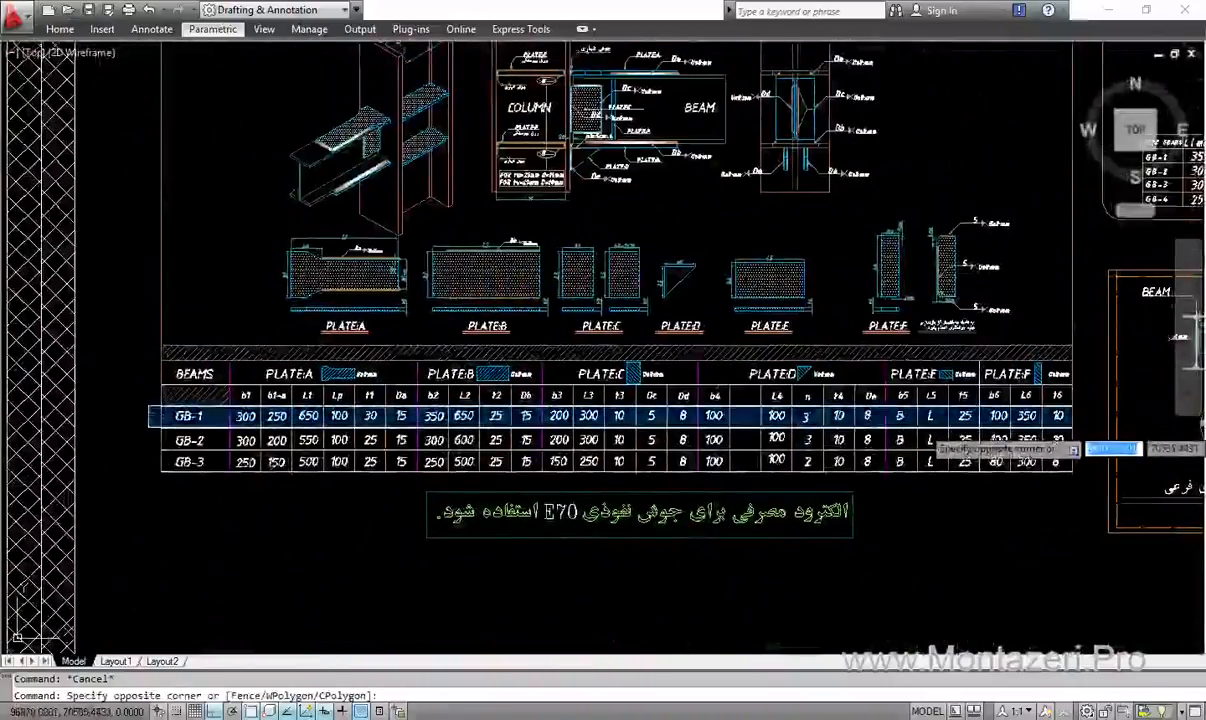
key(Escape)
Step: Read the b5, L5 and t5 dimensions of PLATE:E for beam GB-1 in the plate table
scroll(950, 416, up, 4)
middle_drag(919, 417, 682, 424)
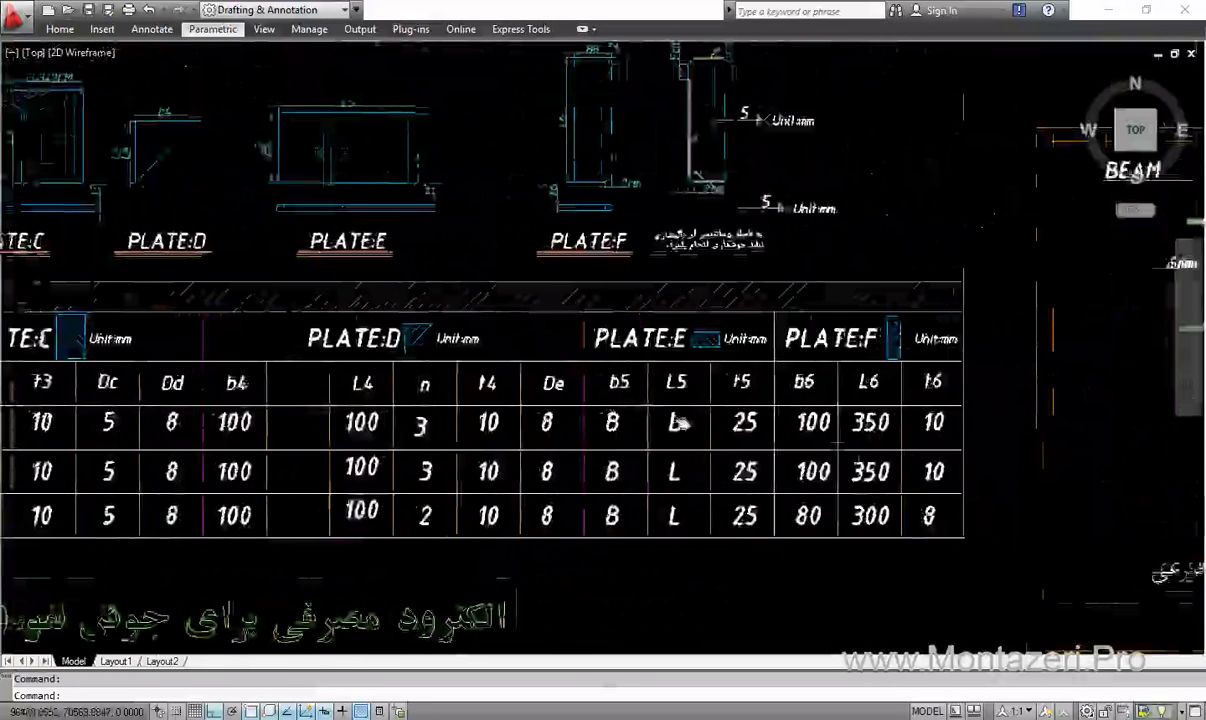
scroll(620, 390, up, 2)
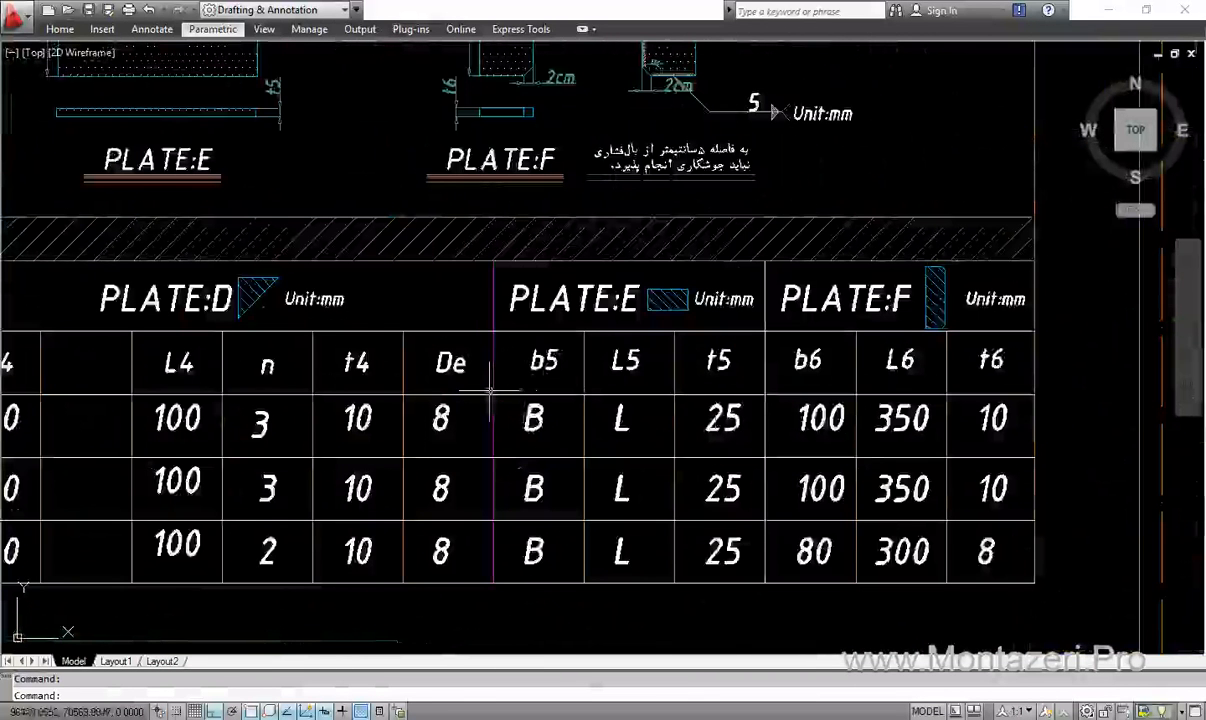
click(665, 393)
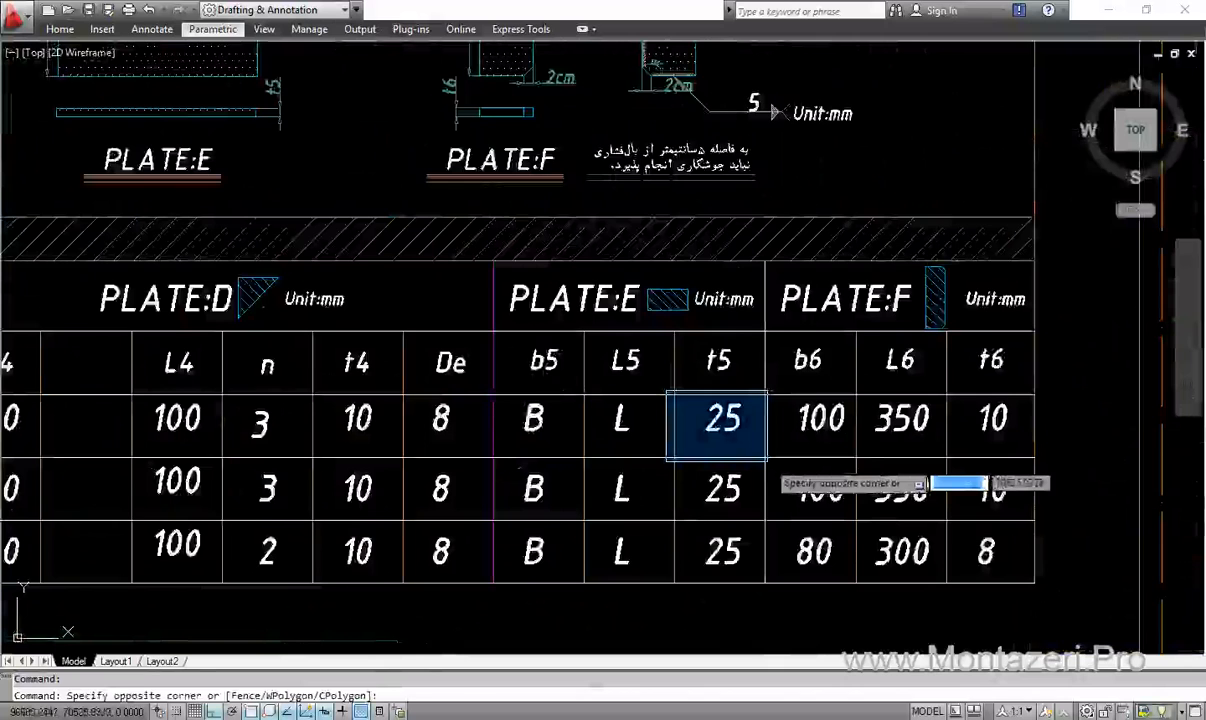
key(Escape)
scroll(511, 229, down, 3)
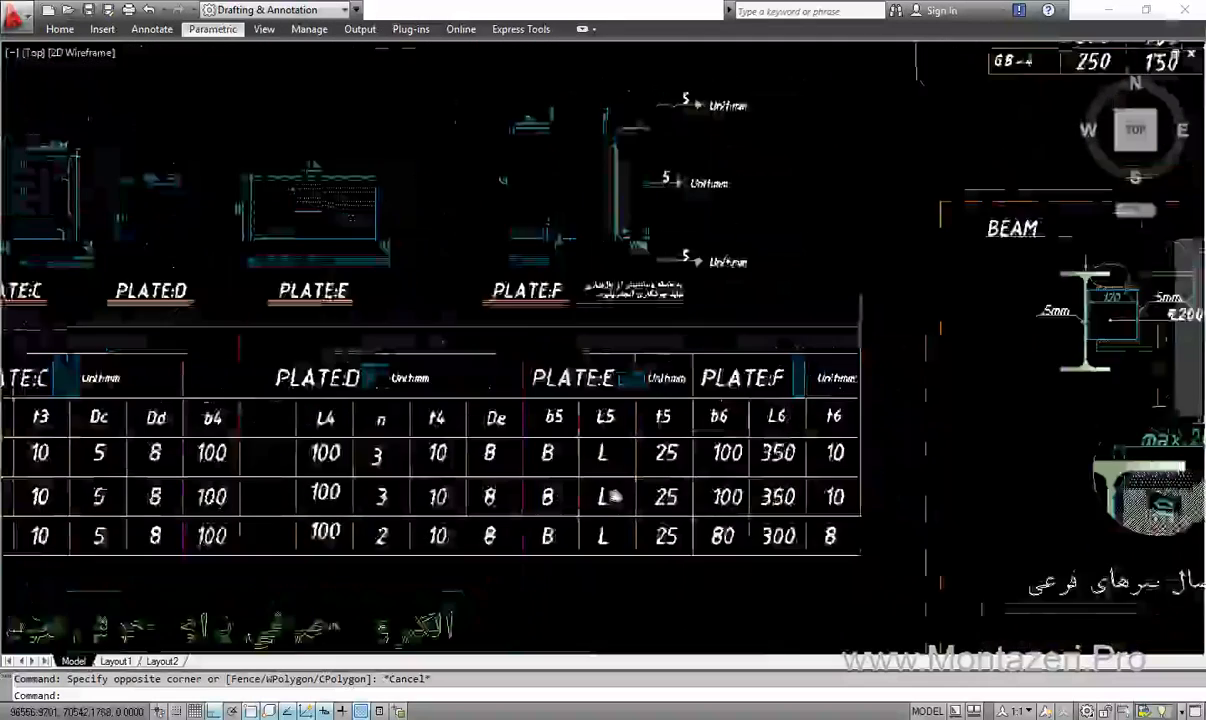
Step: Read the b6, L6 and t6 dimensions of PLATE:F for beam GB-1 in the plate table
mouse_move(511, 229)
middle_down()
mouse_move(565, 485)
mouse_move(626, 464)
middle_up()
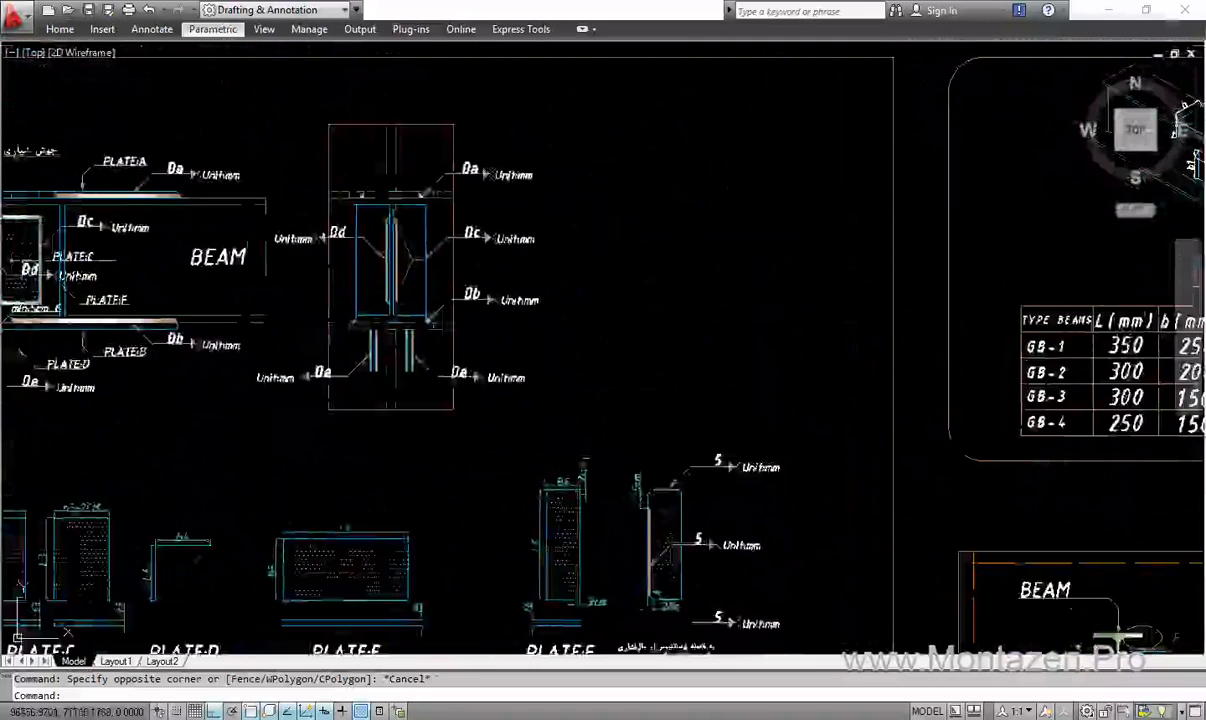
mouse_move(650, 400)
middle_down()
mouse_move(616, 280)
mouse_move(594, 90)
middle_up()
scroll(948, 506, up, 2)
scroll(641, 472, up, 3)
middle_drag(664, 480, 332, 337)
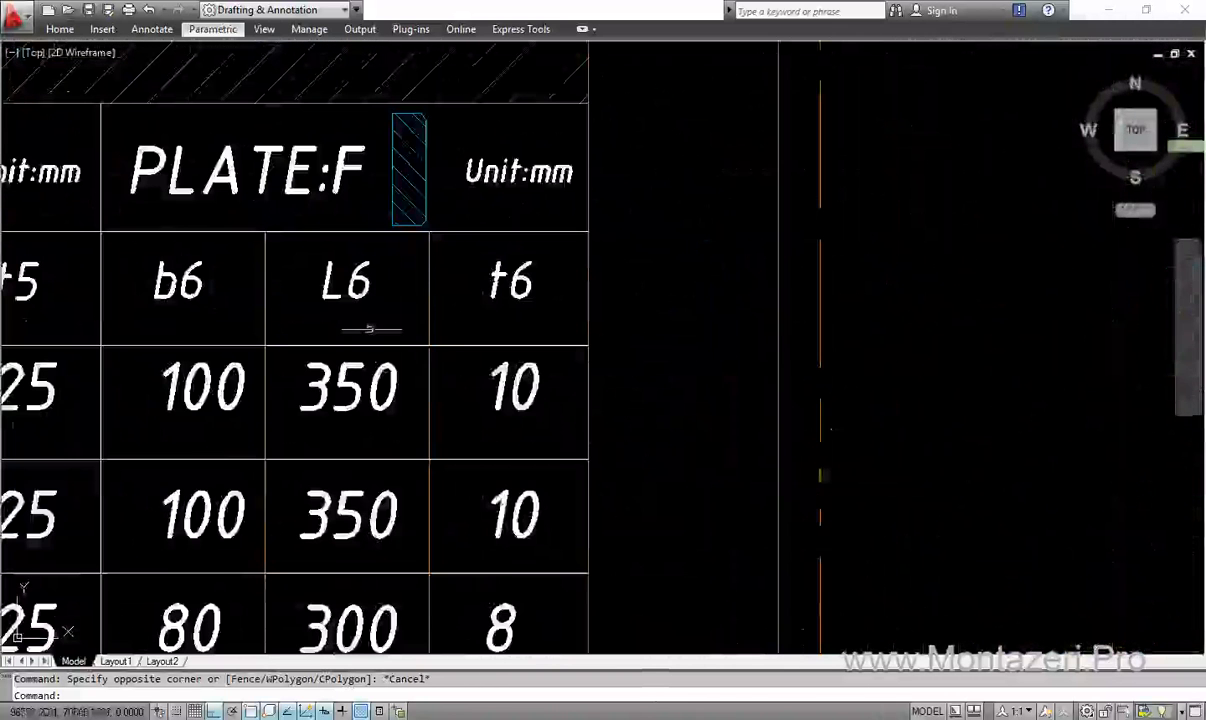
click(413, 341)
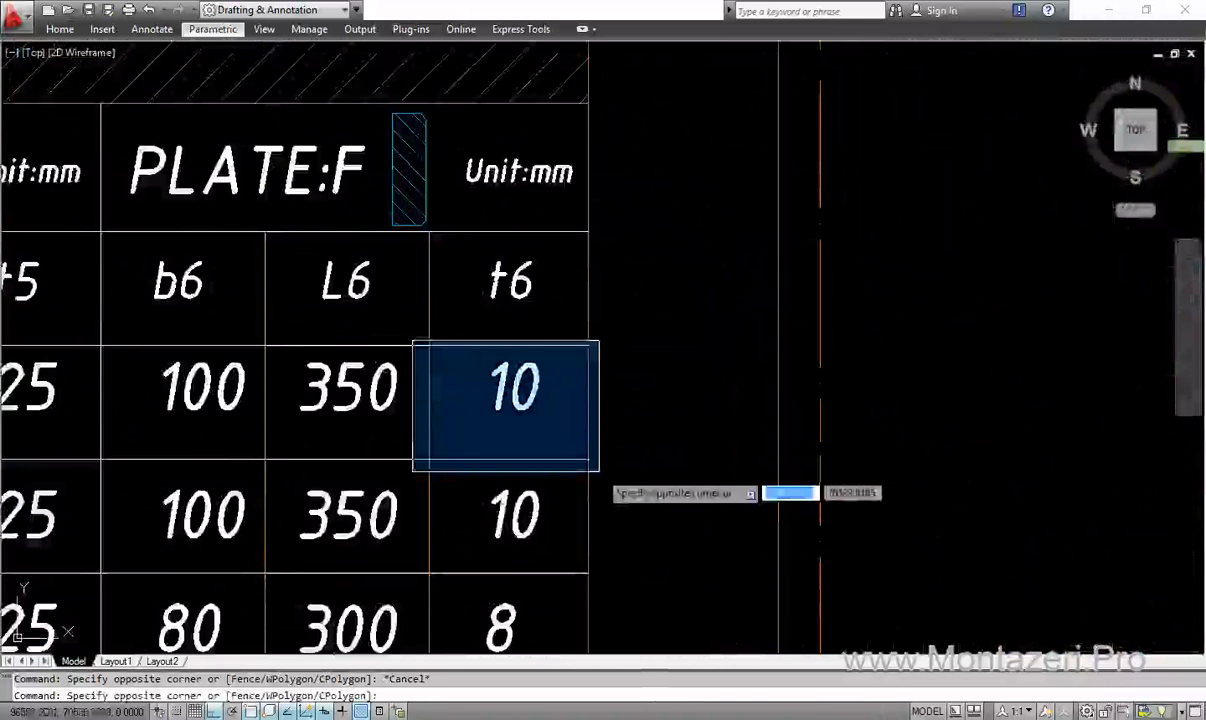
key(Escape)
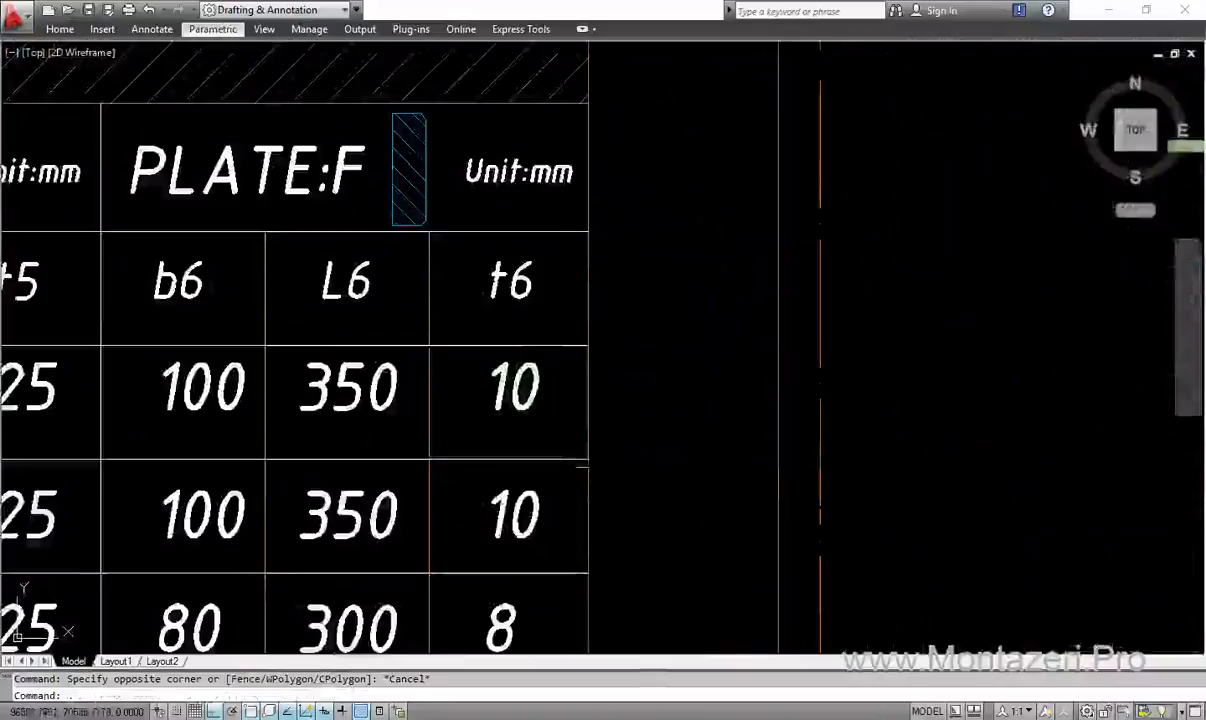
scroll(618, 424, down, 2)
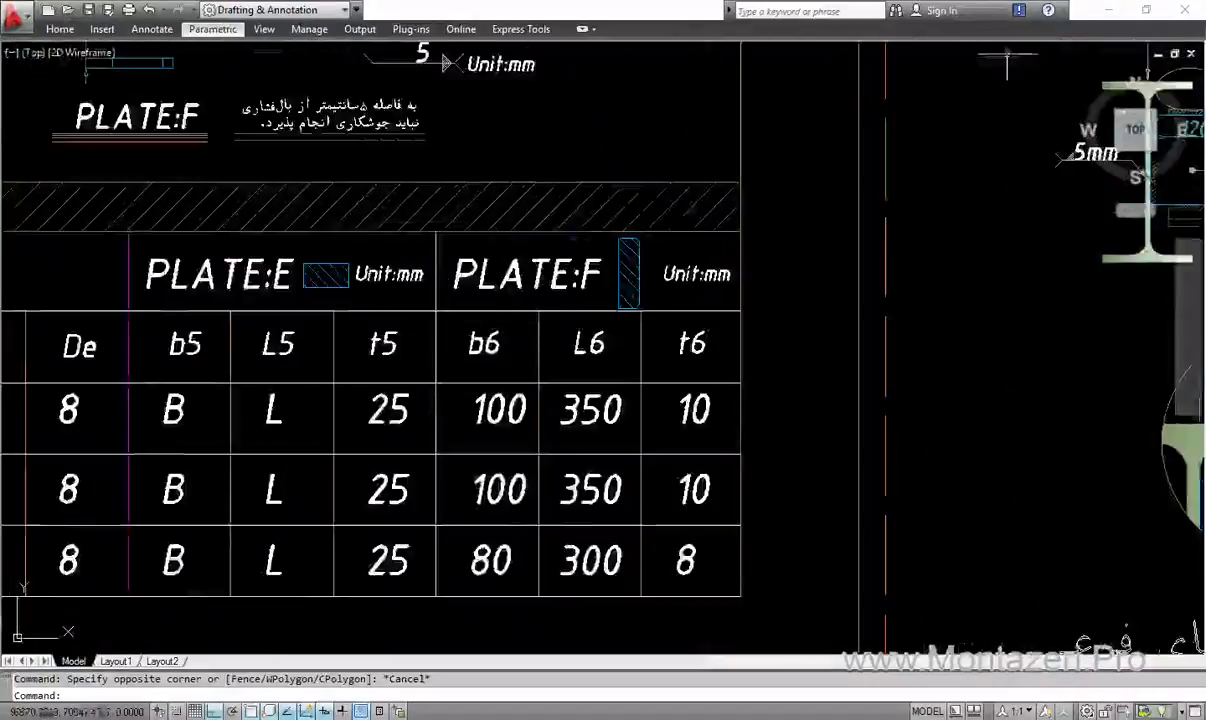
Step: Switch to Tekla Structures and delete the existing construction line along the +6000.00 level beside the column
click(1106, 10)
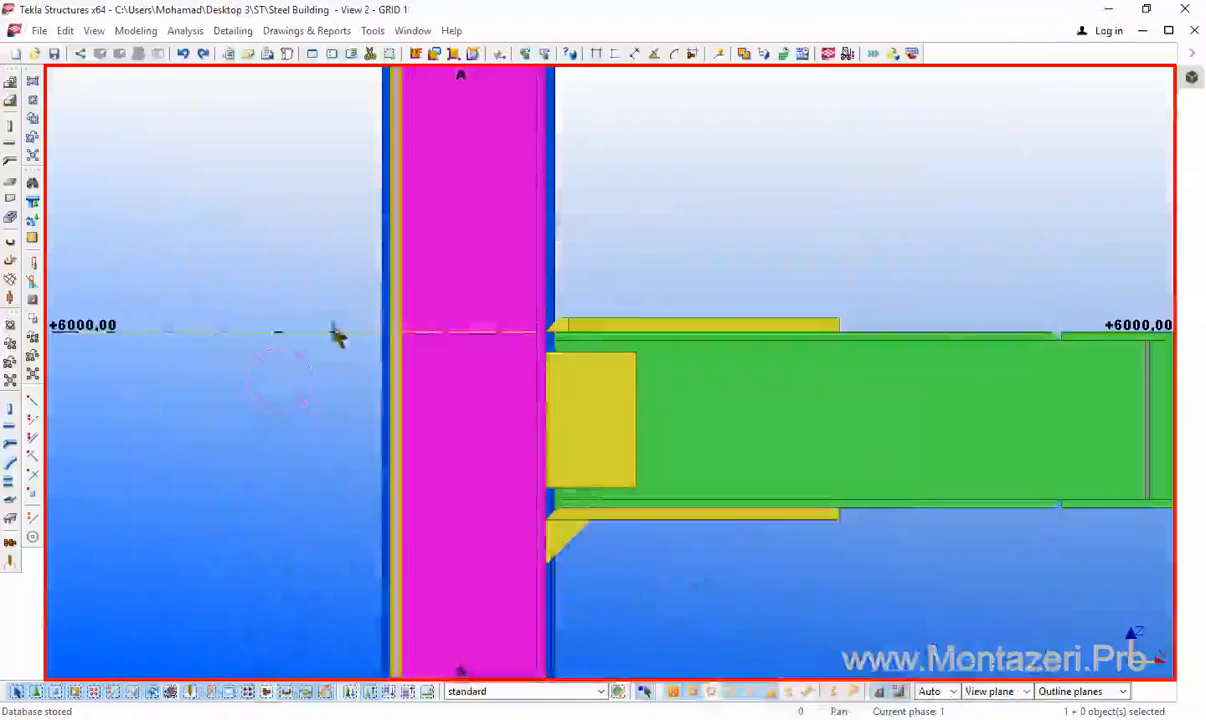
scroll(237, 381, up, 1)
scroll(345, 415, up, 2)
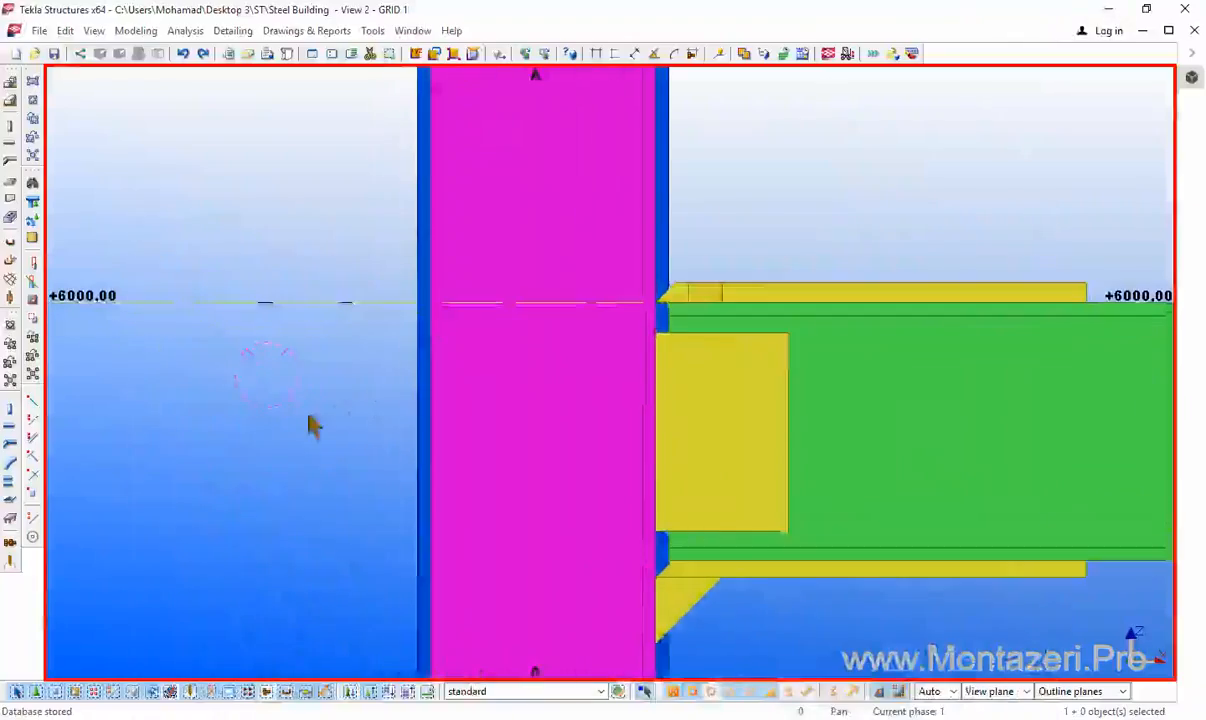
scroll(238, 330, up, 1)
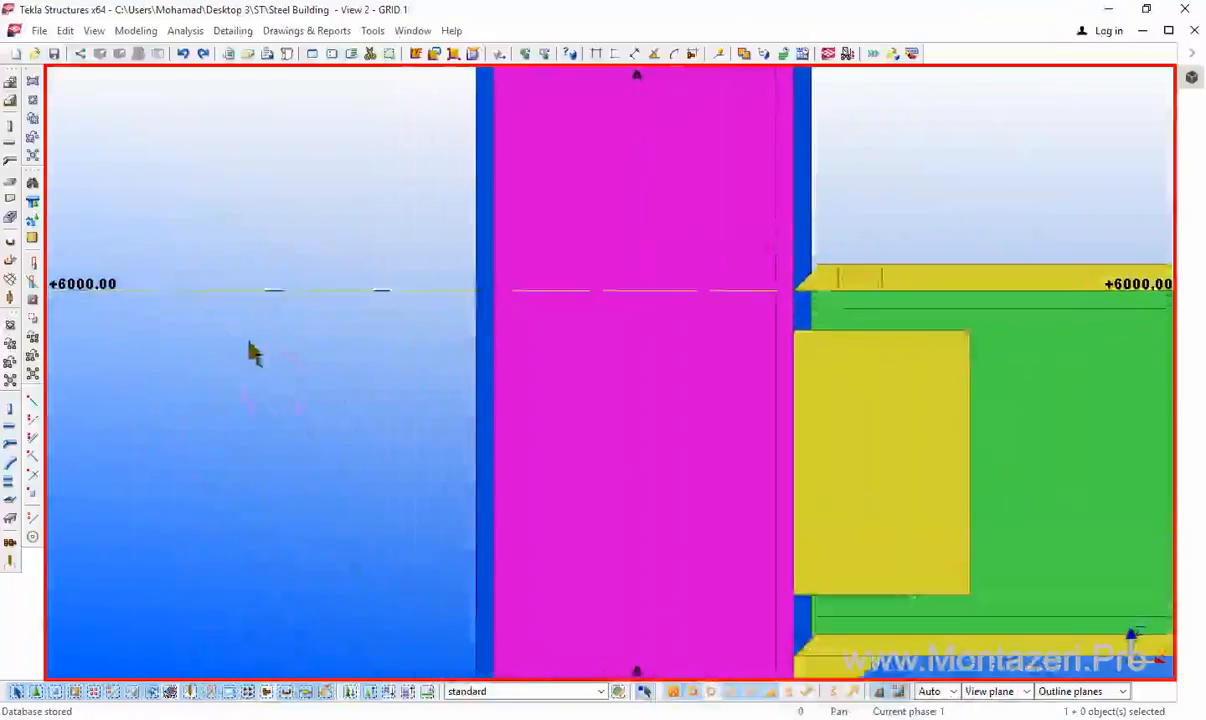
middle_drag(292, 270, 338, 235)
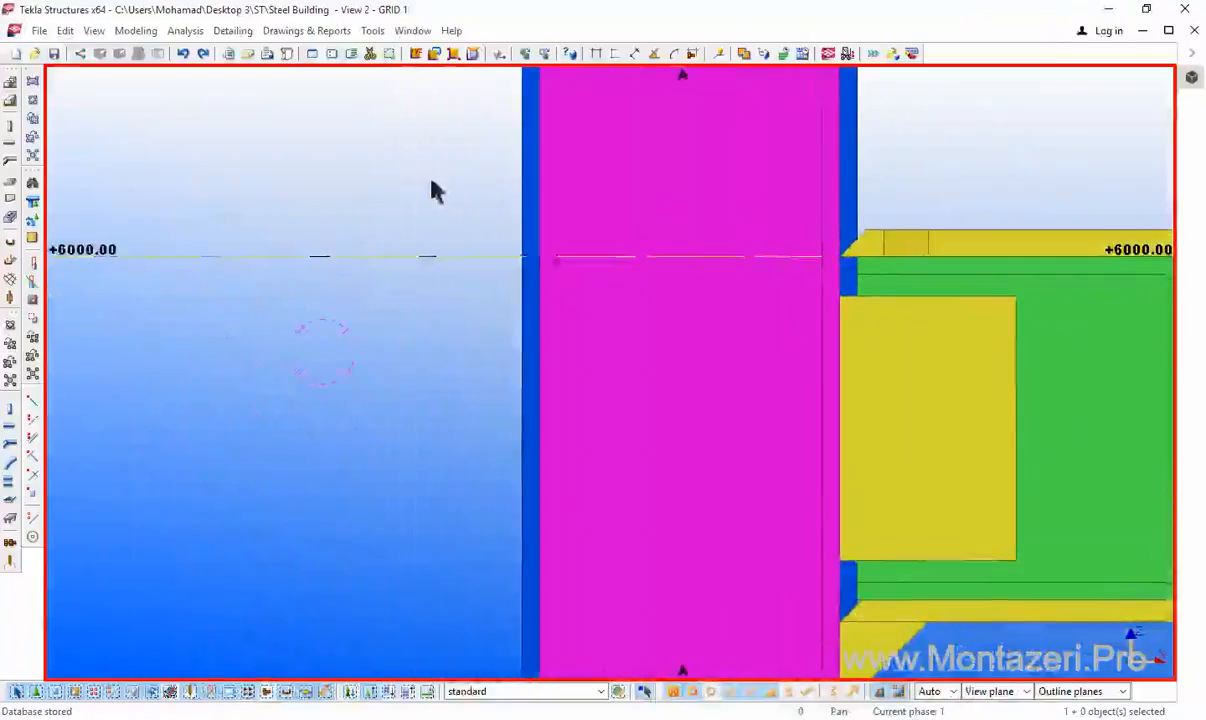
drag(431, 178, 265, 350)
key(Delete)
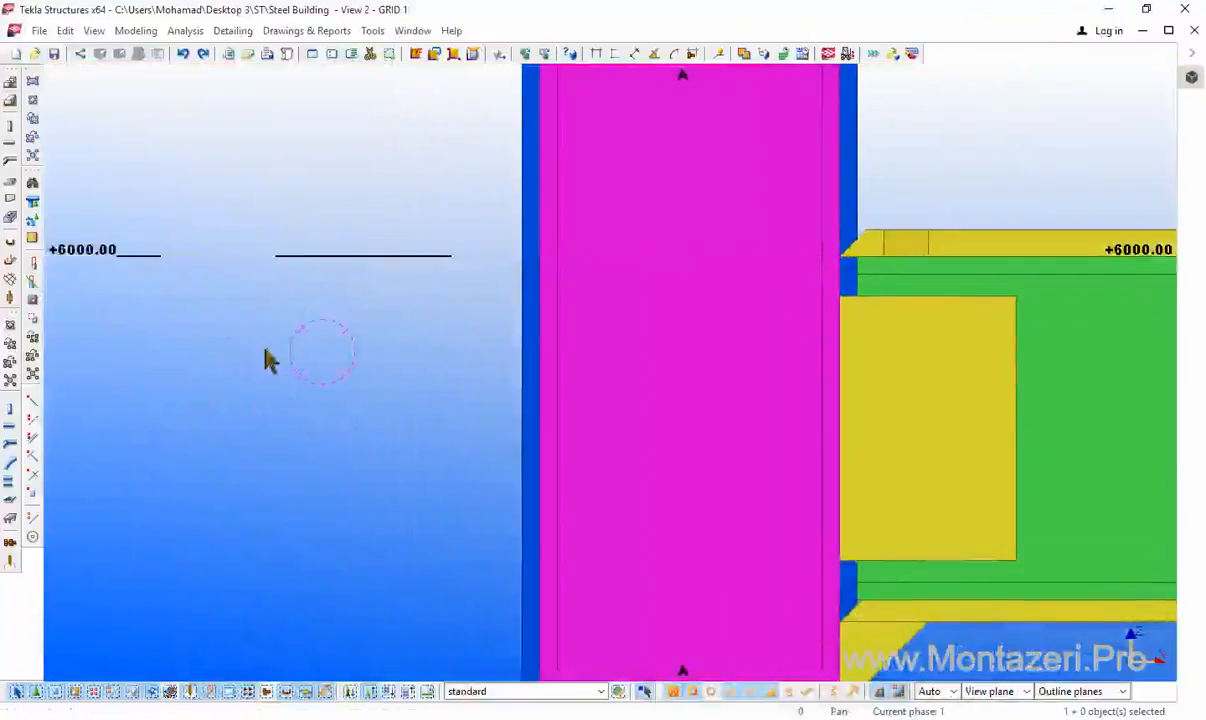
Step: Add a horizontal construction line across the column through the mid-thickness of the upper flange plate
click(33, 519)
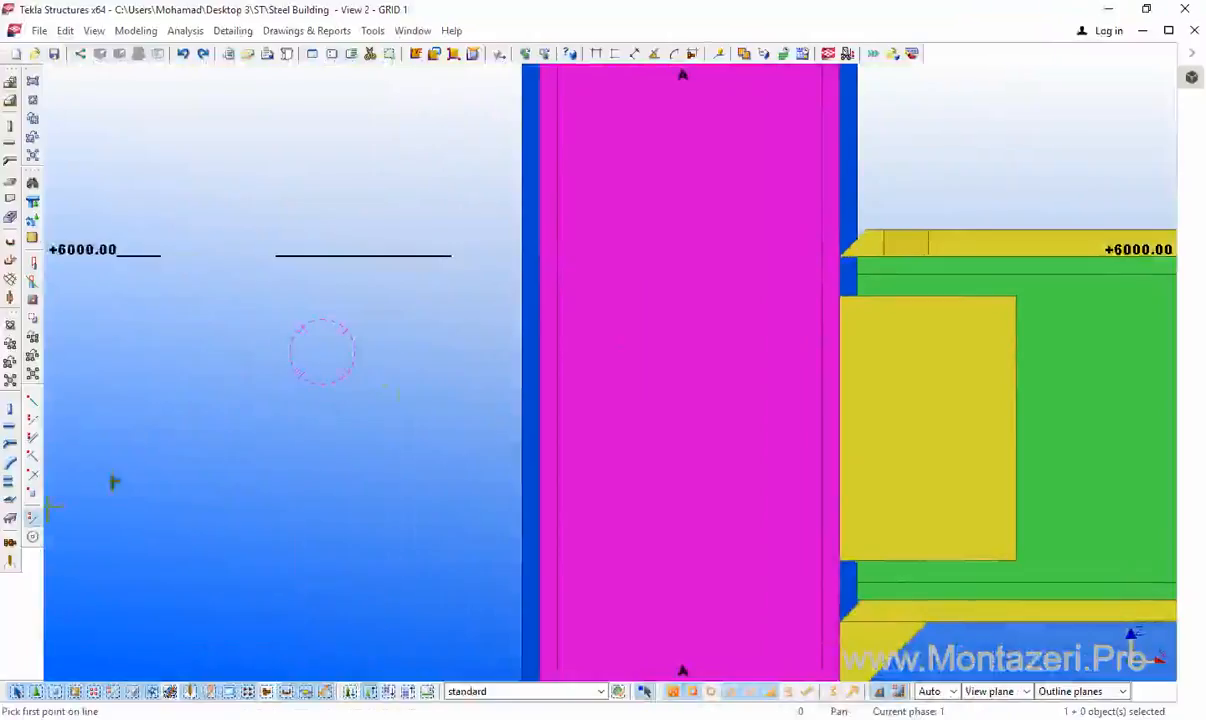
scroll(828, 240, up, 5)
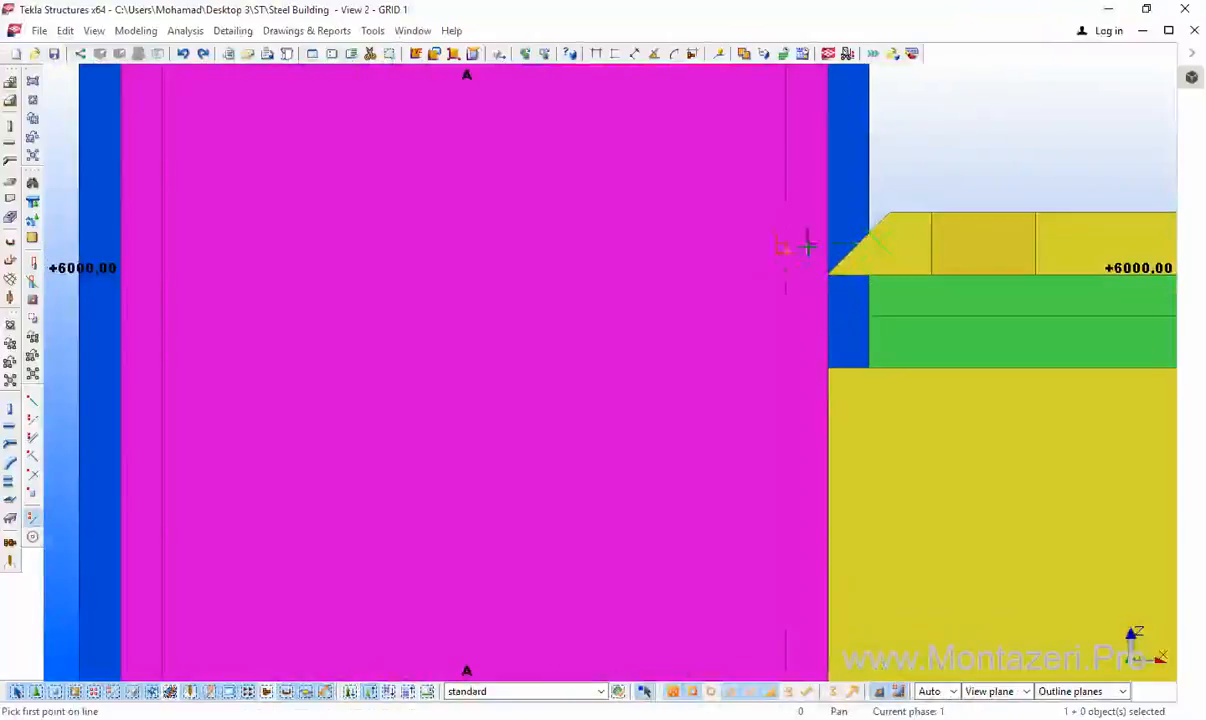
click(881, 244)
scroll(541, 267, down, 1)
middle_drag(561, 284, 763, 303)
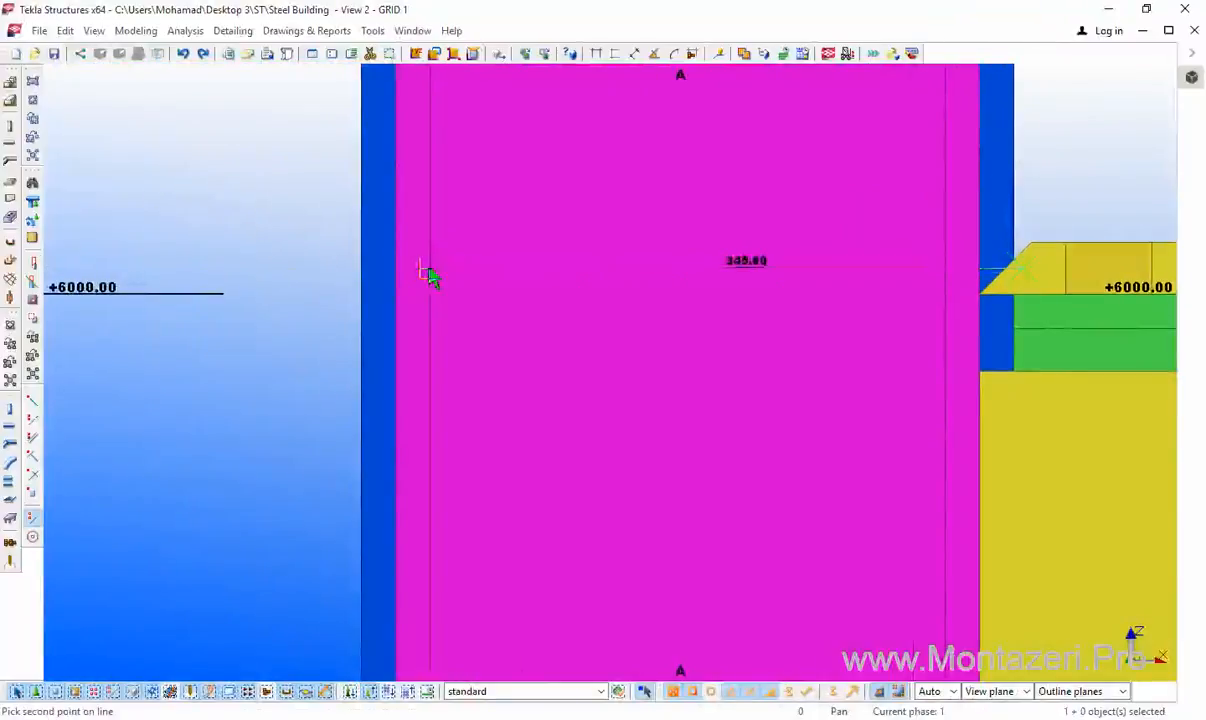
click(425, 264)
scroll(476, 460, down, 1)
scroll(476, 460, down, 1)
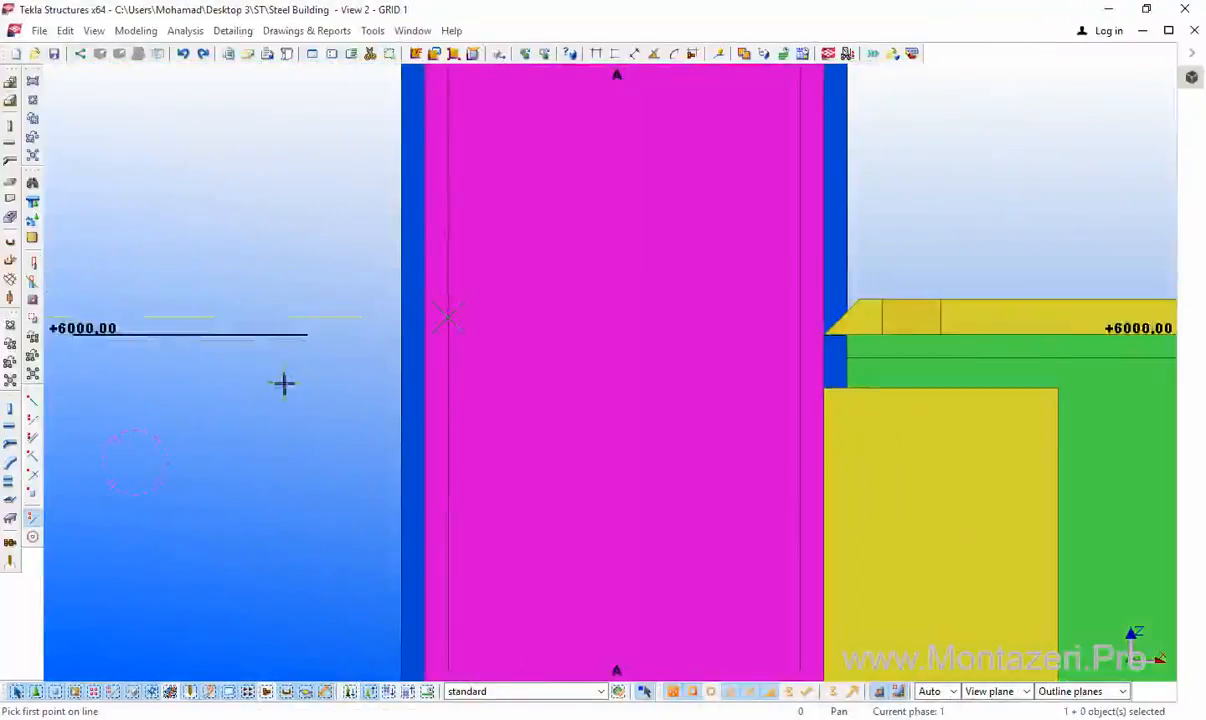
Step: Add a horizontal construction line across the column through the mid-thickness of the lower flange plate
middle_drag(283, 380, 284, 204)
scroll(458, 423, down, 1)
middle_drag(458, 423, 387, 267)
scroll(614, 402, up, 2)
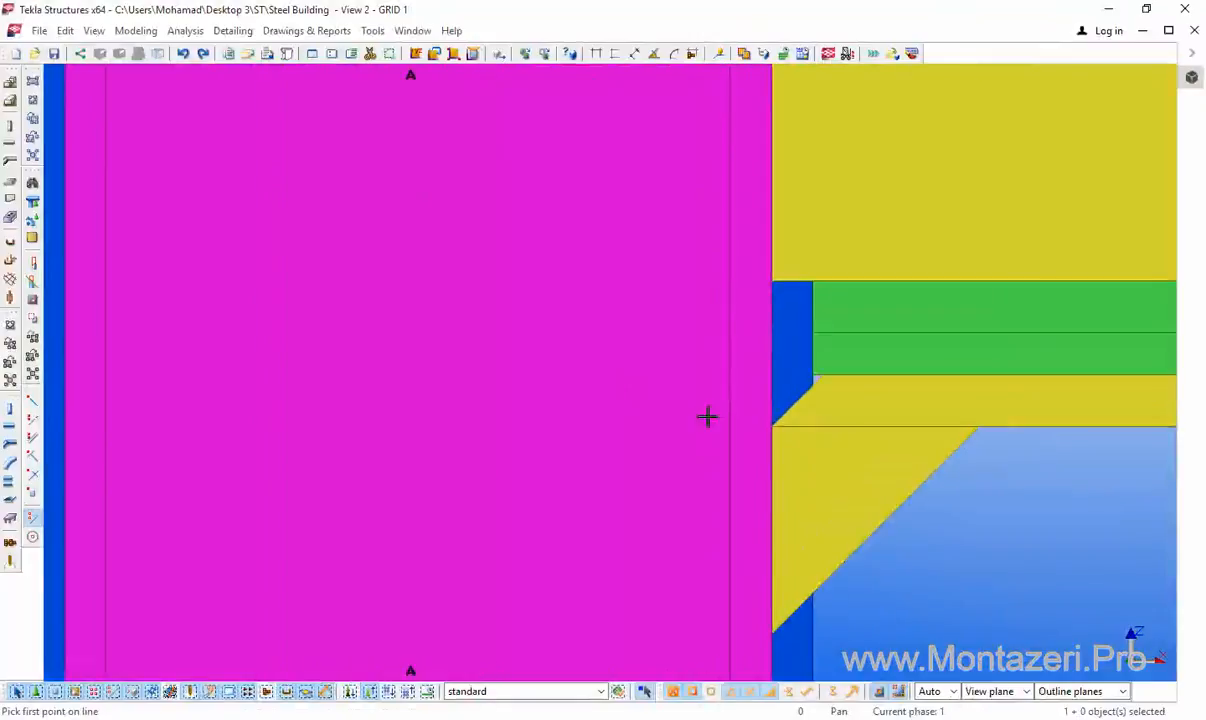
click(808, 400)
middle_drag(433, 412, 671, 344)
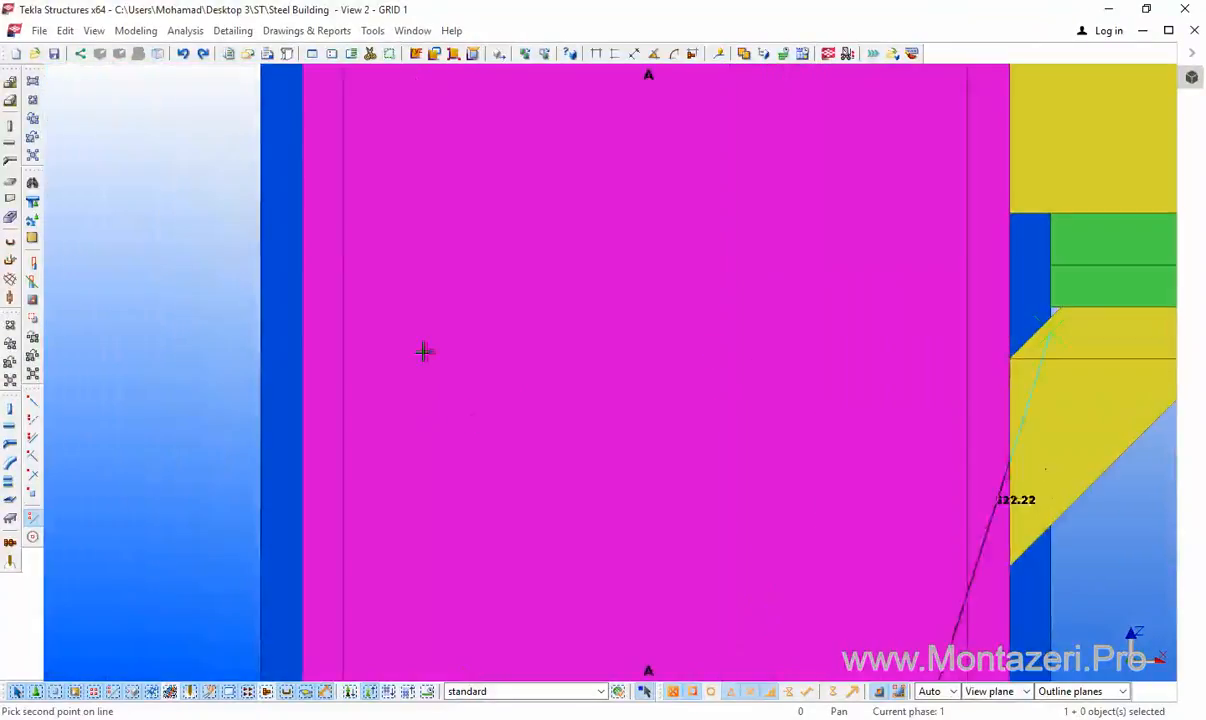
click(343, 336)
scroll(248, 366, down, 1)
middle_drag(248, 366, 416, 420)
scroll(277, 503, down, 5)
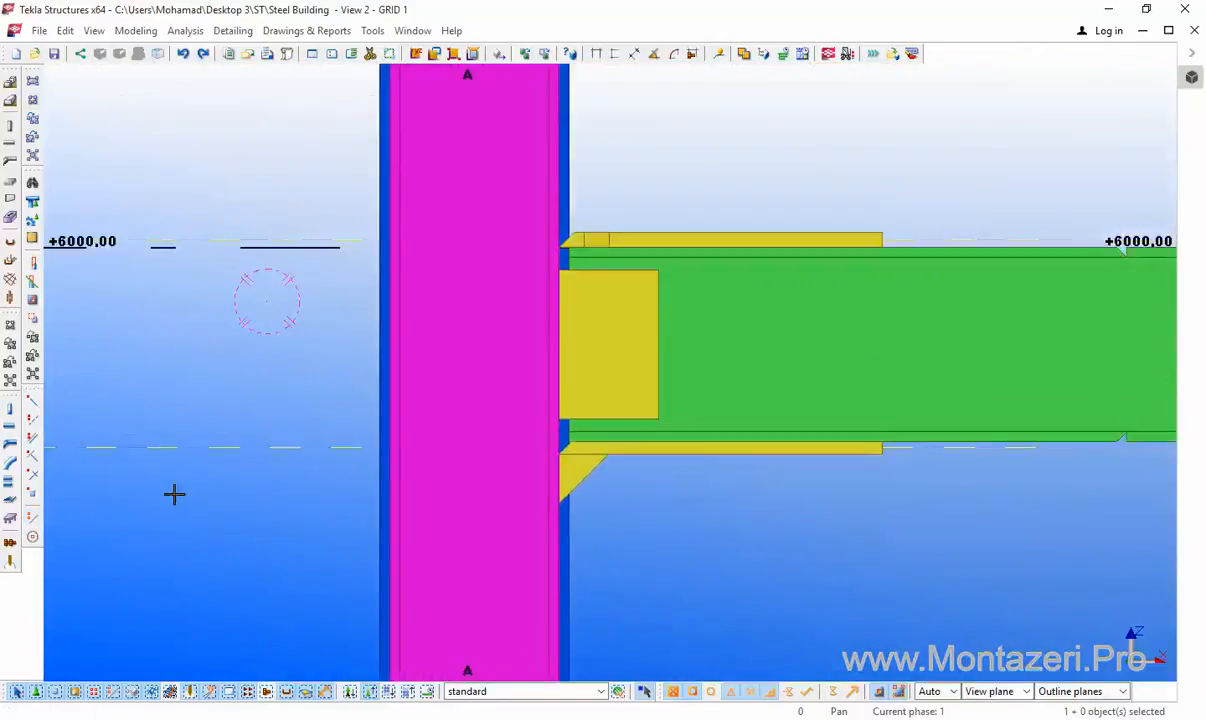
middle_drag(275, 405, 273, 467)
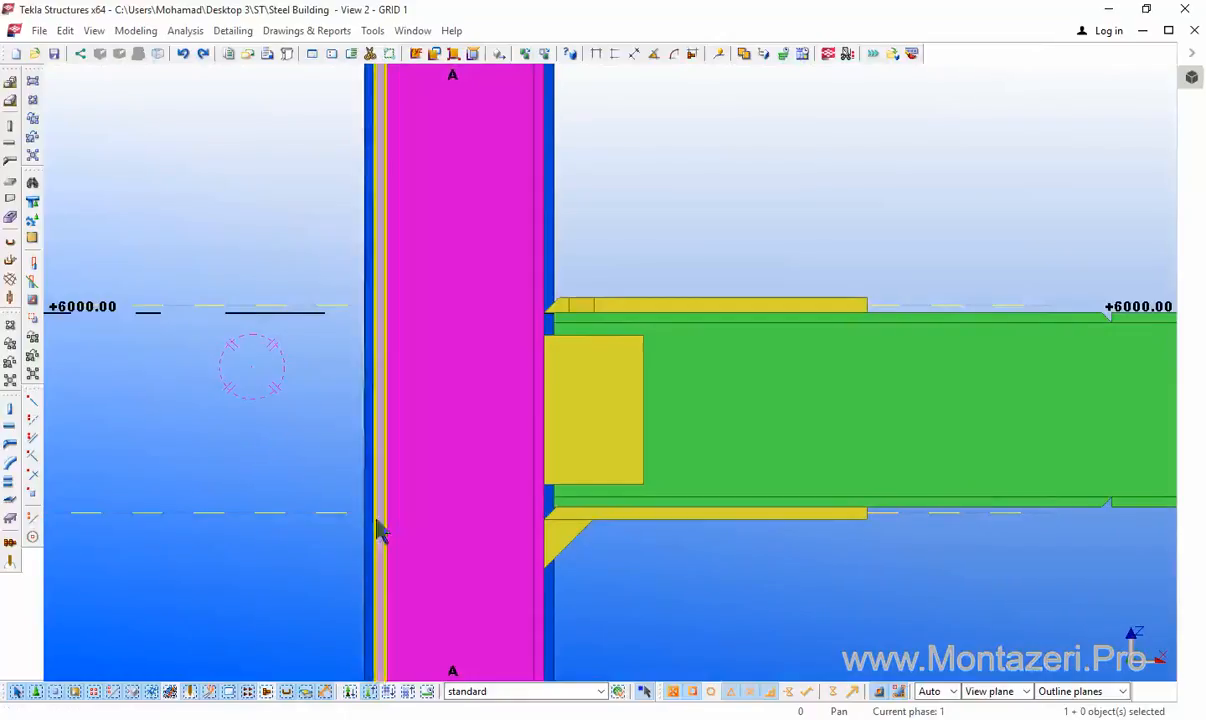
Step: Inspect the joint and its construction lines in 3D, and restore the plane view of the joint
ctrl+middle_drag(361, 530, 487, 537)
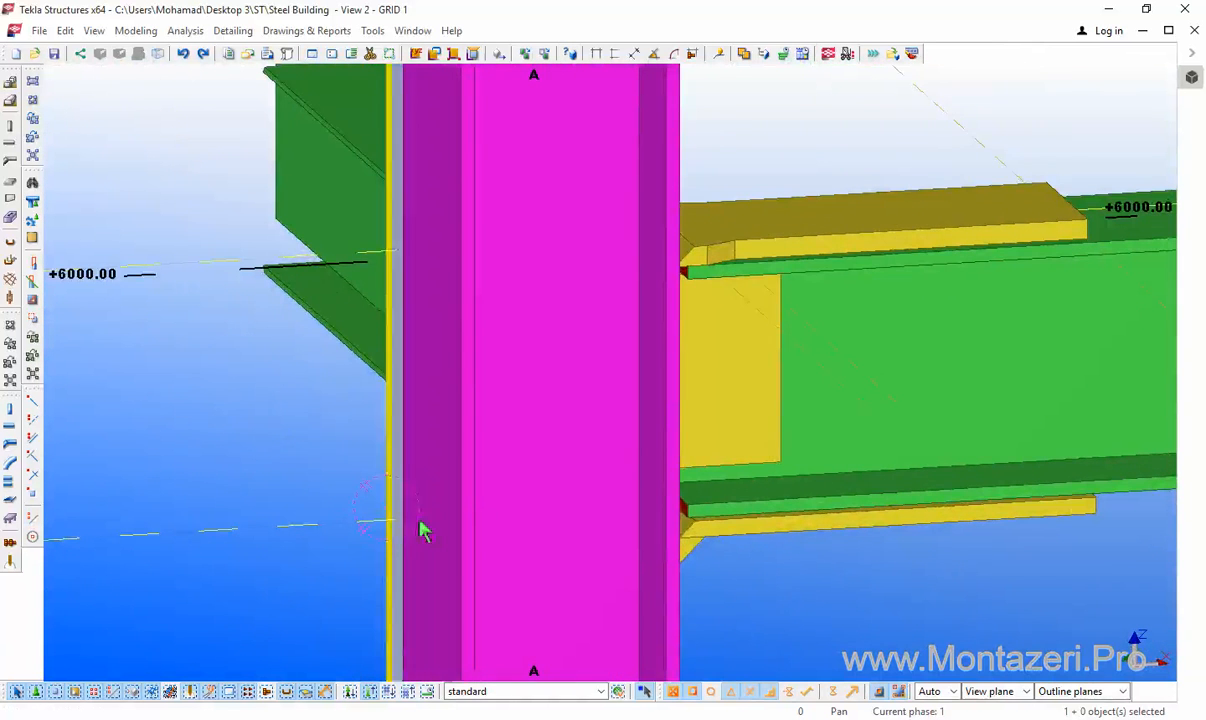
key(ctrl+p)
scroll(318, 420, up, 15)
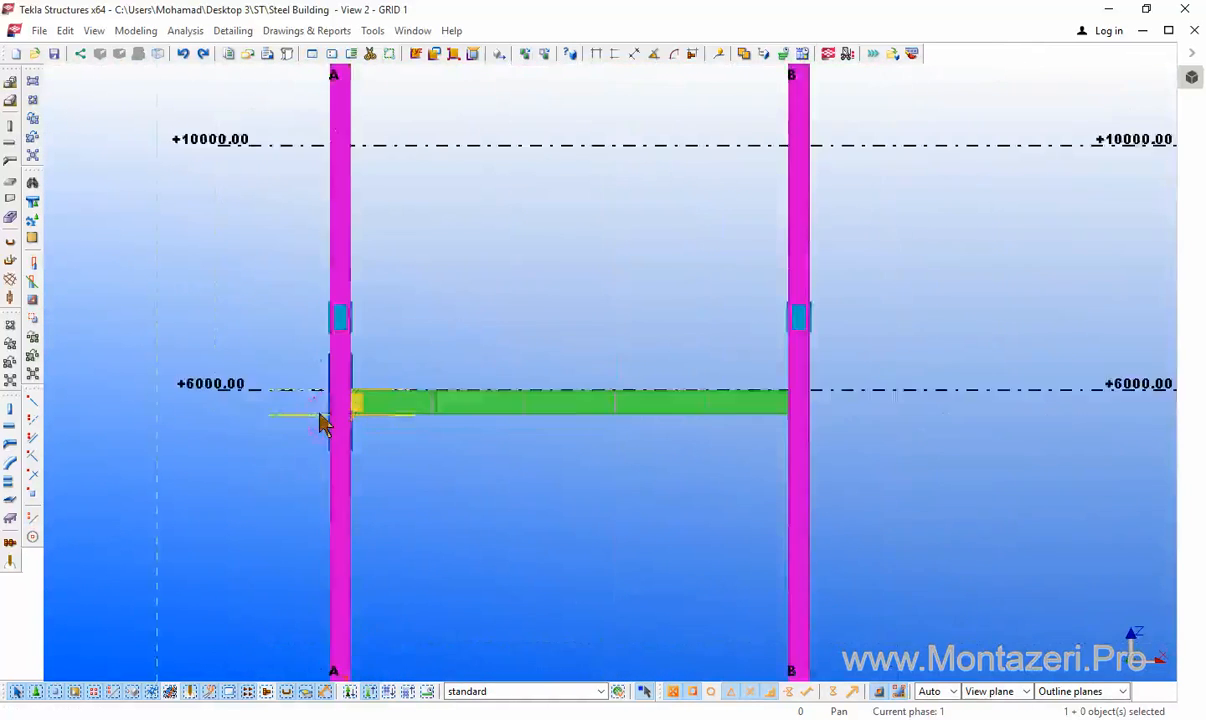
scroll(510, 470, up, 2)
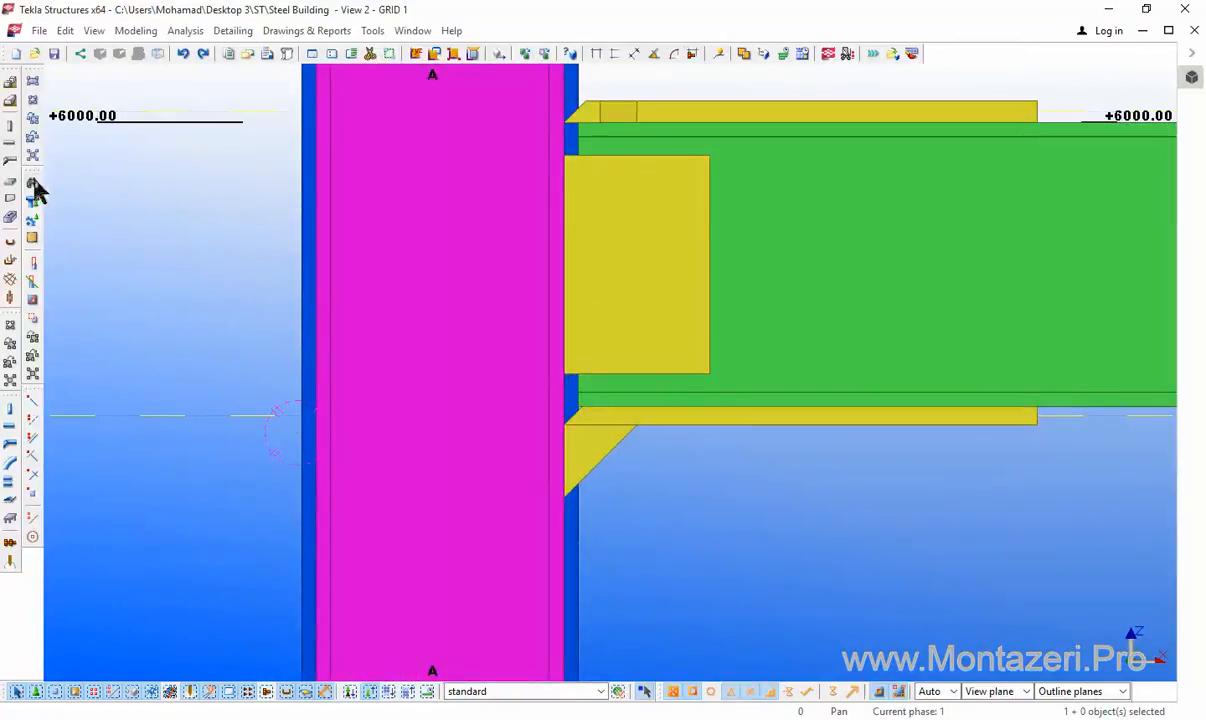
Step: Open the Component Catalog and bring up the properties of the Stiffeners (1003) component
click(242, 32)
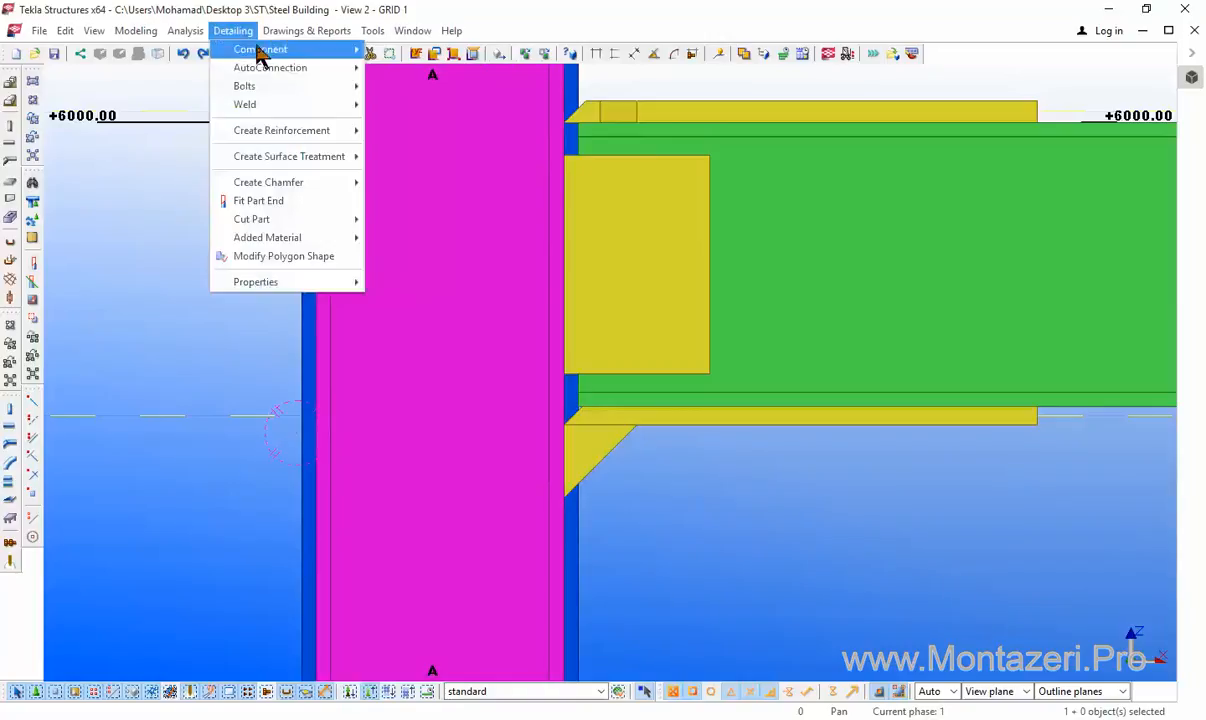
mouse_move(386, 58)
click(443, 55)
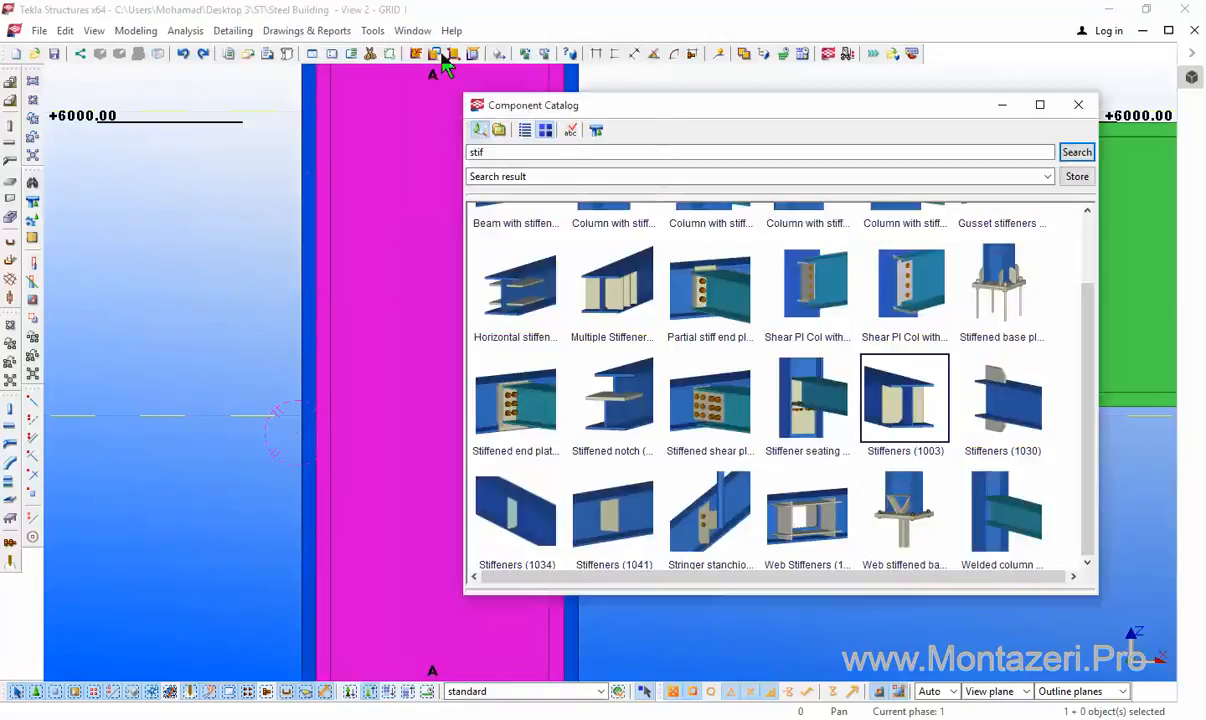
drag(491, 155, 449, 162)
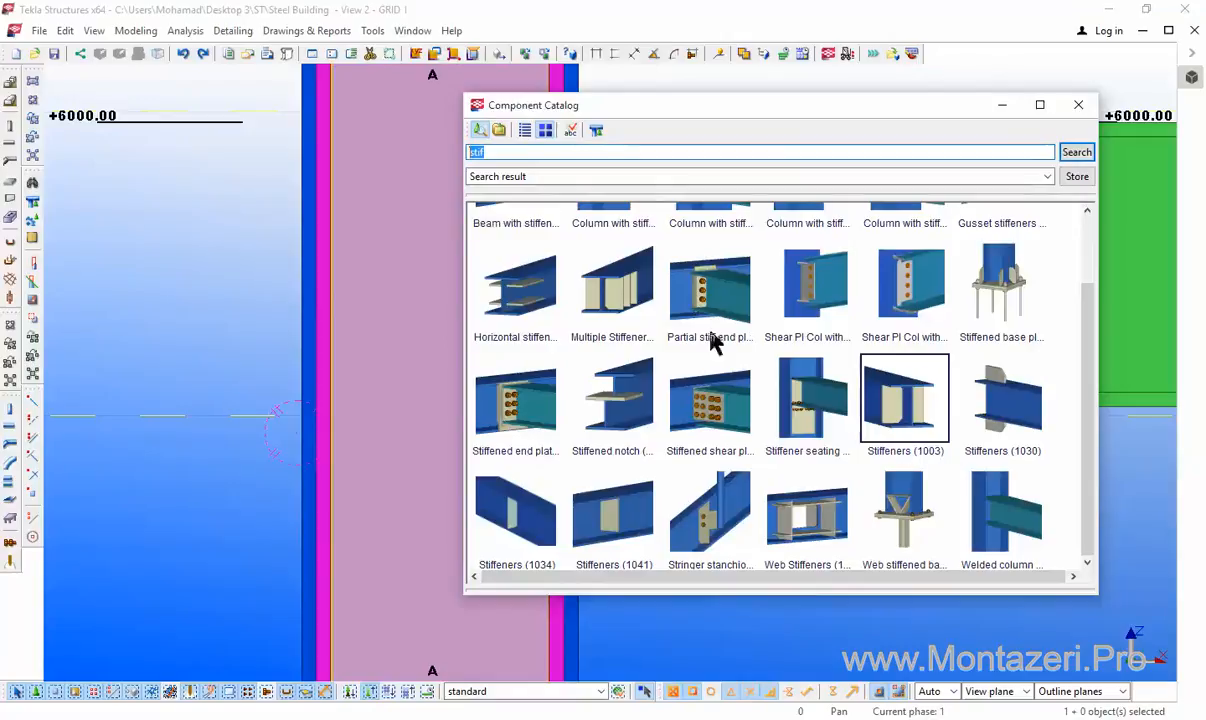
double_click(614, 289)
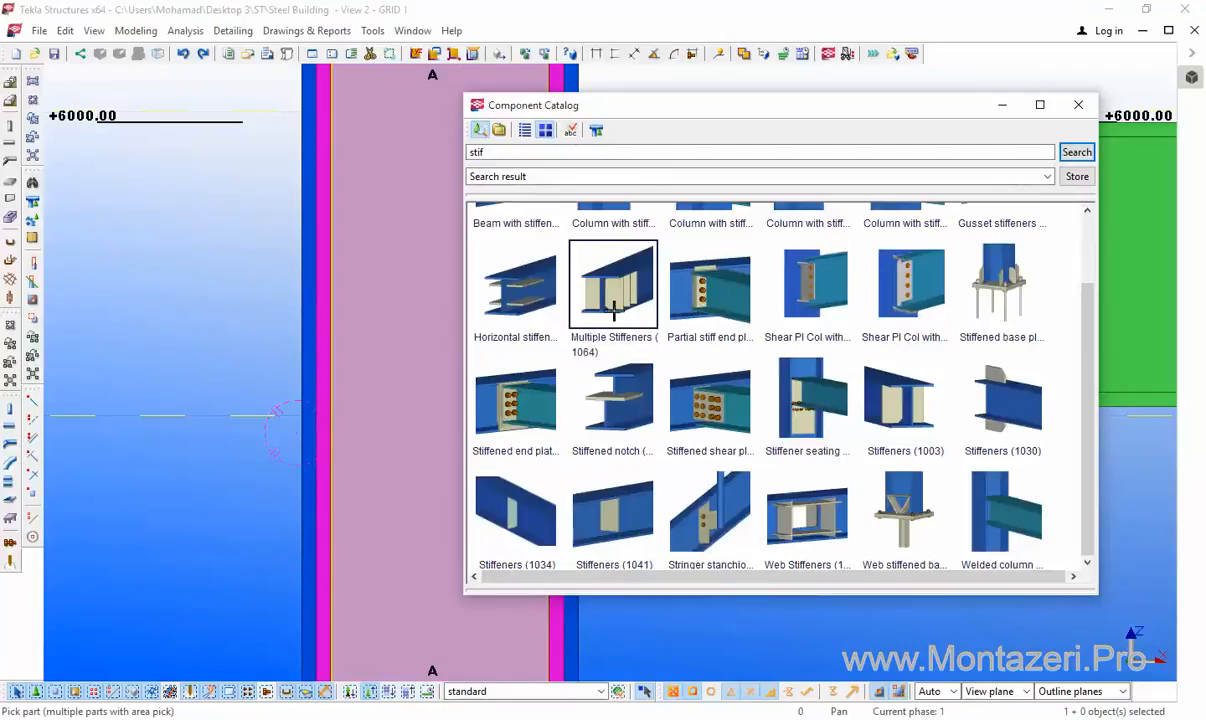
double_click(905, 402)
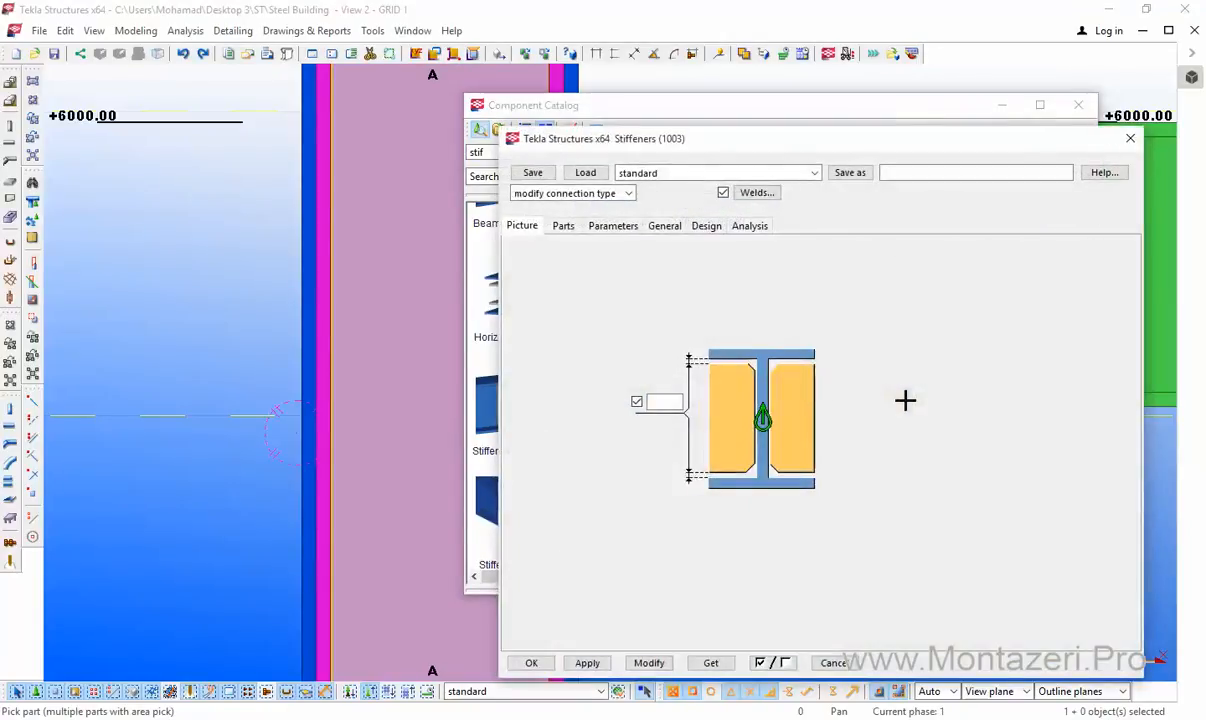
Step: Set both stiffeners to a thickness of 25 with a continuity-plate position prefix and start number 1
click(563, 227)
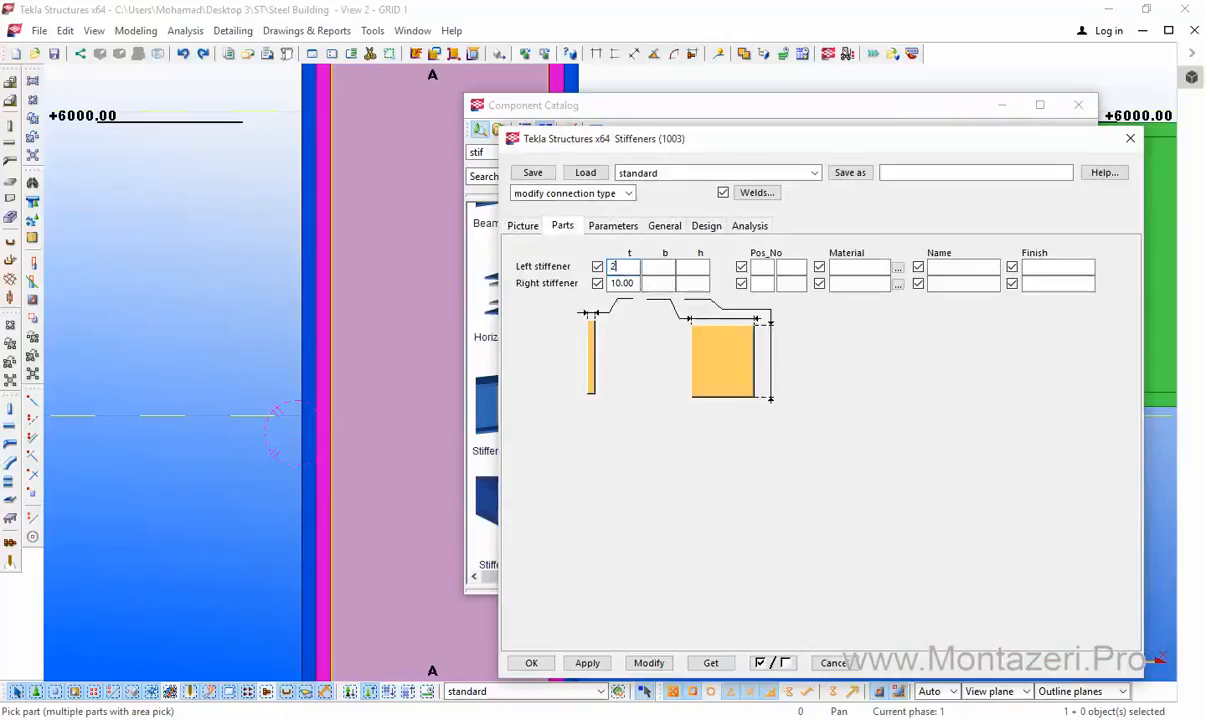
double_click(630, 282)
text(25)
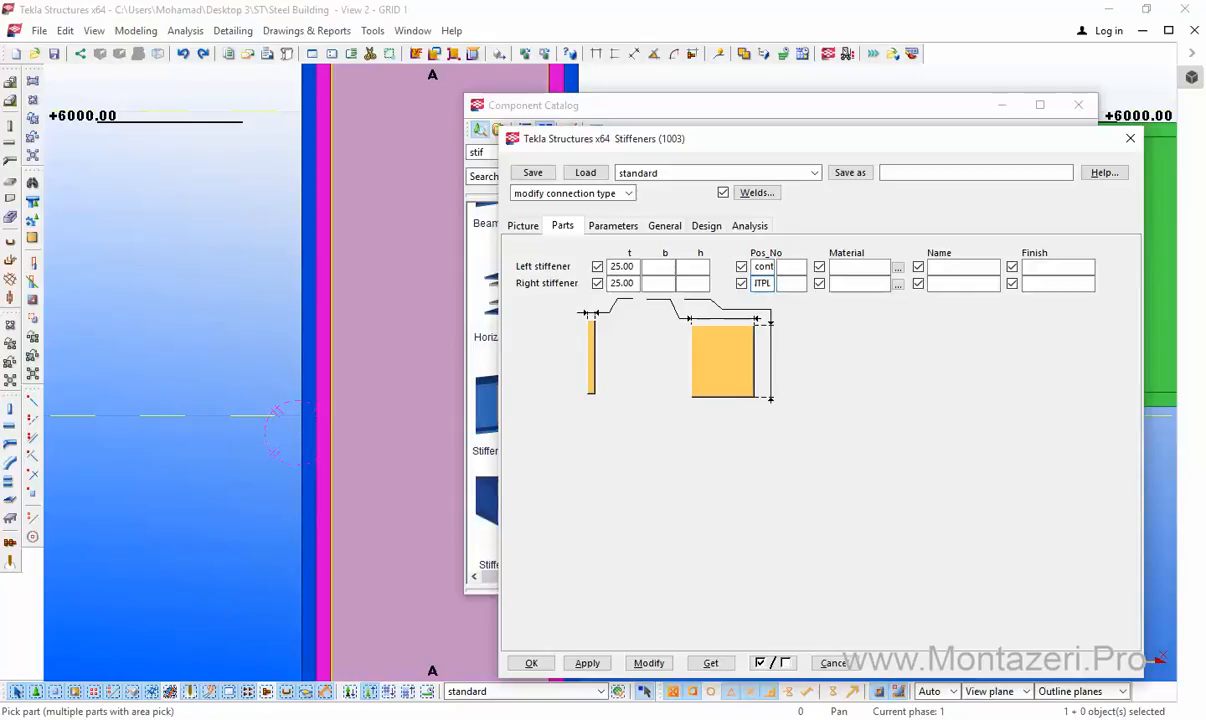
click(792, 266)
text(1)
click(792, 283)
text(1)
Step: Assign the steel grade S235JR to both the left and right stiffeners
click(897, 266)
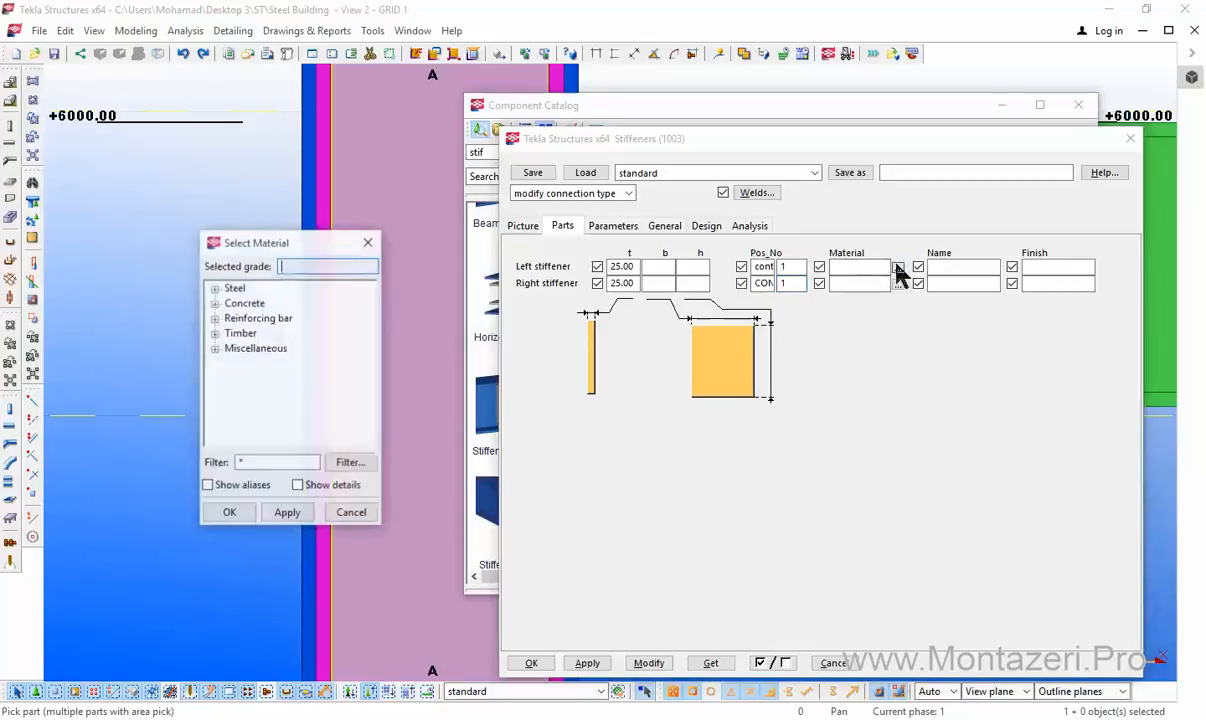
click(215, 289)
click(214, 289)
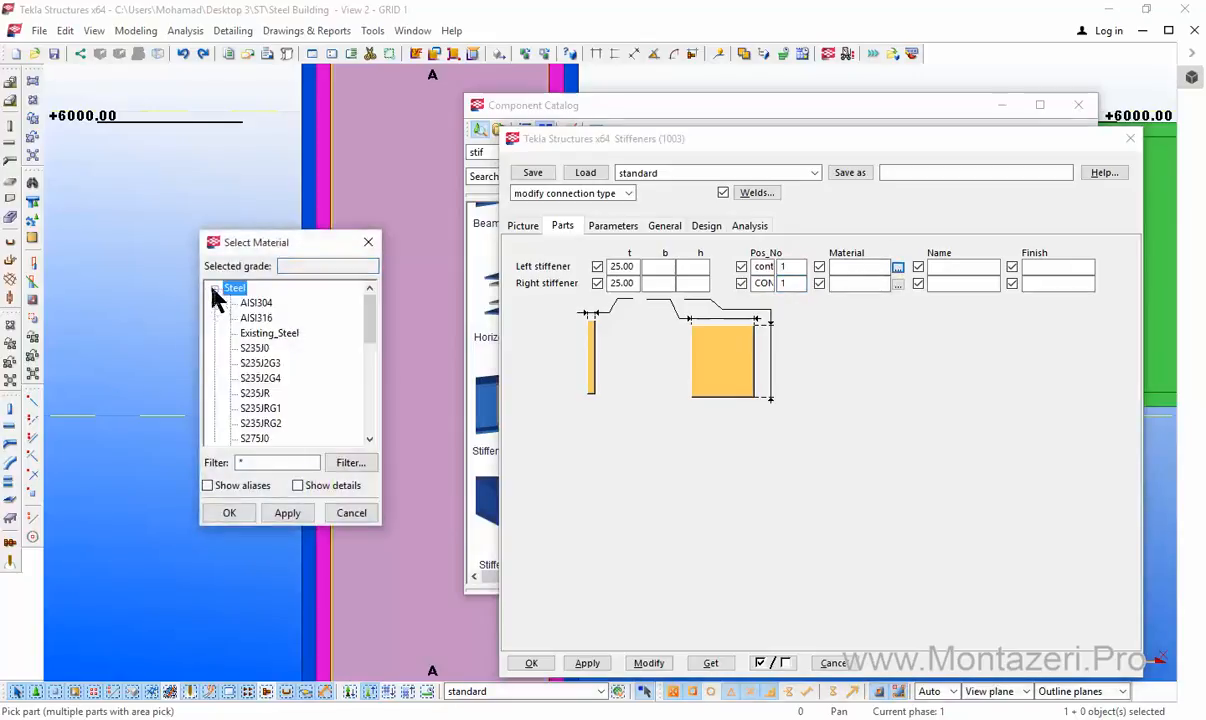
double_click(254, 393)
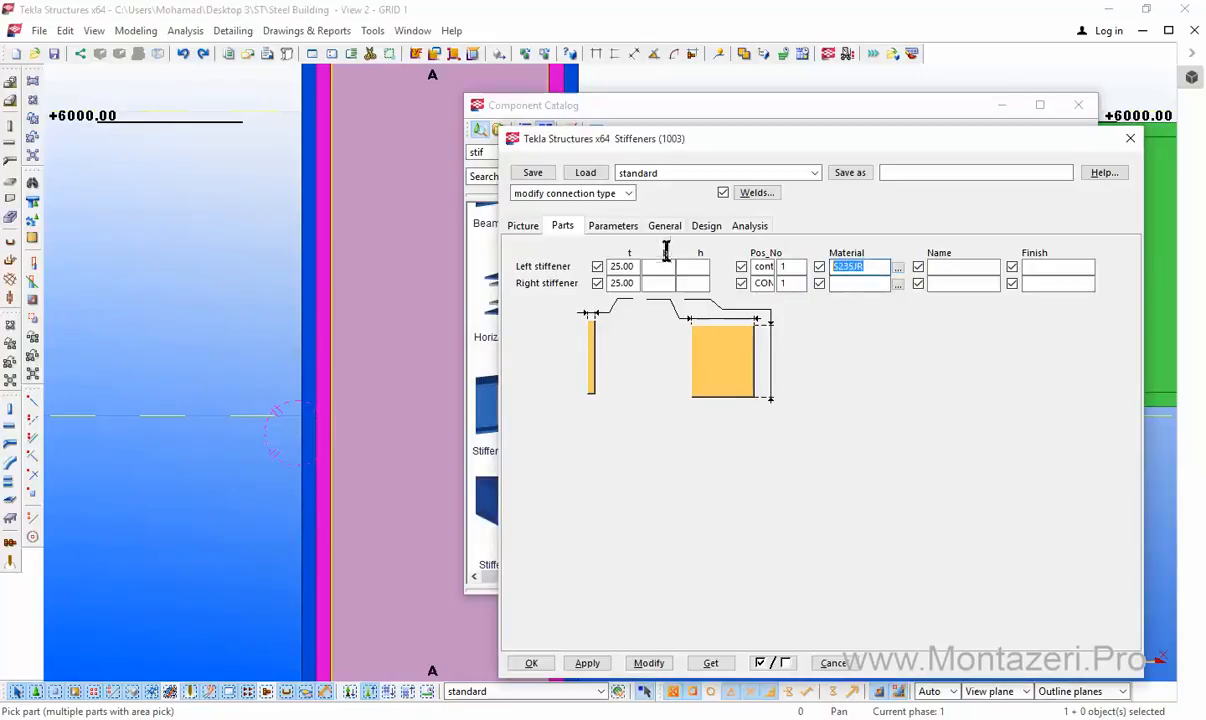
click(849, 283)
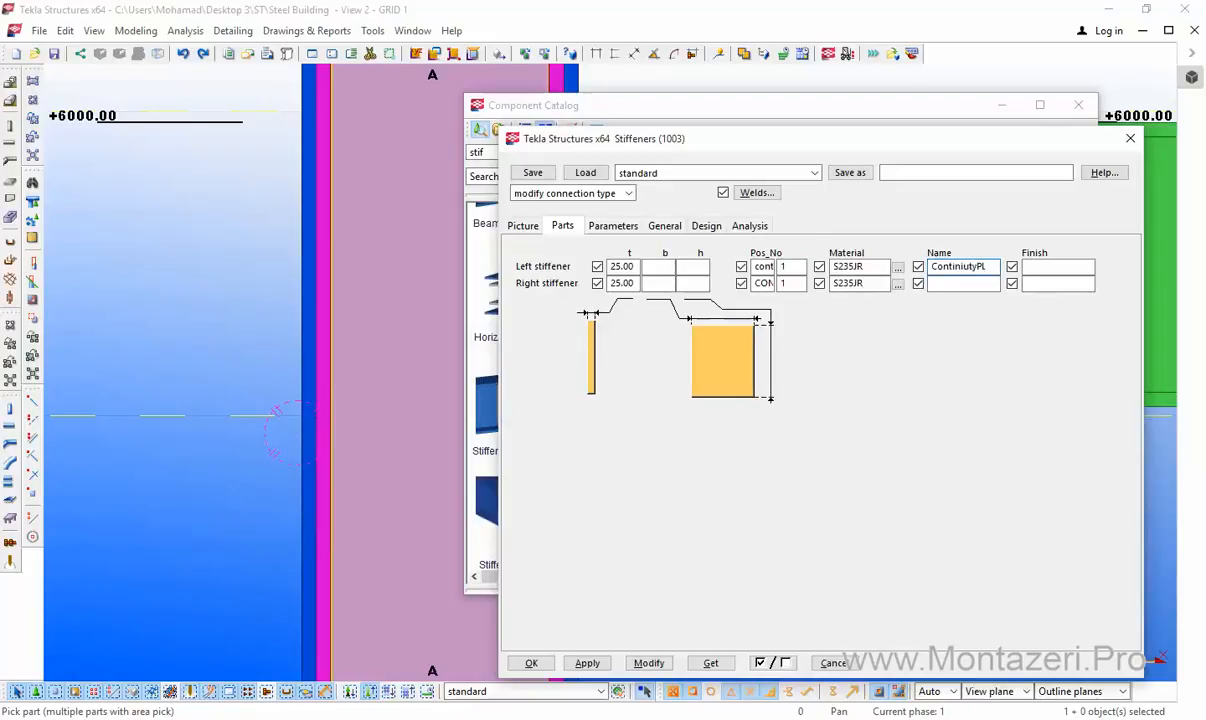
Step: Name both stiffeners ContiniutyPL and apply the component settings
double_click(958, 266)
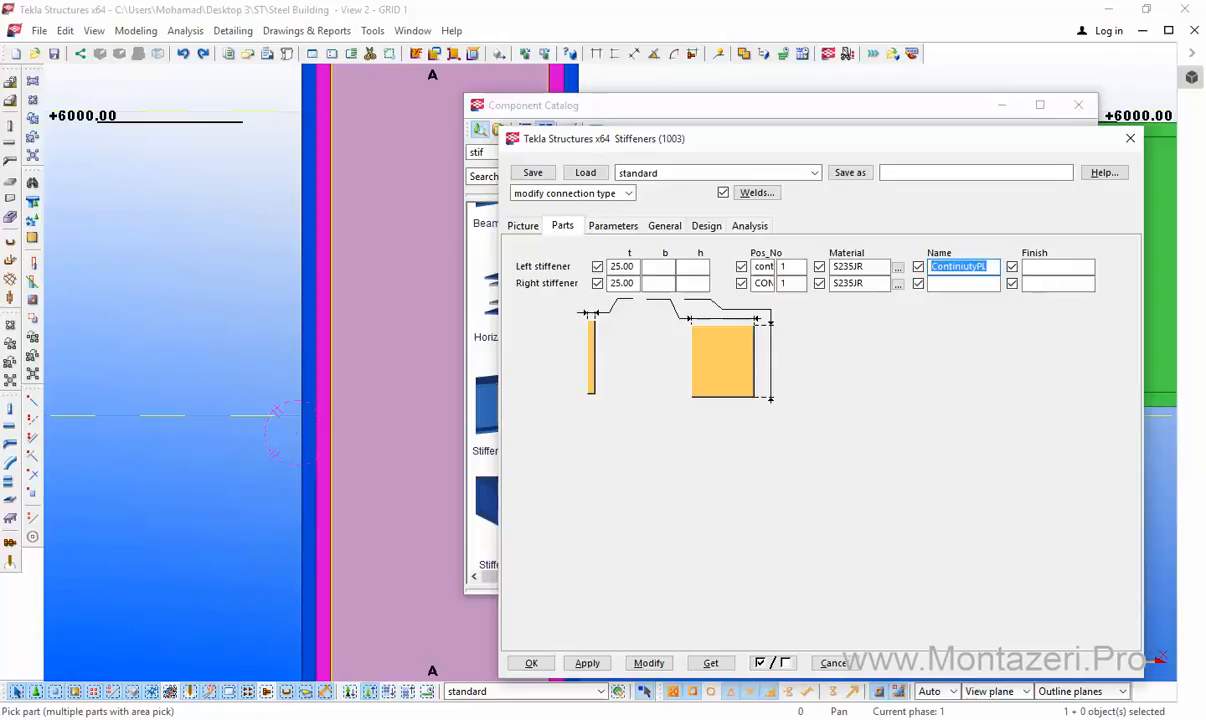
click(946, 284)
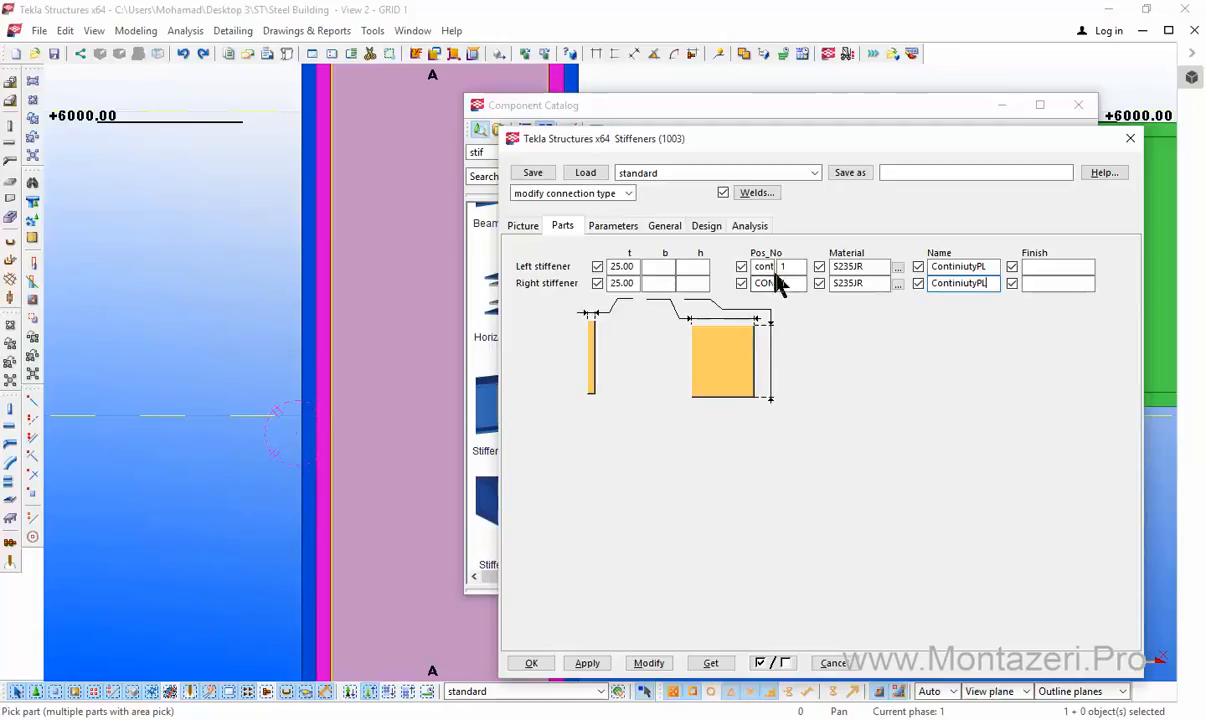
click(587, 664)
Step: Review the component's remaining parameter, general, design and analysis settings and accept the Stiffeners (1003) properties
click(599, 227)
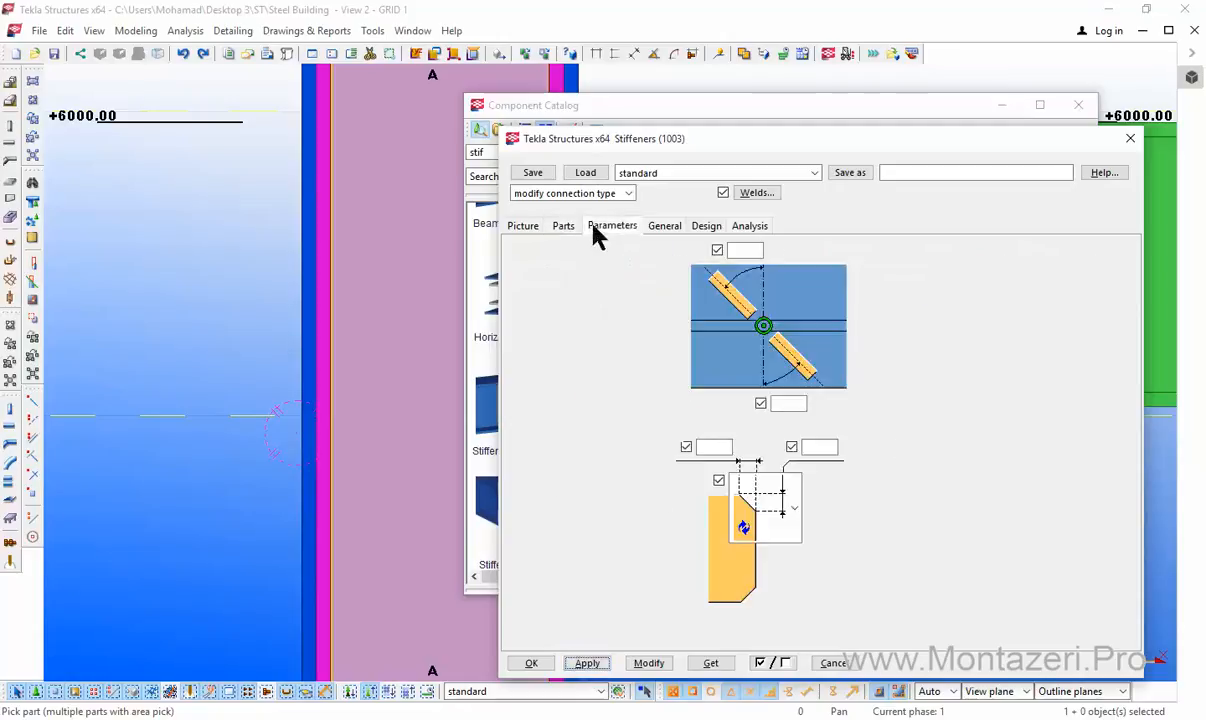
click(671, 227)
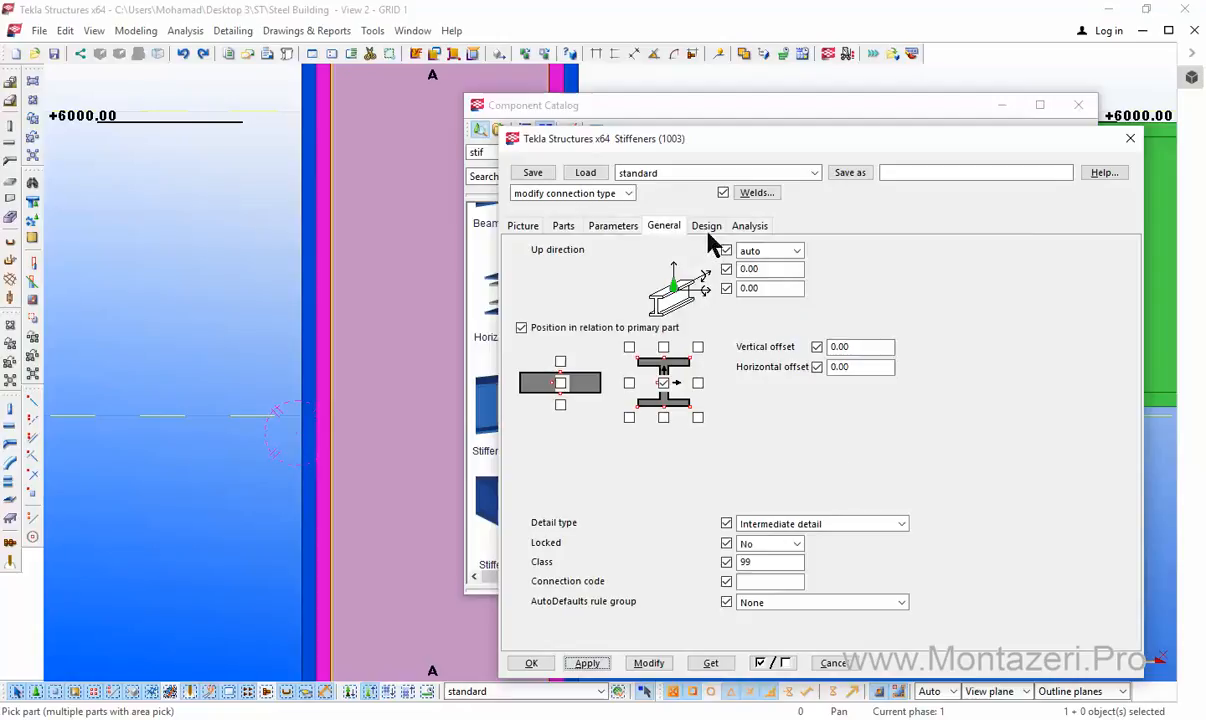
click(707, 227)
click(750, 228)
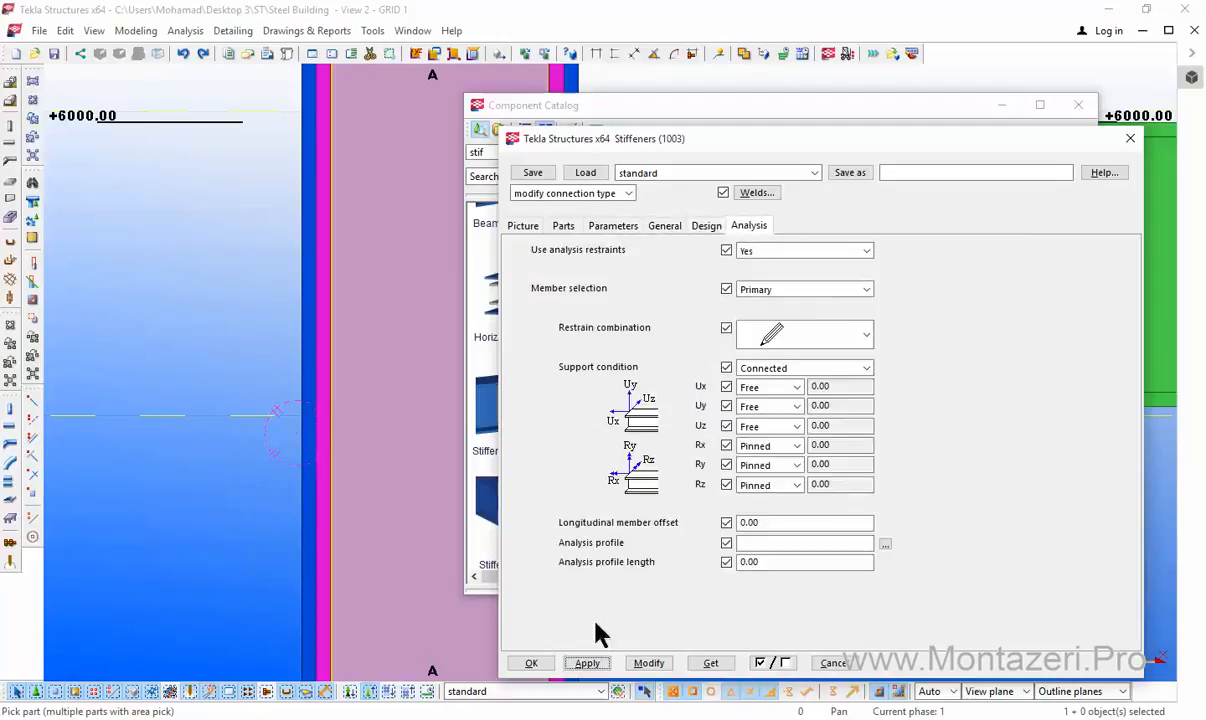
click(533, 663)
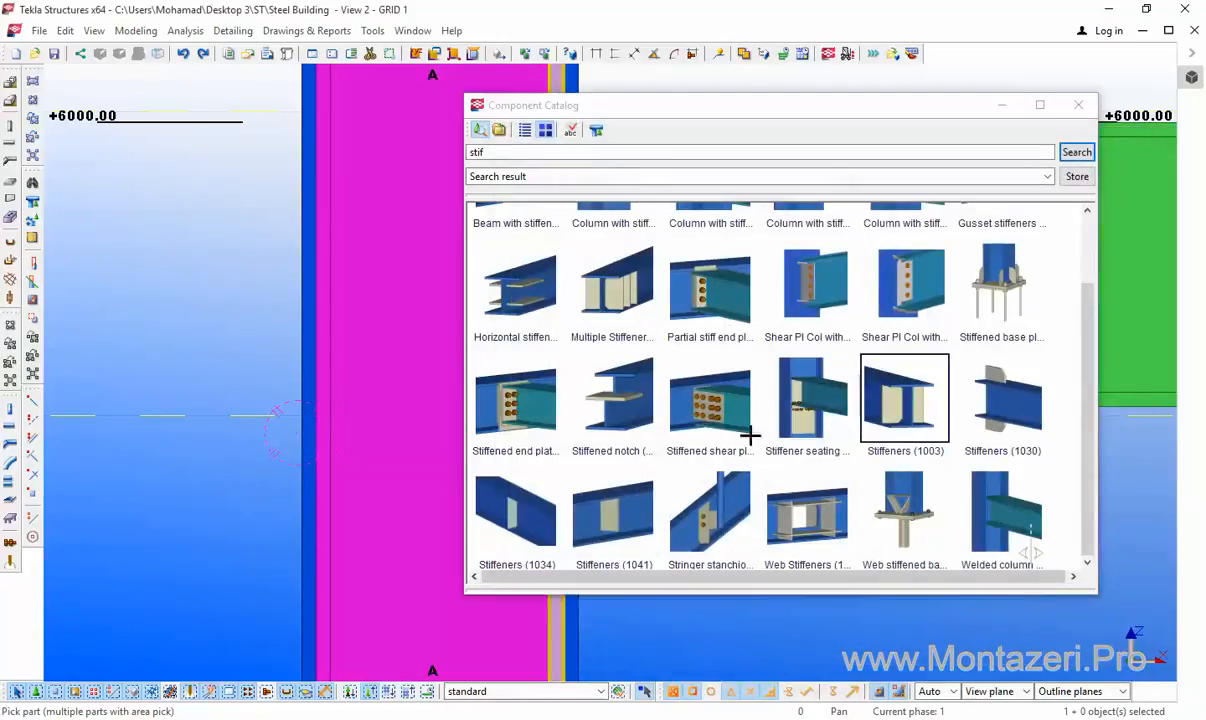
Step: Try placing the Stiffeners (1003) component in the column near the +6000.00 level, and undo the placement
scroll(221, 347, down, 2)
middle_drag(221, 347, 121, 487)
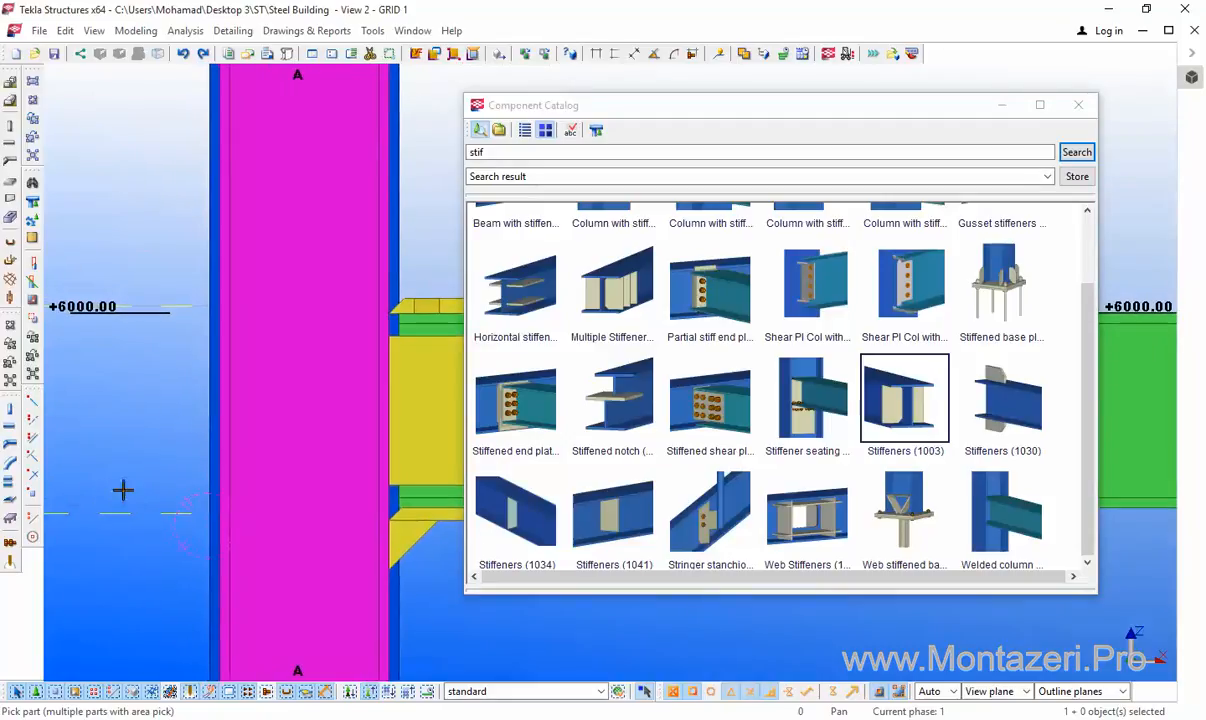
click(903, 400)
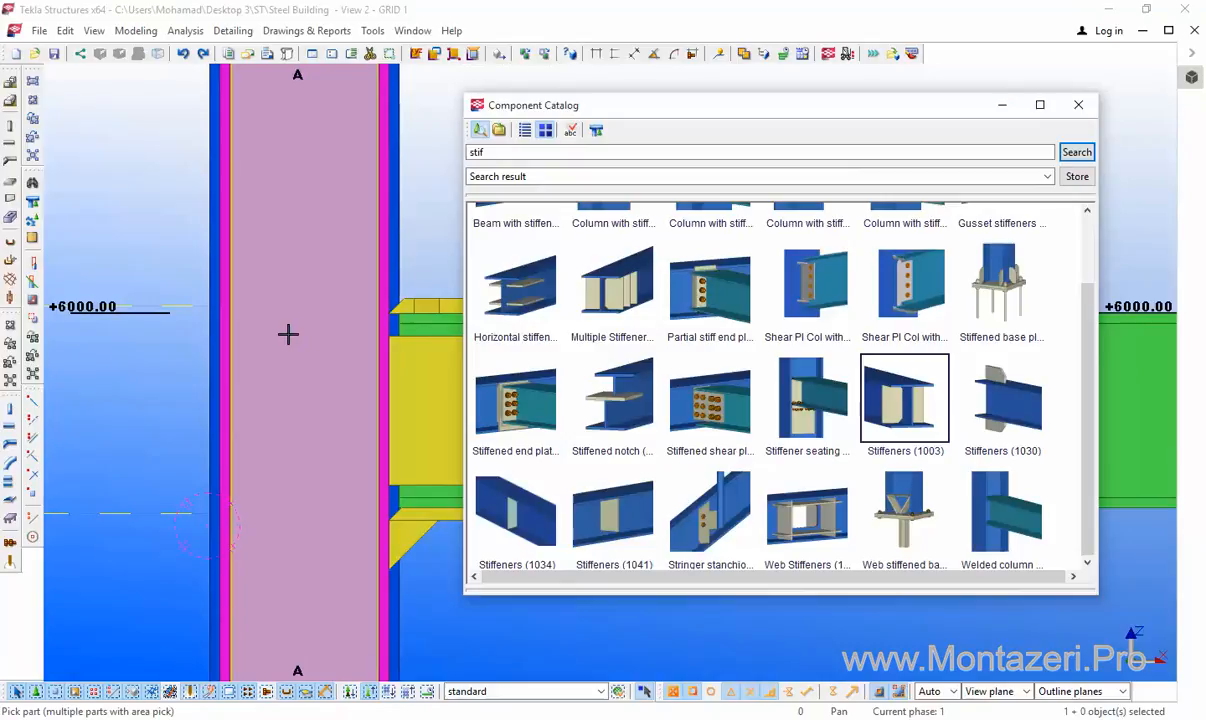
click(288, 334)
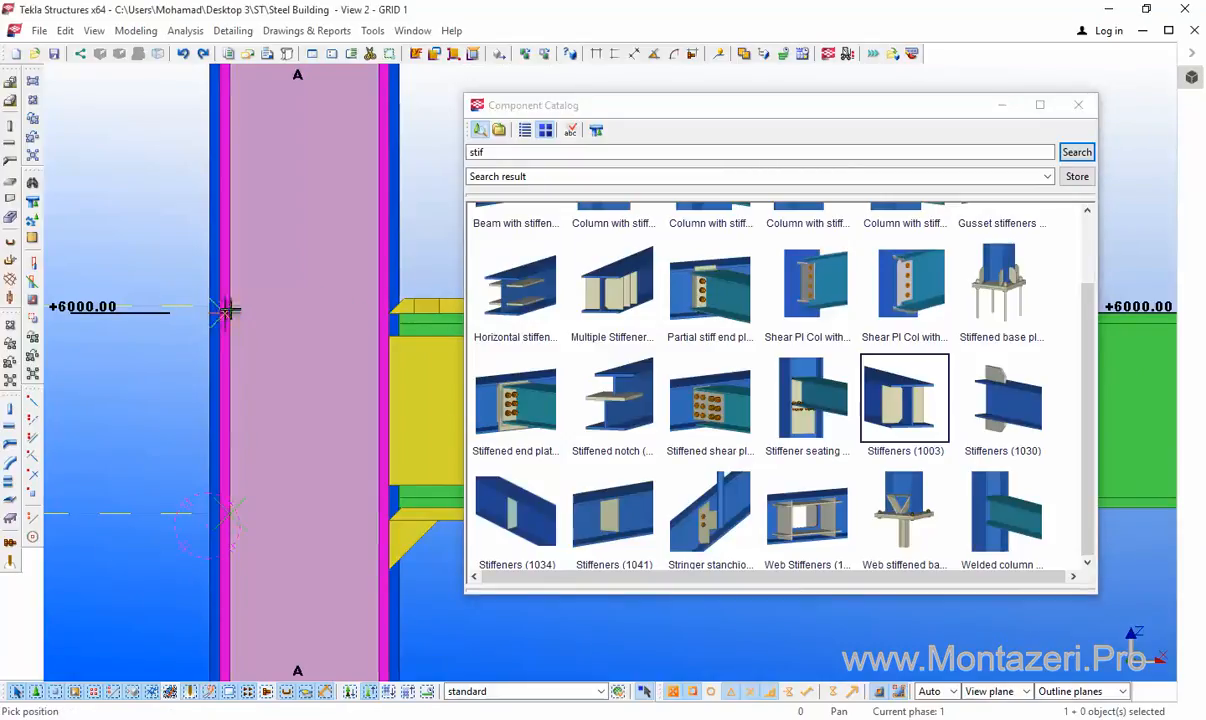
click(301, 310)
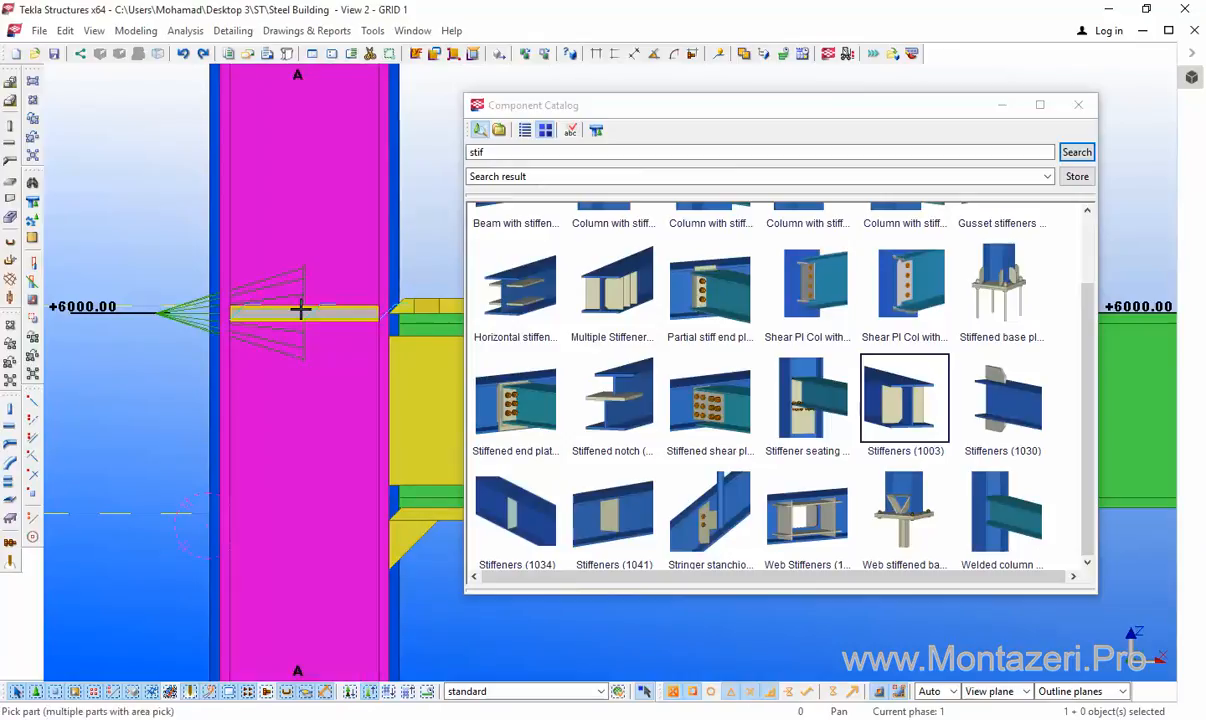
scroll(226, 336, up, 2)
scroll(249, 321, down, 2)
middle_drag(256, 319, 284, 336)
scroll(286, 344, up, 1)
key(ctrl+z)
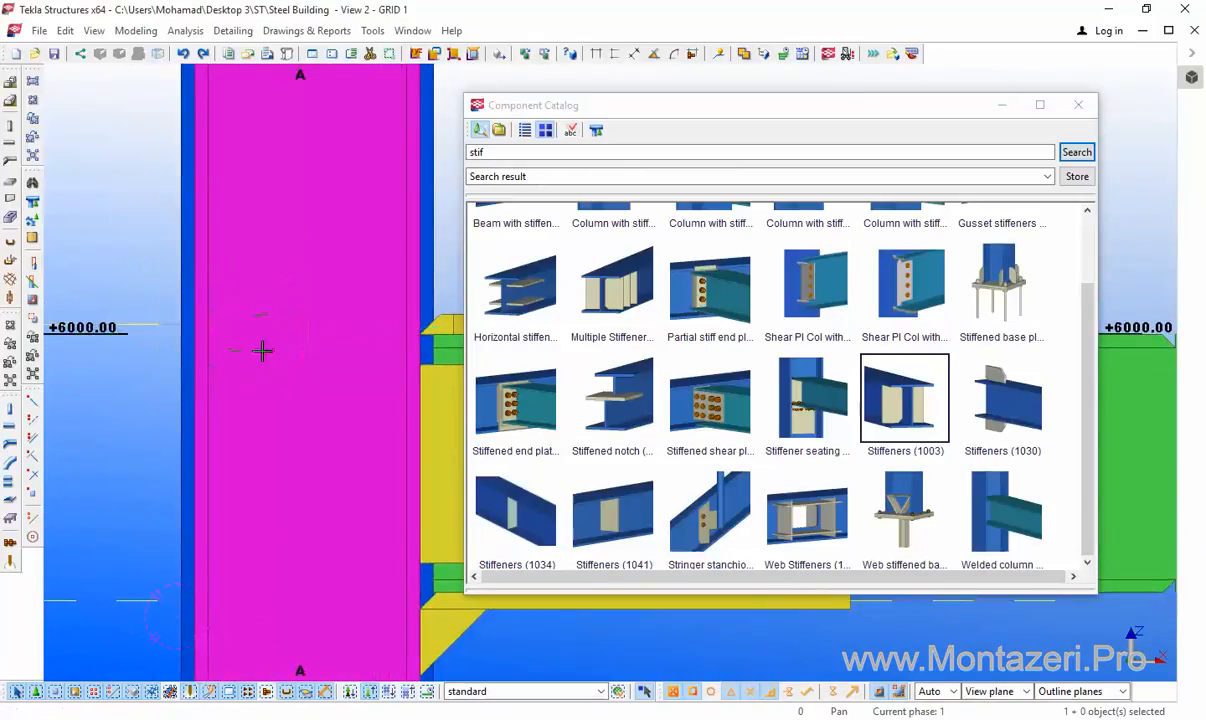
Step: Place the Stiffeners (1003) component in the column, aligned with the mid-thickness of the upper flange plate
click(313, 319)
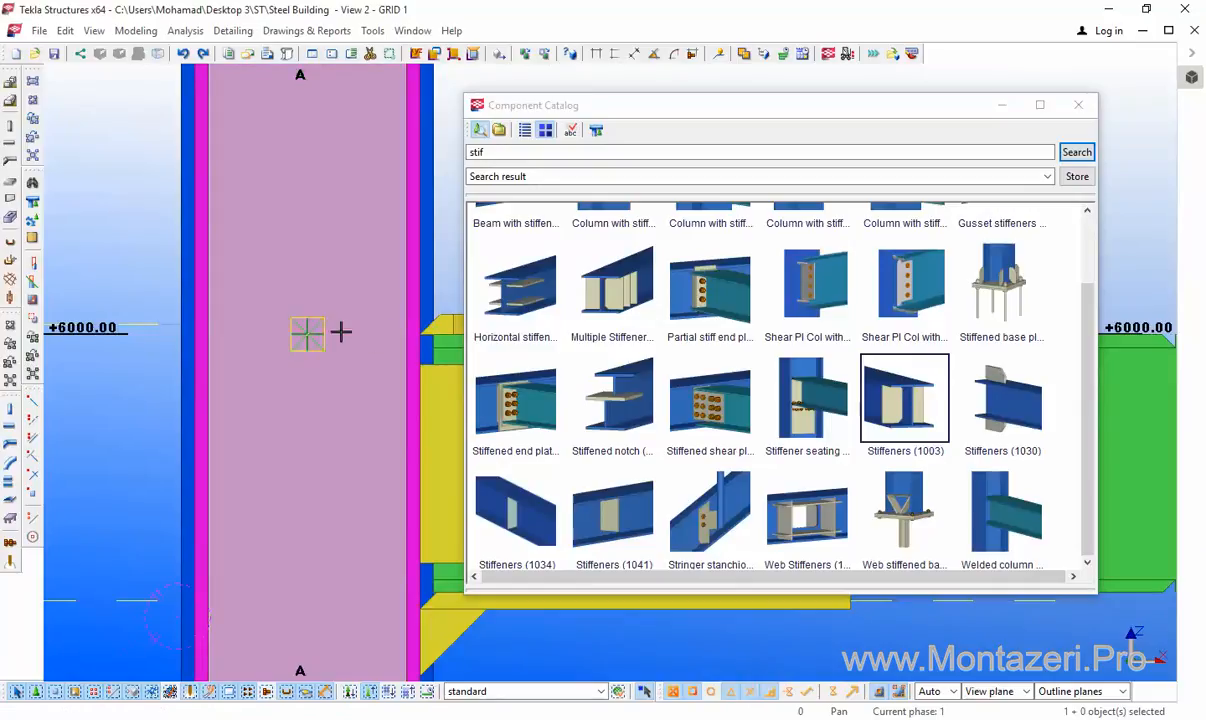
scroll(377, 330, up, 1)
middle_drag(346, 346, 297, 434)
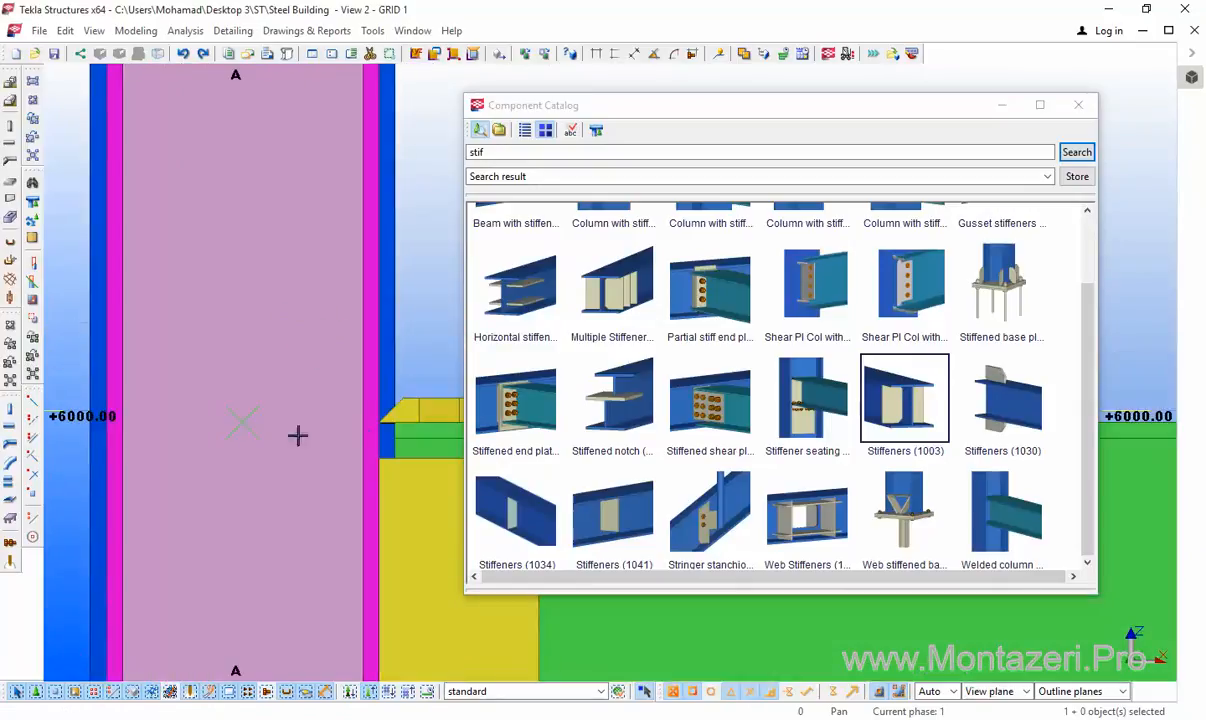
click(394, 407)
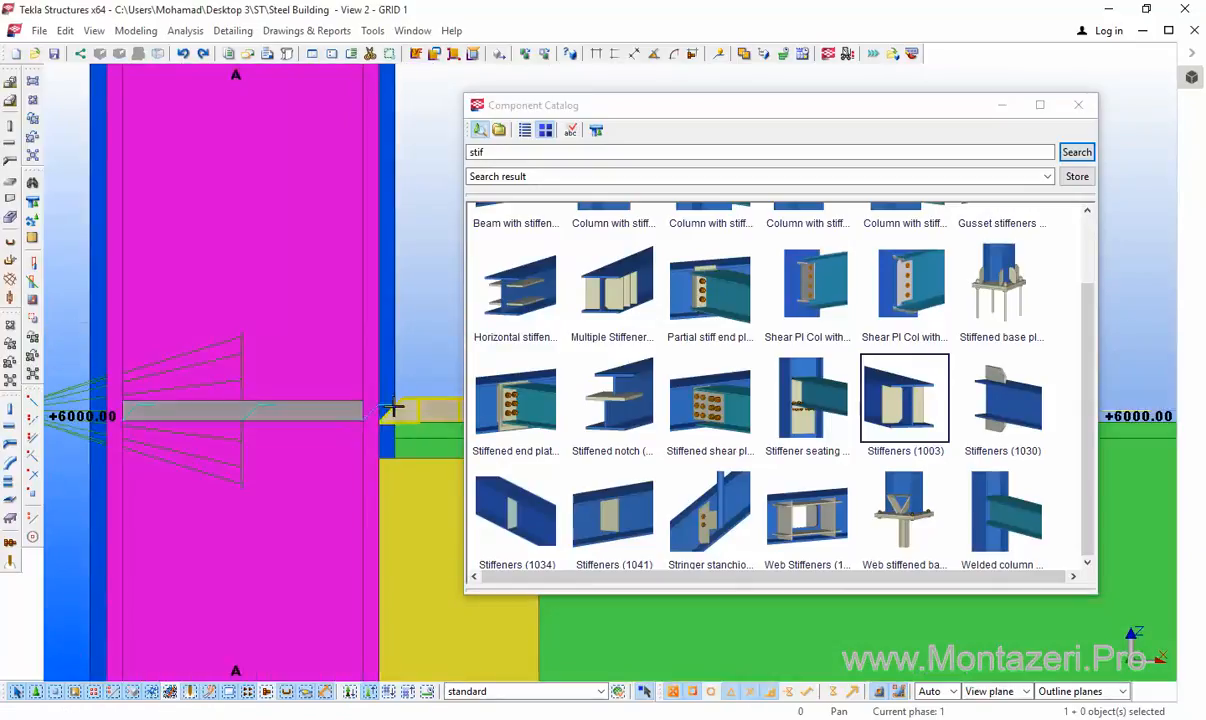
Step: Examine the upper continuity plates inside the column in 3D, and restore the plane view of the frame
scroll(205, 538, down, 1)
middle_drag(215, 544, 10, 690)
scroll(334, 421, down, 1)
scroll(218, 449, down, 1)
ctrl+middle_drag(302, 557, 65, 552)
scroll(330, 517, up, 8)
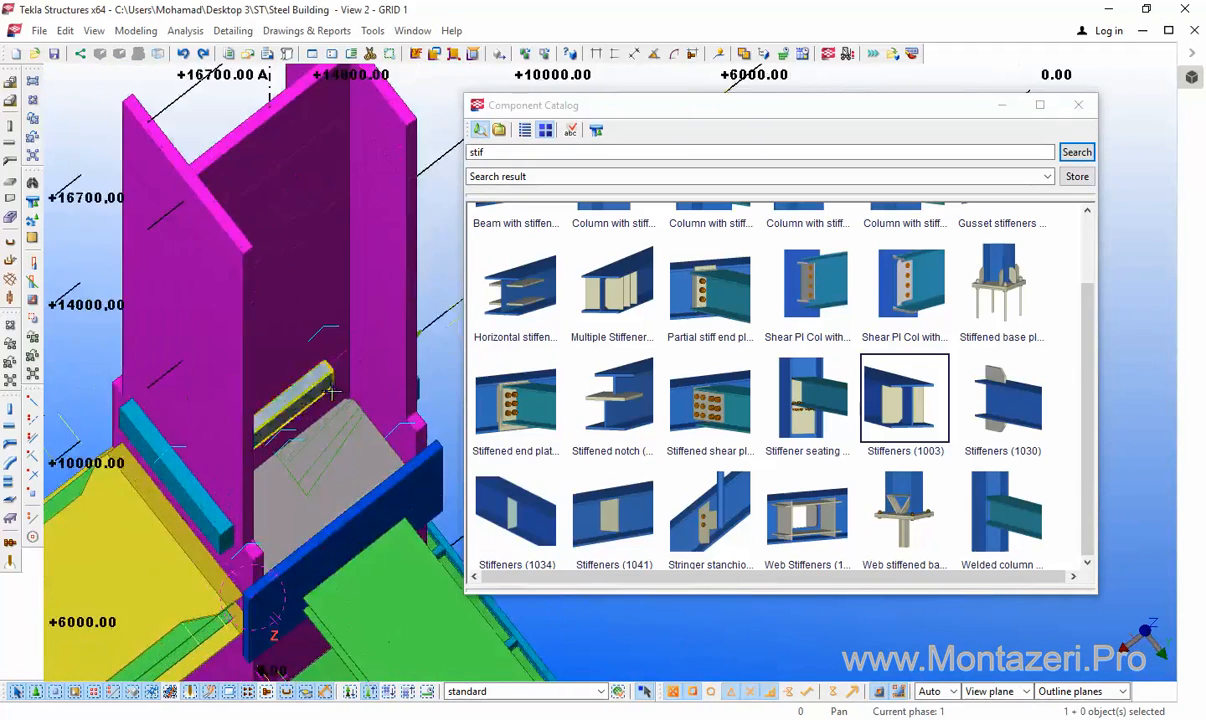
middle_drag(336, 493, 285, 240)
scroll(277, 503, down, 5)
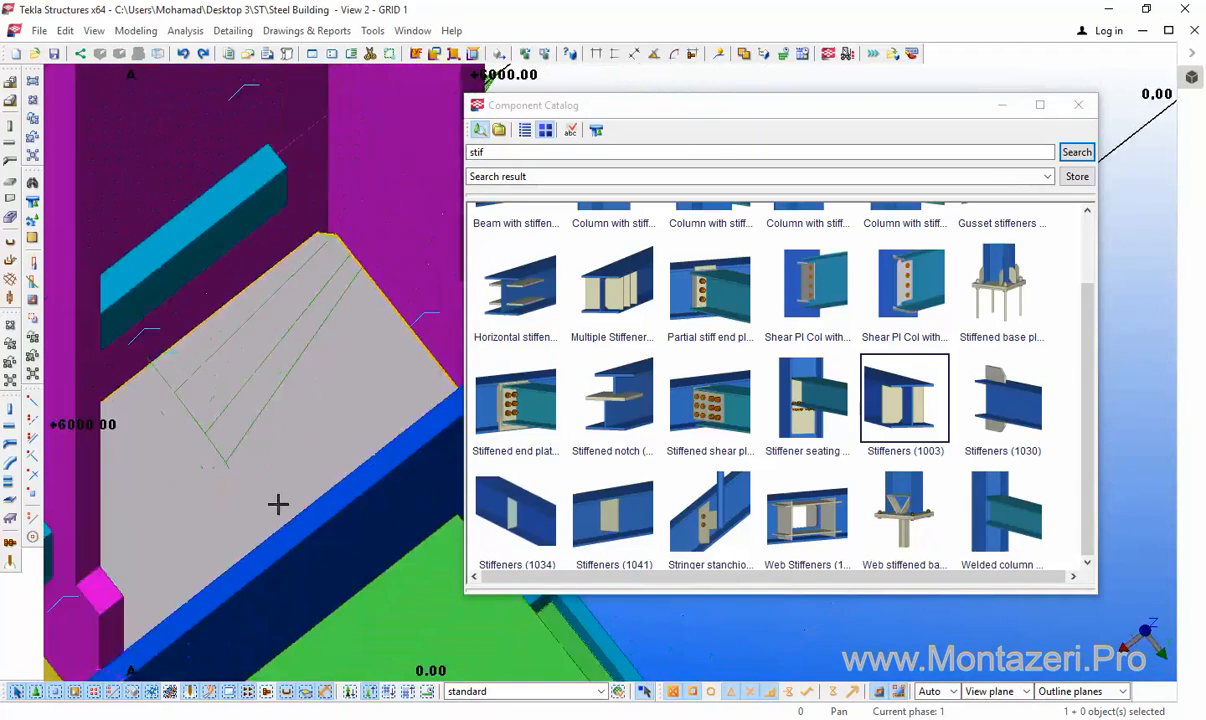
ctrl+middle_drag(248, 524, 684, 430)
scroll(388, 350, down, 2)
ctrl+middle_drag(390, 330, 283, 372)
scroll(281, 370, down, 5)
scroll(358, 431, up, 2)
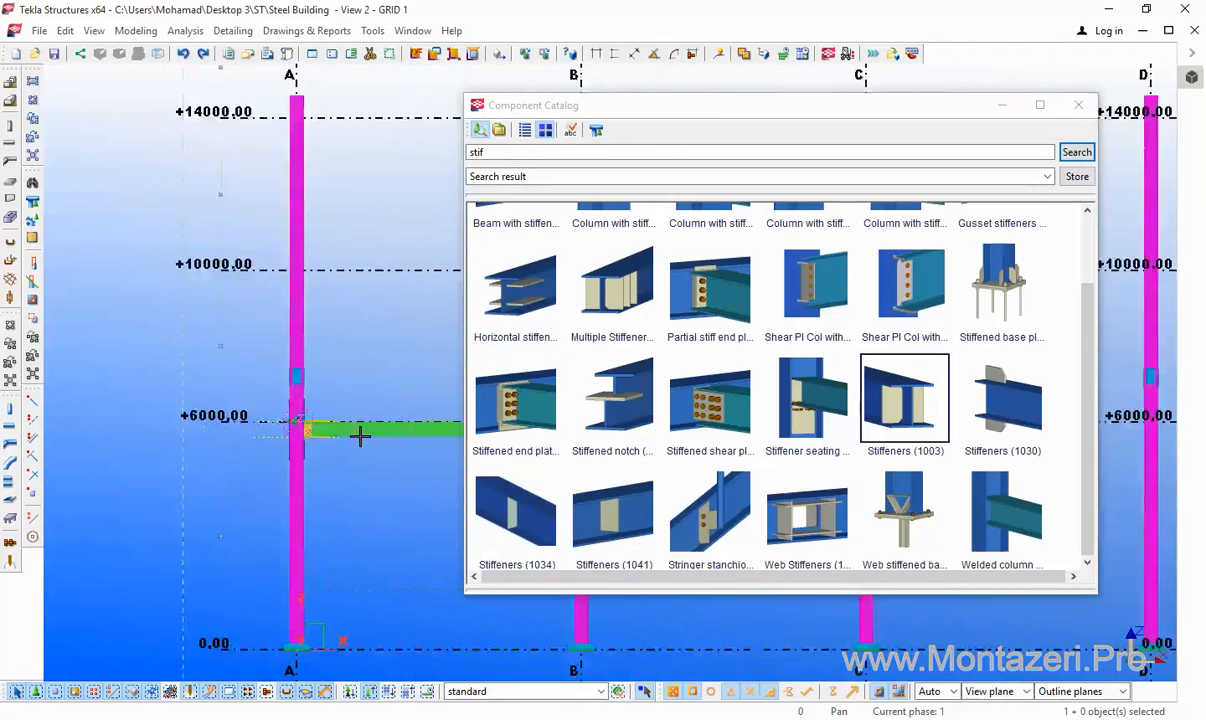
Step: Place a second Stiffeners (1003) component in the column on the construction line of the lower flange plate
scroll(215, 439, up, 4)
scroll(215, 440, up, 3)
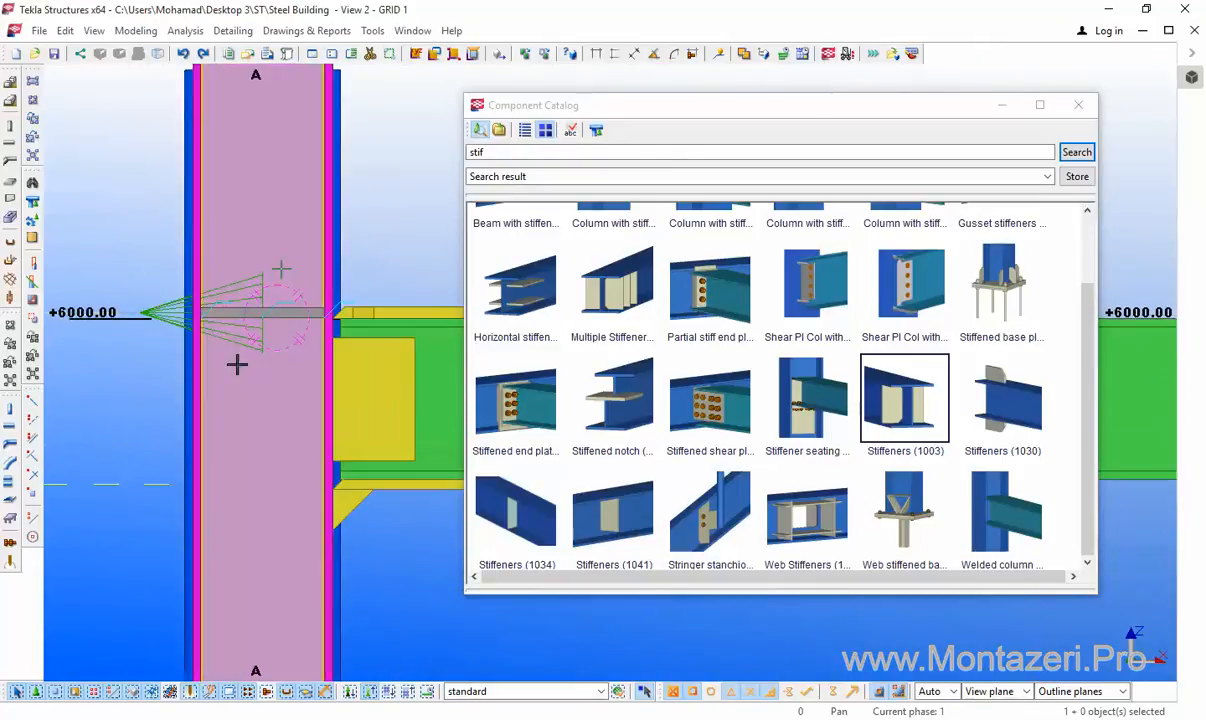
middle_drag(245, 470, 196, 419)
scroll(196, 419, up, 2)
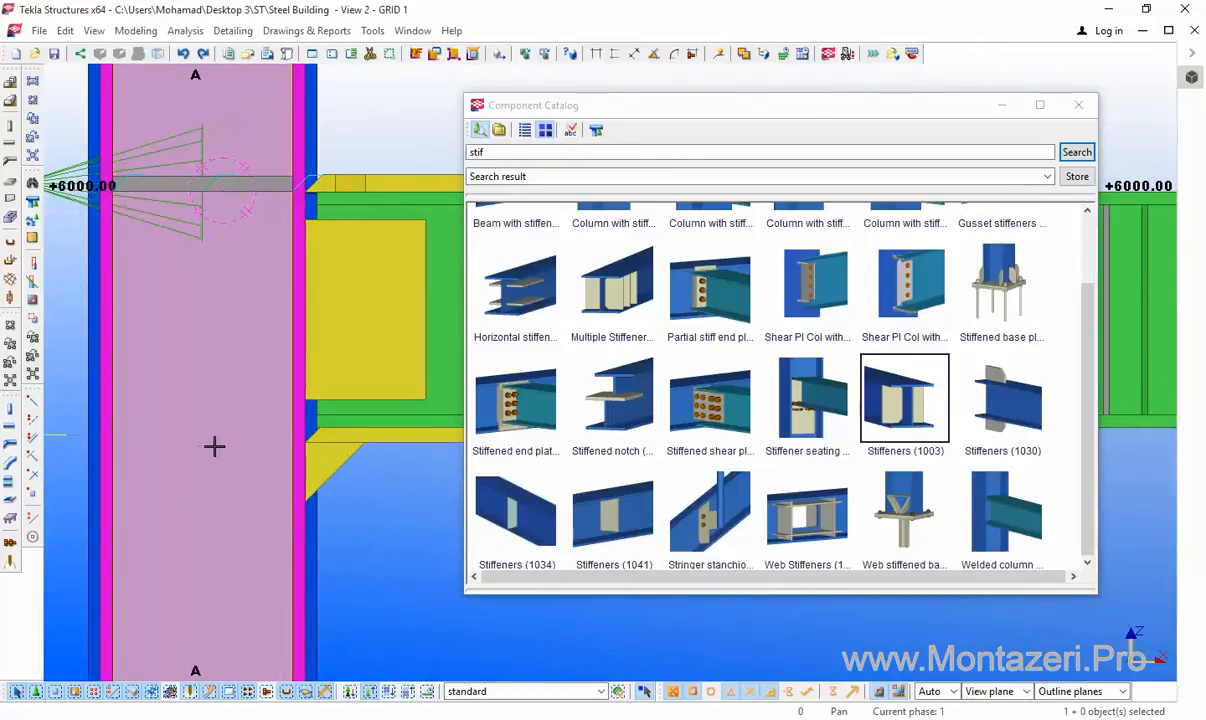
middle_drag(188, 443, 272, 453)
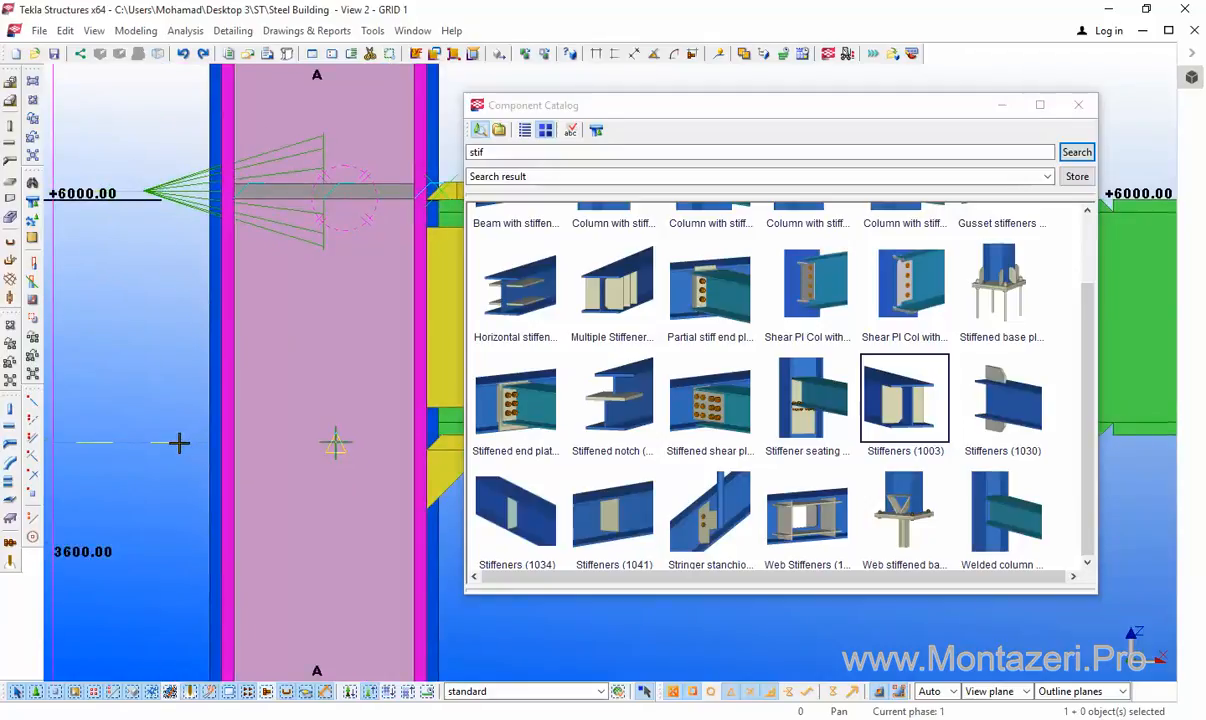
middle_drag(184, 443, 60, 478)
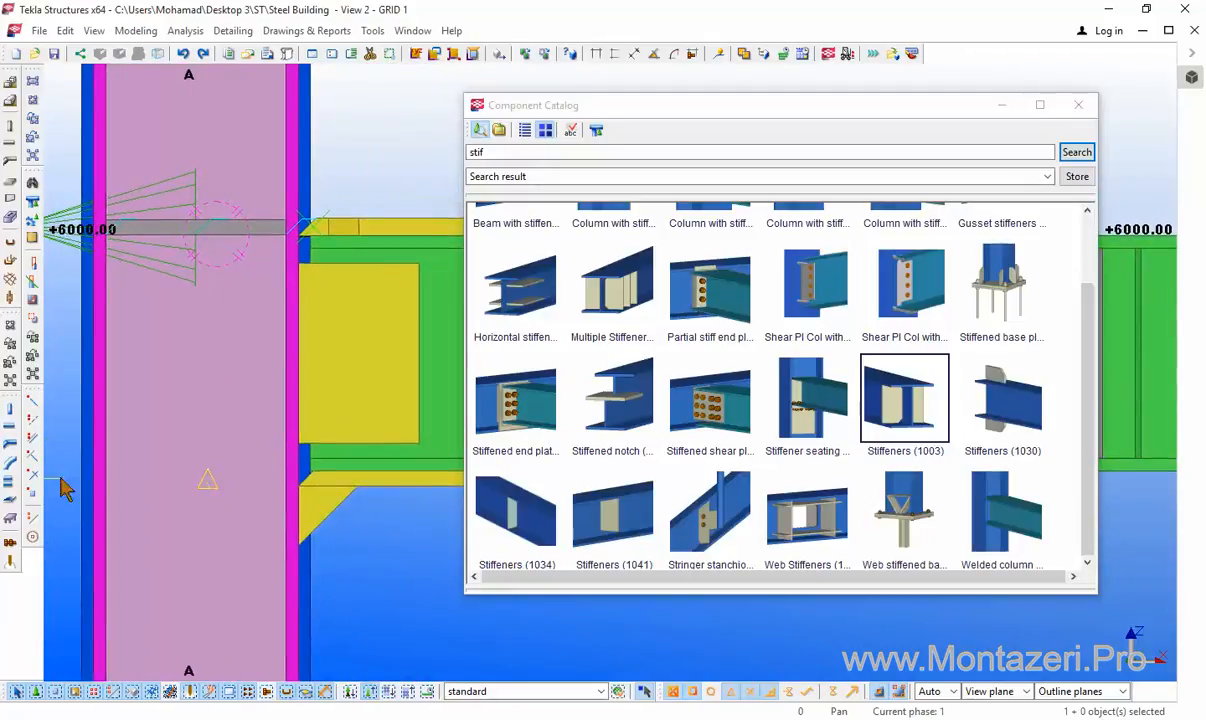
click(60, 478)
middle_drag(78, 550, 226, 540)
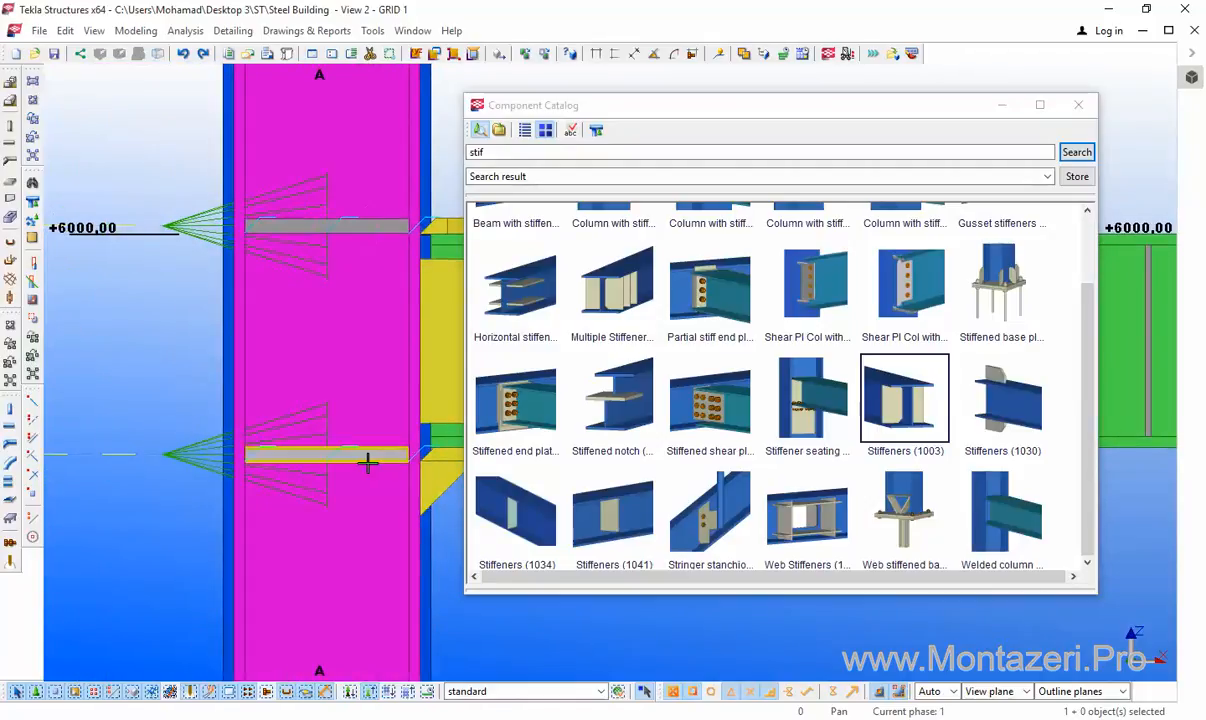
Step: Close the Component Catalog and inspect the upper and lower continuity plates at the joint in 3D
middle_drag(300, 465, 210, 533)
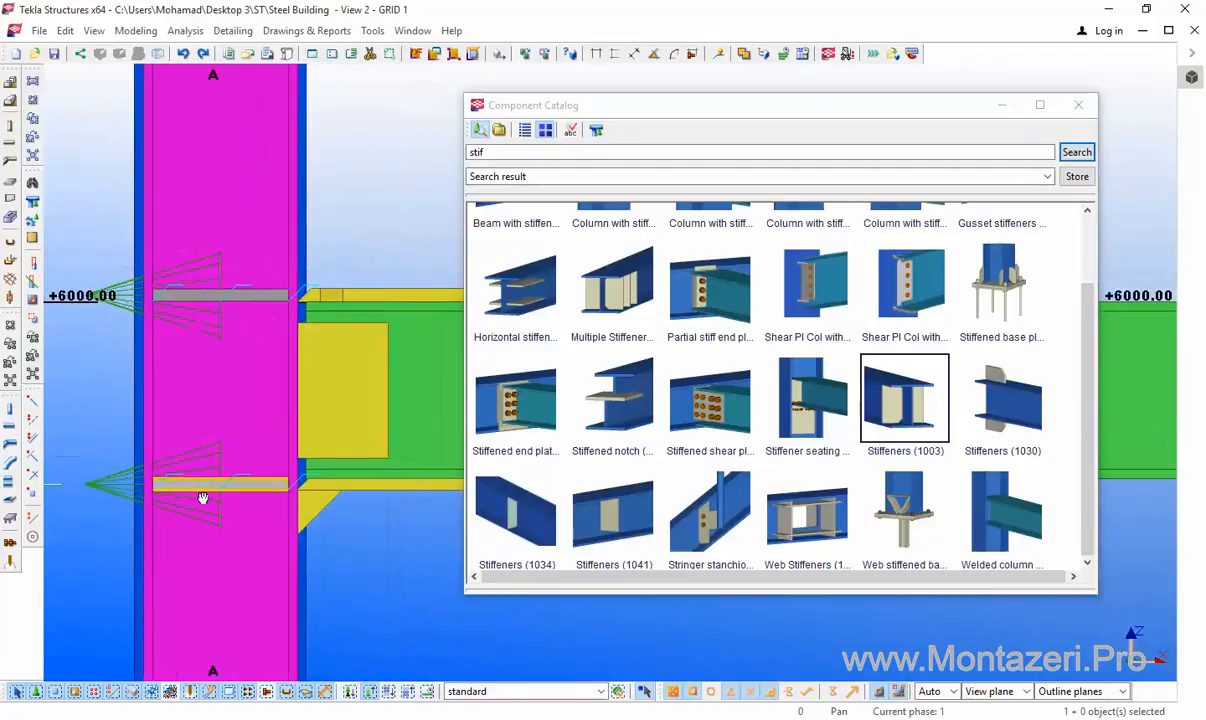
click(1078, 105)
ctrl+middle_drag(443, 288, 301, 445)
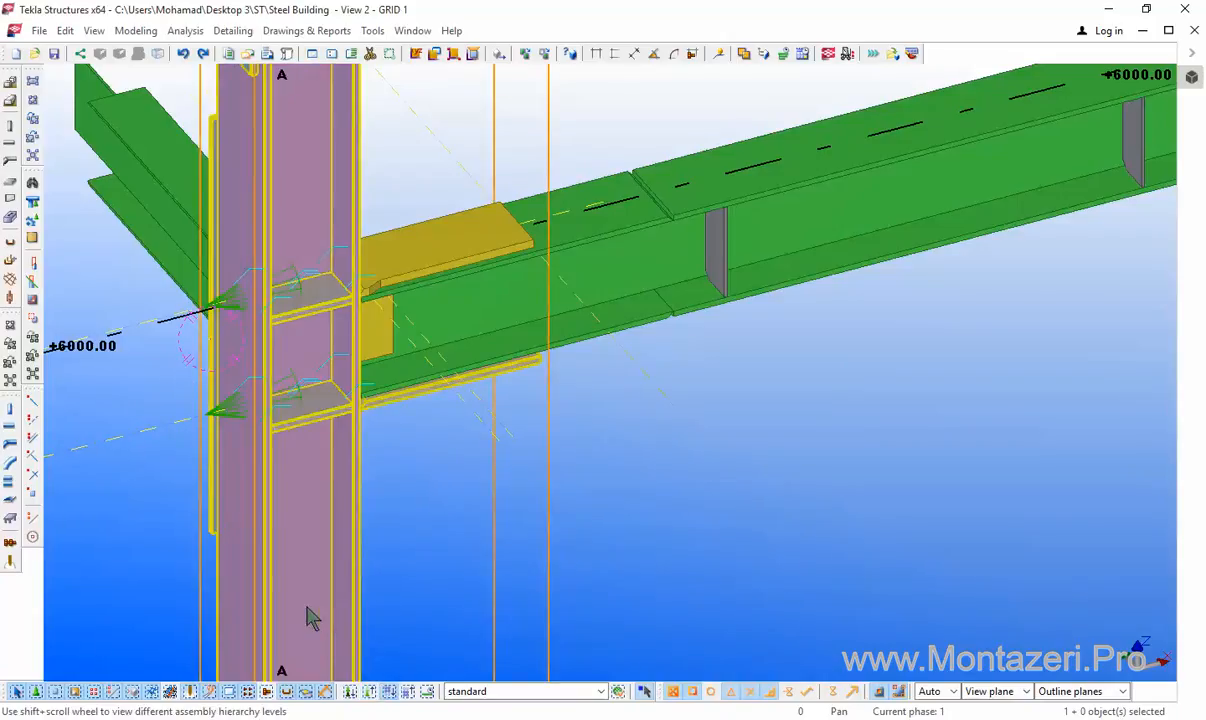
Step: Examine the upper and lower continuity plates inside the column in 3D, including their chamfered corners and the column's opposite side
scroll(288, 320, up, 10)
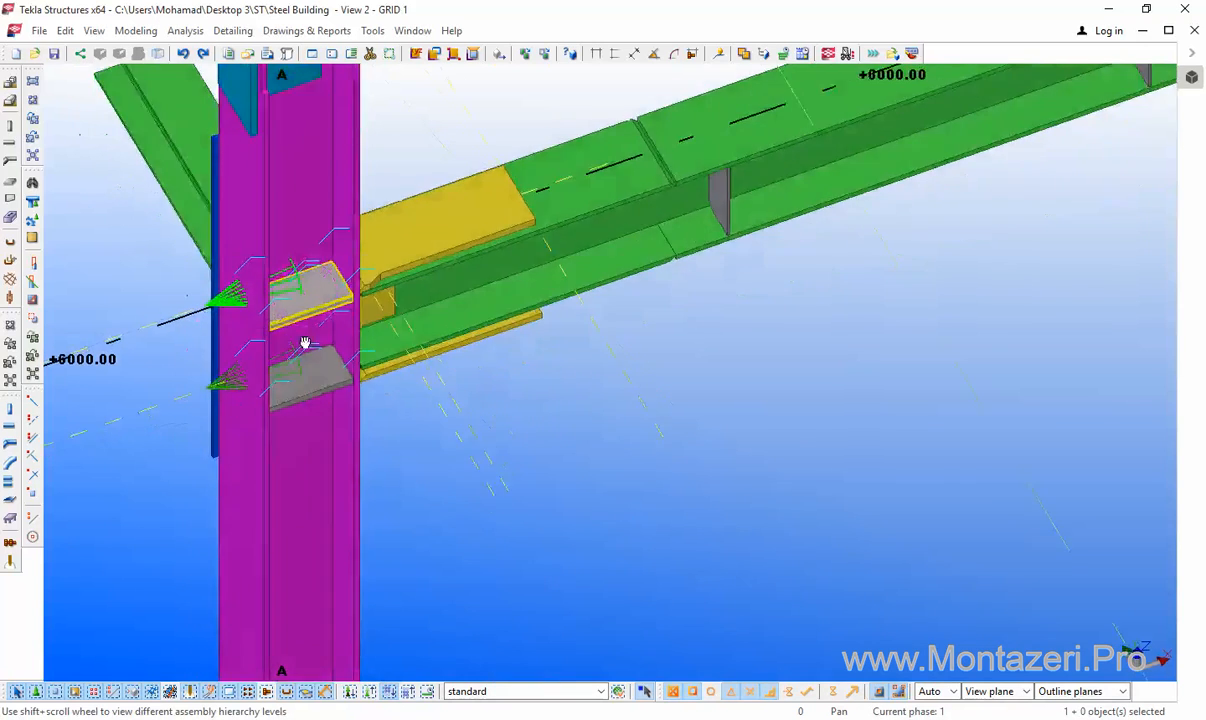
scroll(371, 282, up, 2)
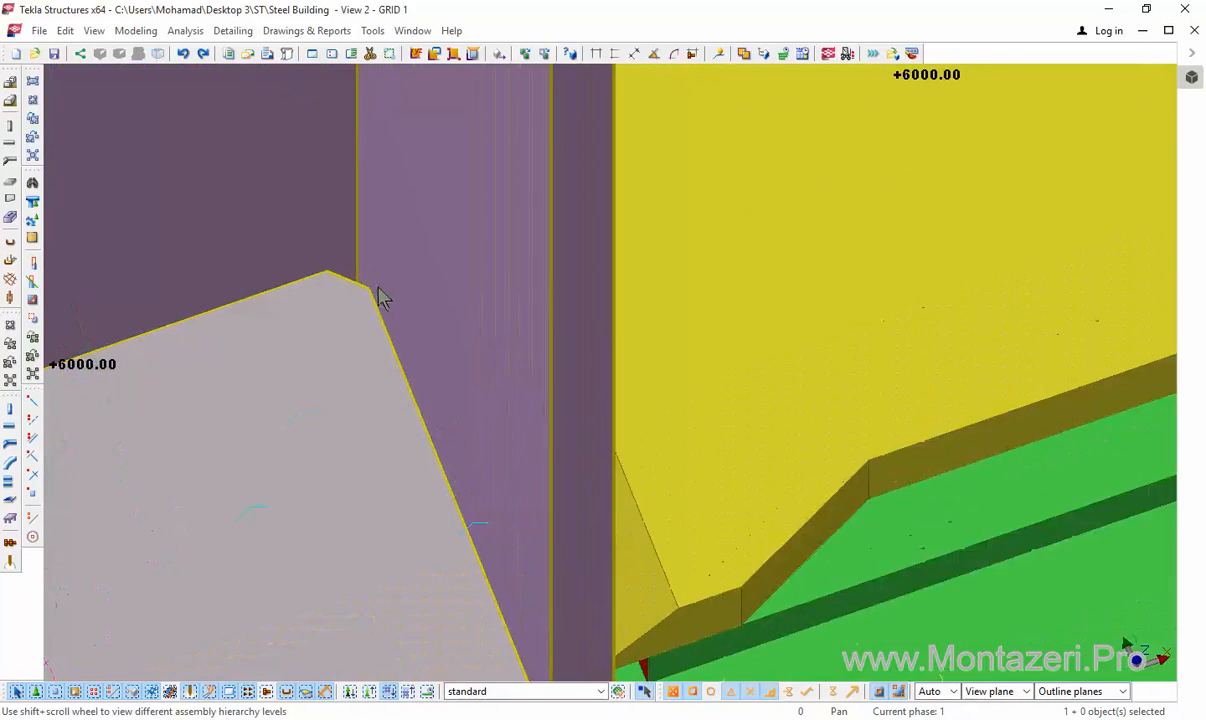
key(v)
click(323, 281)
ctrl+middle_drag(323, 281, 308, 345)
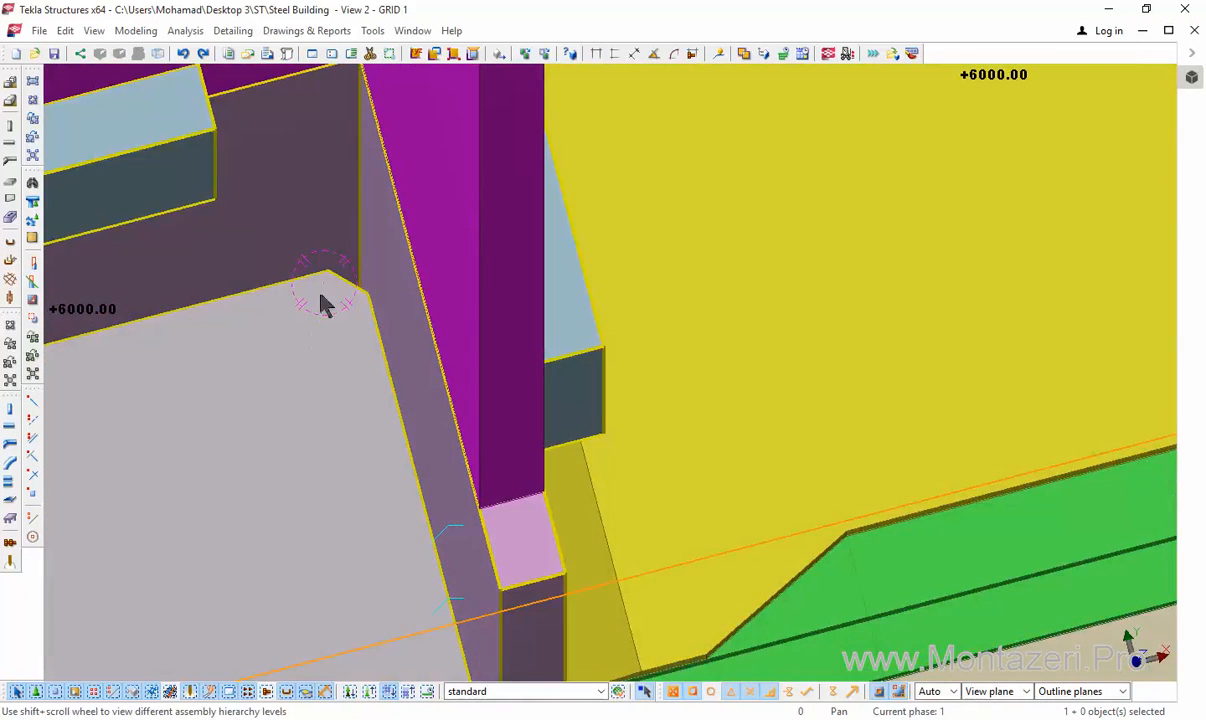
ctrl+middle_drag(294, 218, 362, 188)
ctrl+middle_drag(386, 478, 721, 502)
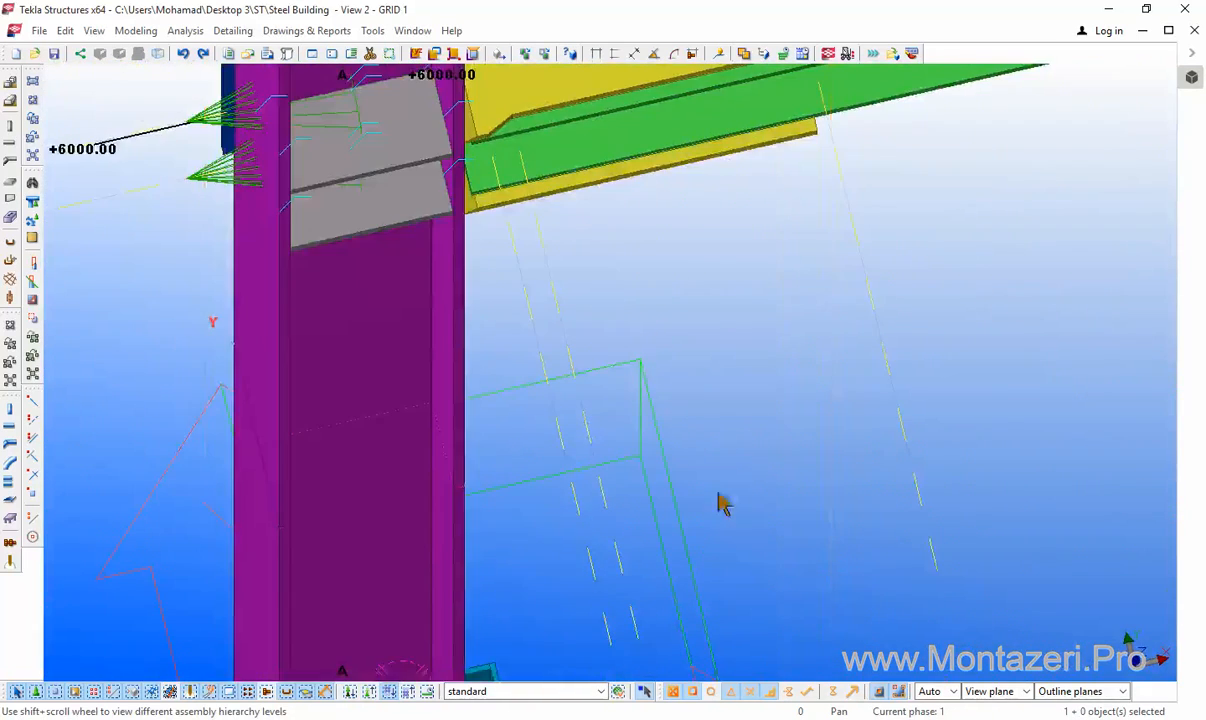
ctrl+middle_drag(221, 251, 644, 232)
mouse_move(295, 262)
ctrl+middle_down()
mouse_move(501, 345)
mouse_move(463, 477)
mouse_move(378, 420)
mouse_move(485, 418)
ctrl+middle_up()
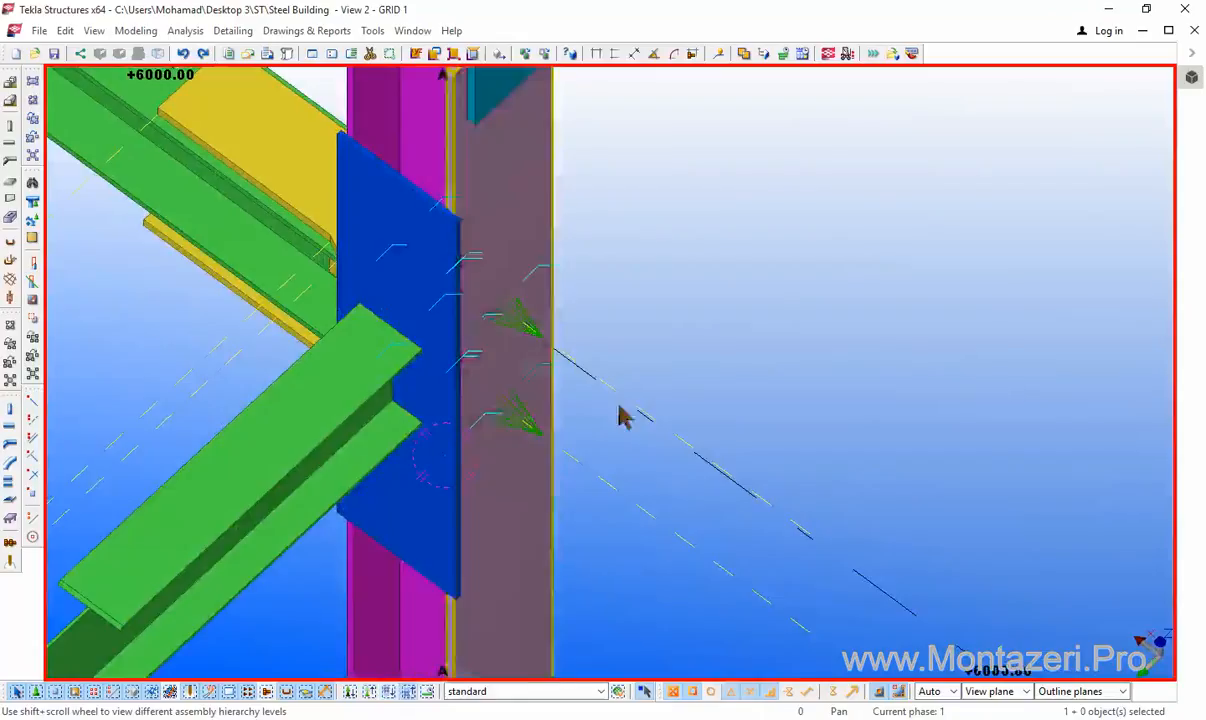
Step: Hide the blue plate on the column's side to inspect the continuity plates behind it, and redraw the view to restore it
click(445, 392)
right_click(443, 392)
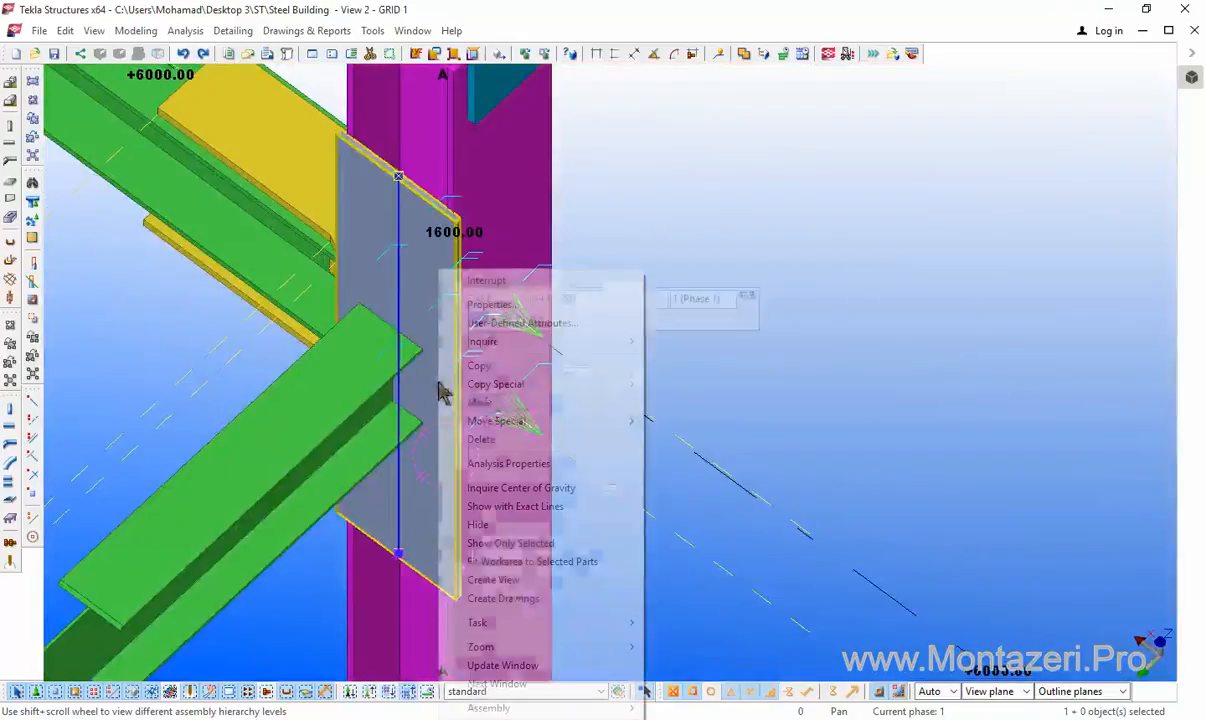
click(500, 525)
scroll(348, 380, up, 4)
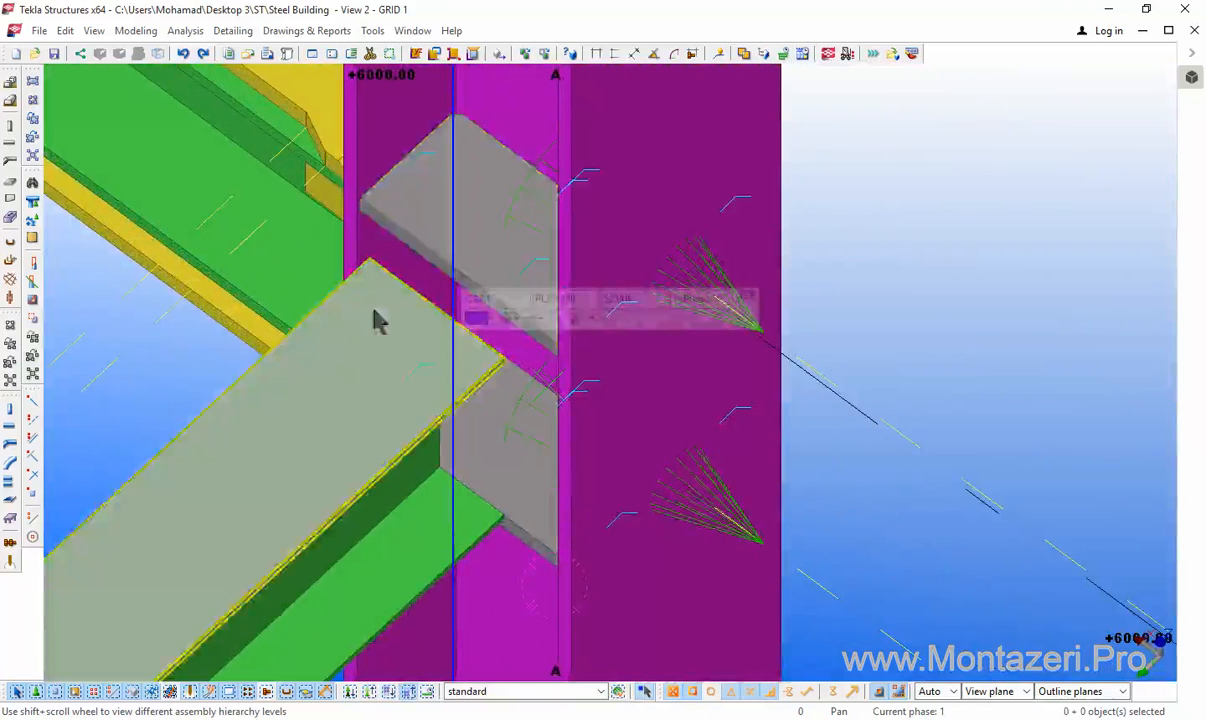
ctrl+middle_drag(712, 455, 838, 322)
right_click(921, 206)
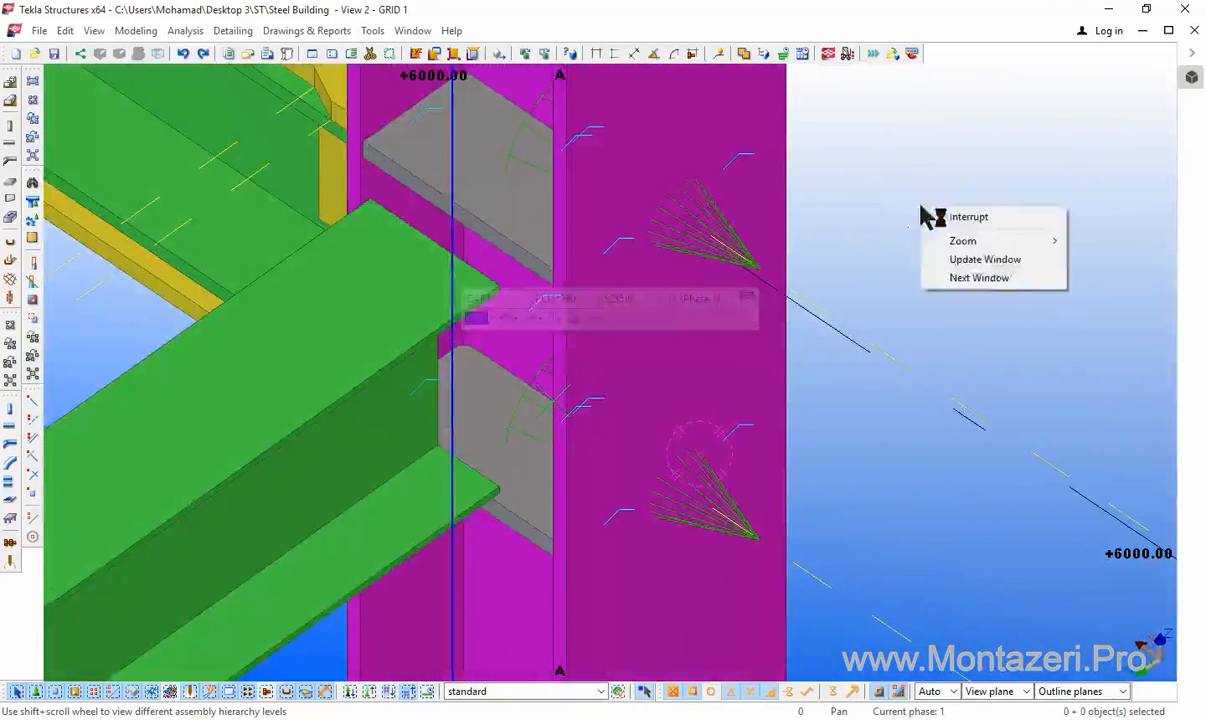
click(949, 145)
right_click(949, 145)
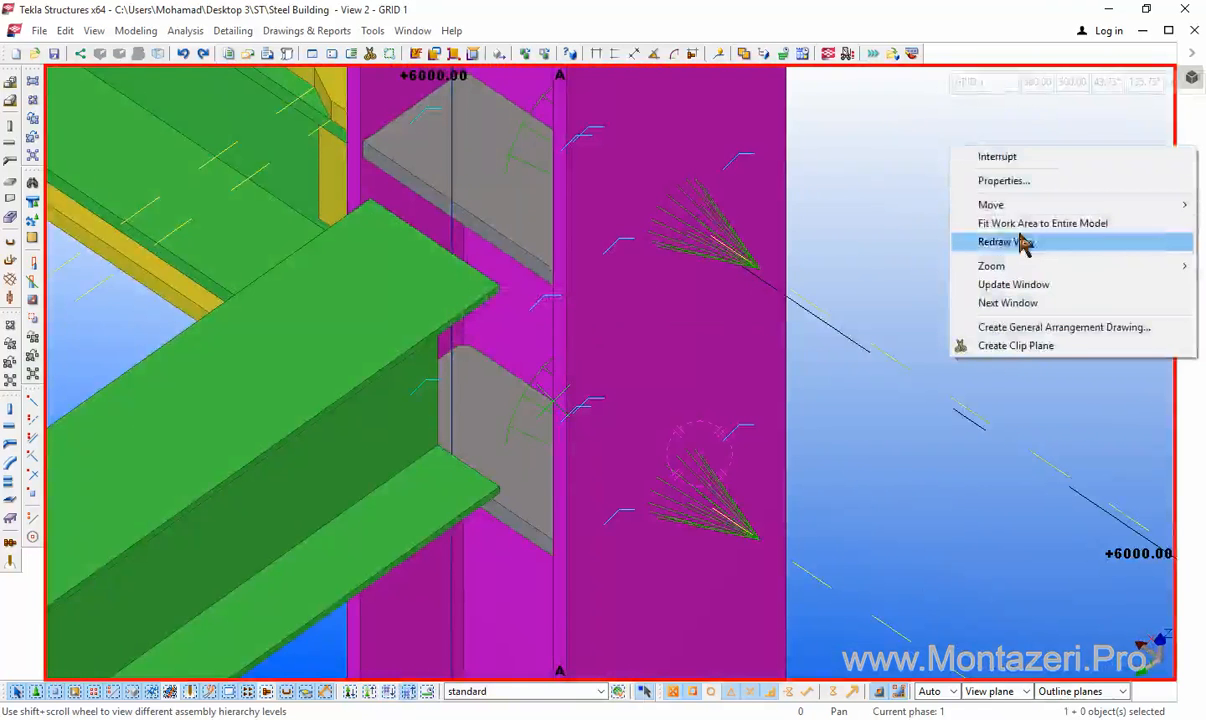
click(1005, 242)
Step: Restore the plane view of the GRID 1 frame and examine the beam's web stiffener beyond the flange joint near column A
mouse_move(955, 247)
ctrl+middle_down()
mouse_move(867, 262)
mouse_move(859, 237)
mouse_move(616, 248)
mouse_move(446, 282)
mouse_move(870, 367)
mouse_move(732, 329)
mouse_move(740, 342)
mouse_move(671, 505)
ctrl+middle_up()
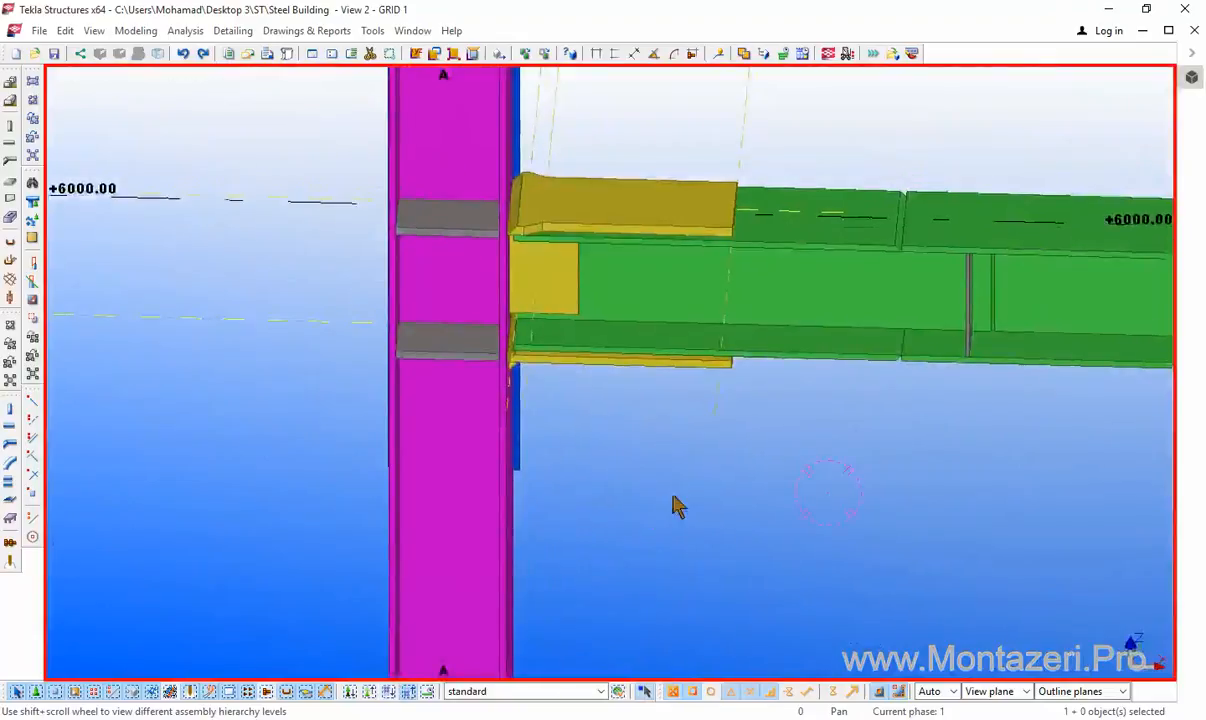
key(Home)
scroll(304, 410, up, 8)
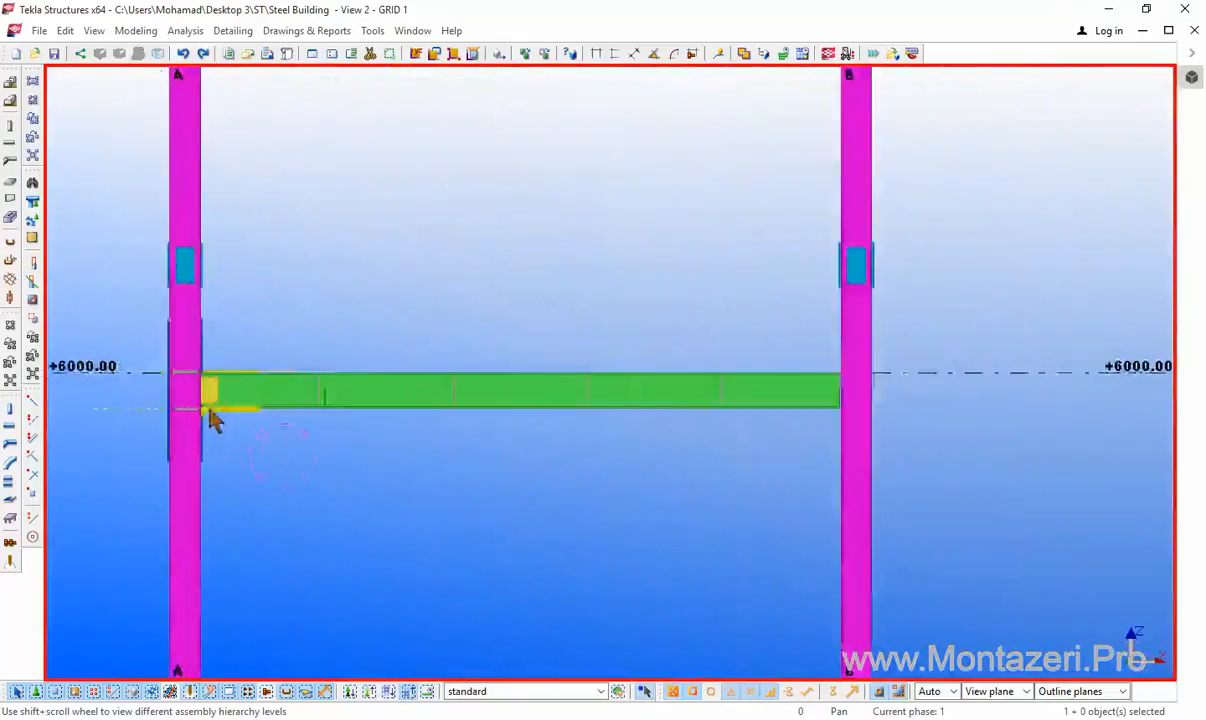
scroll(250, 430, up, 4)
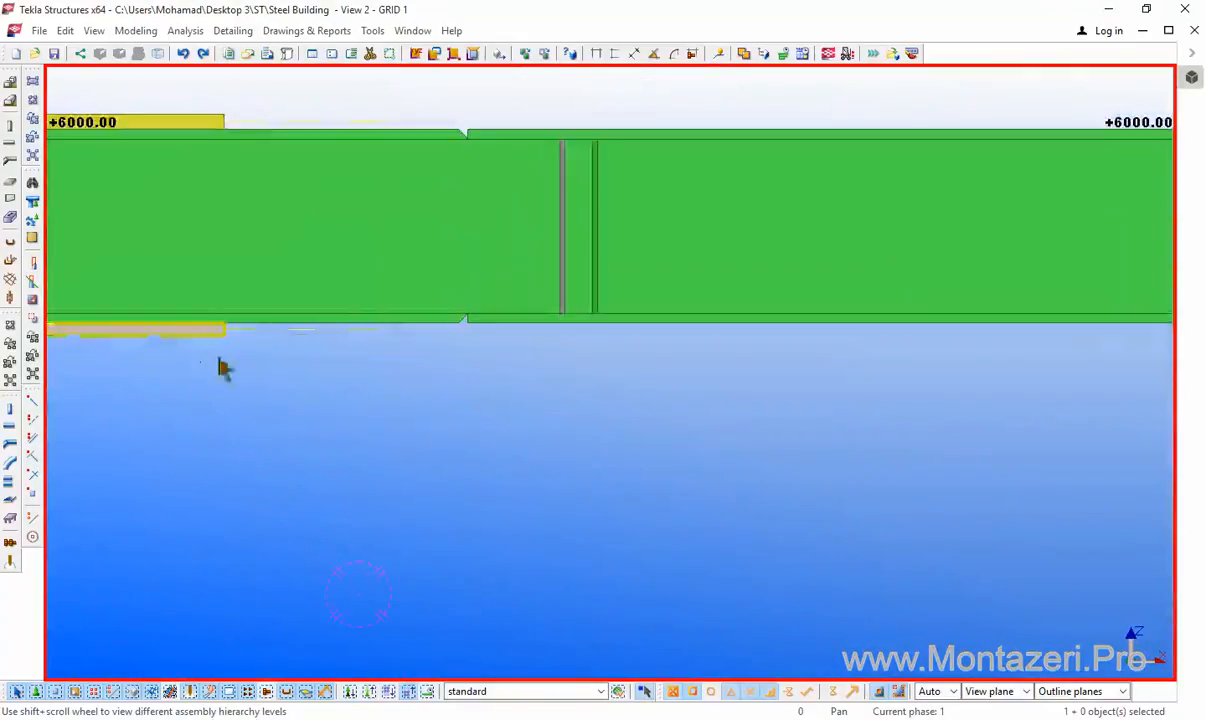
middle_drag(221, 366, 367, 491)
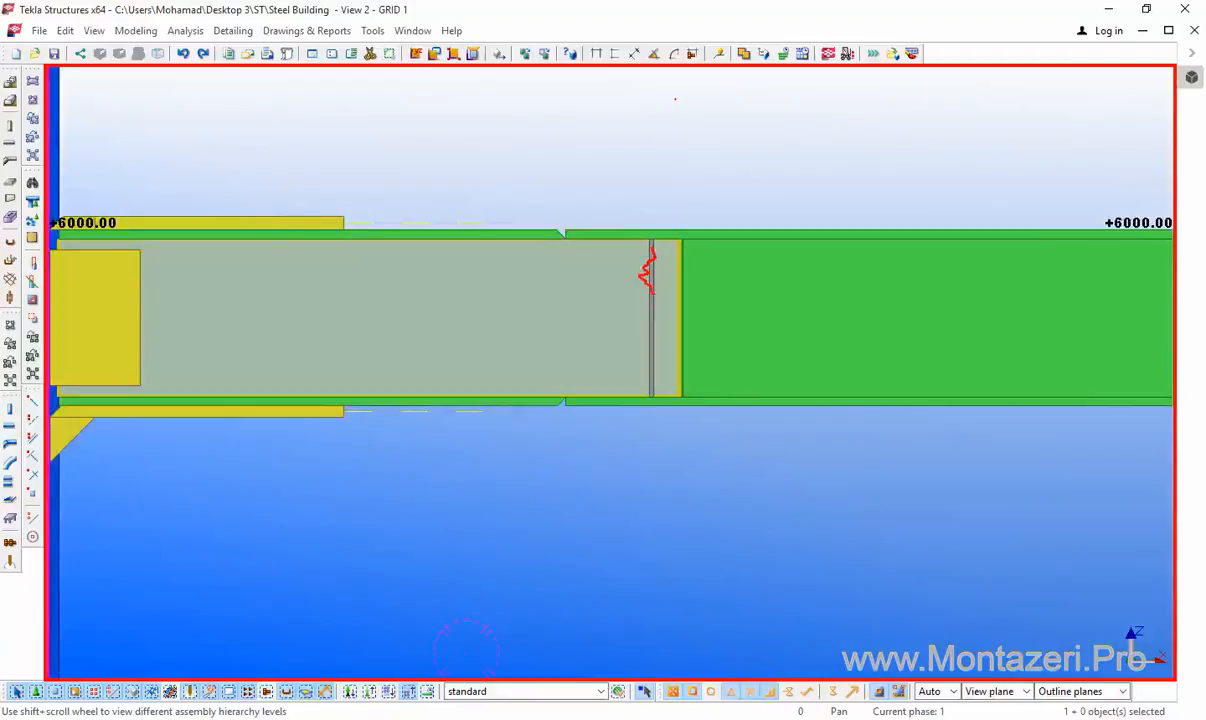
drag(656, 307, 503, 320)
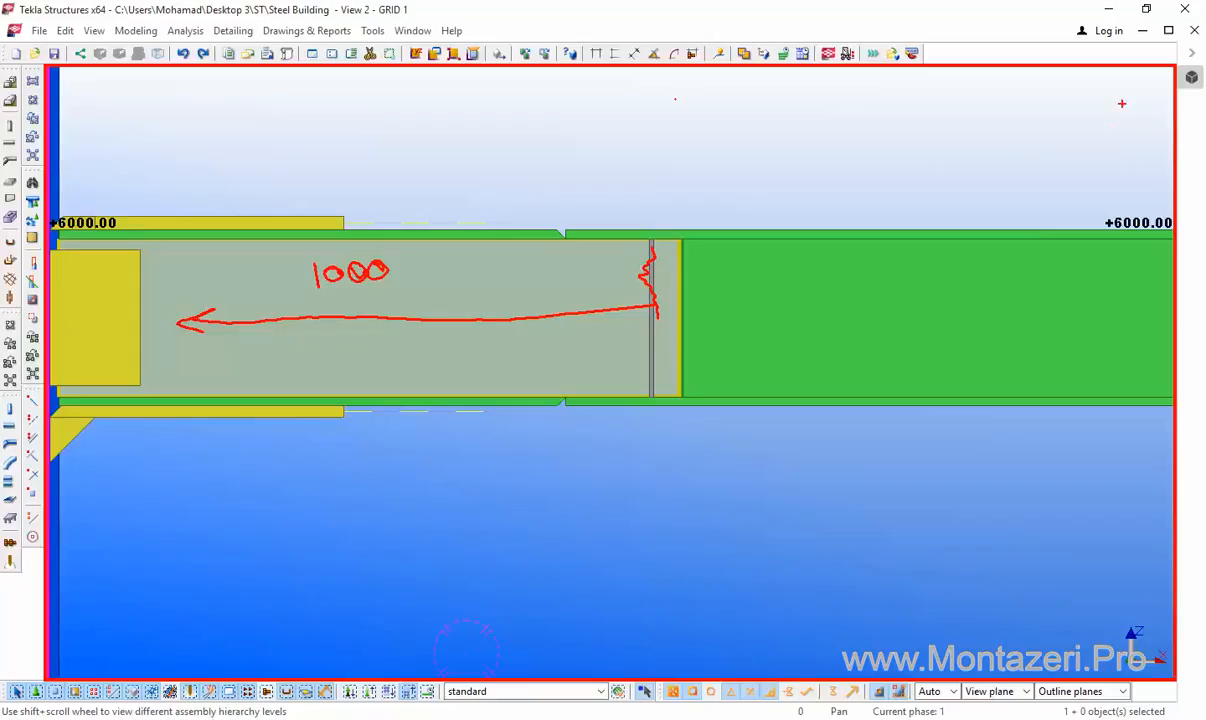
key(Escape)
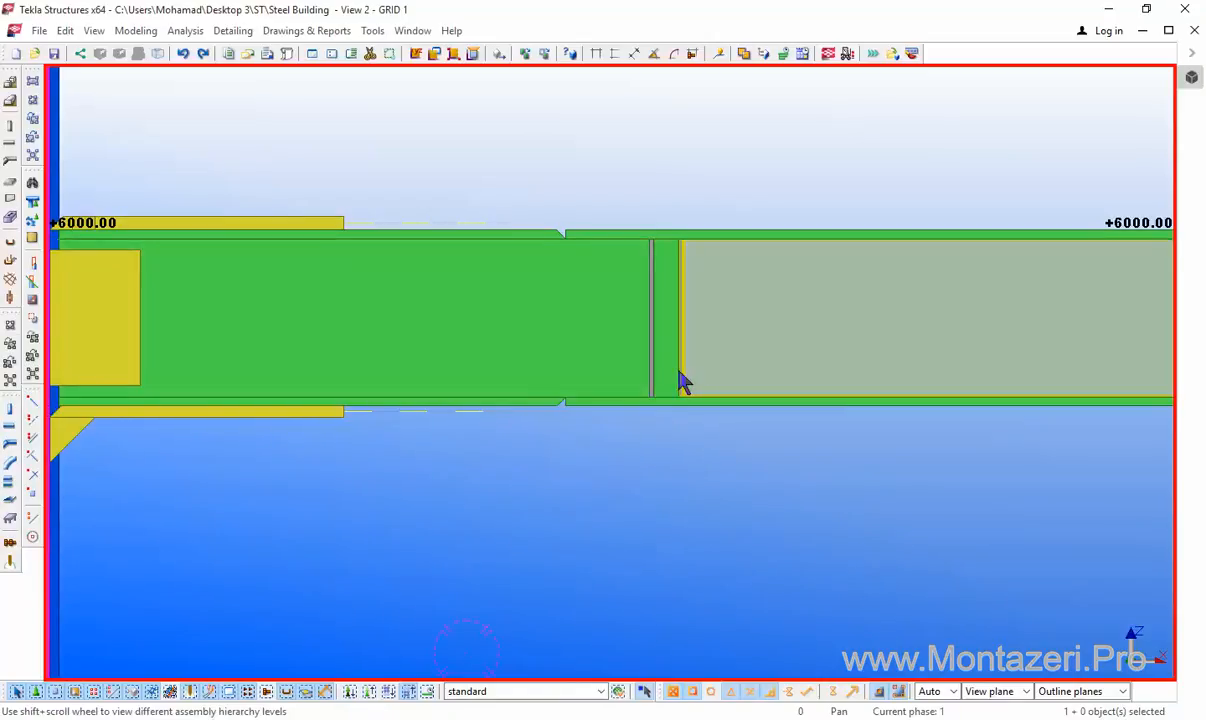
Step: Open the PLAN +6000.00 view at the beam-to-column connection on grid intersection A-1
key(ctrl+o)
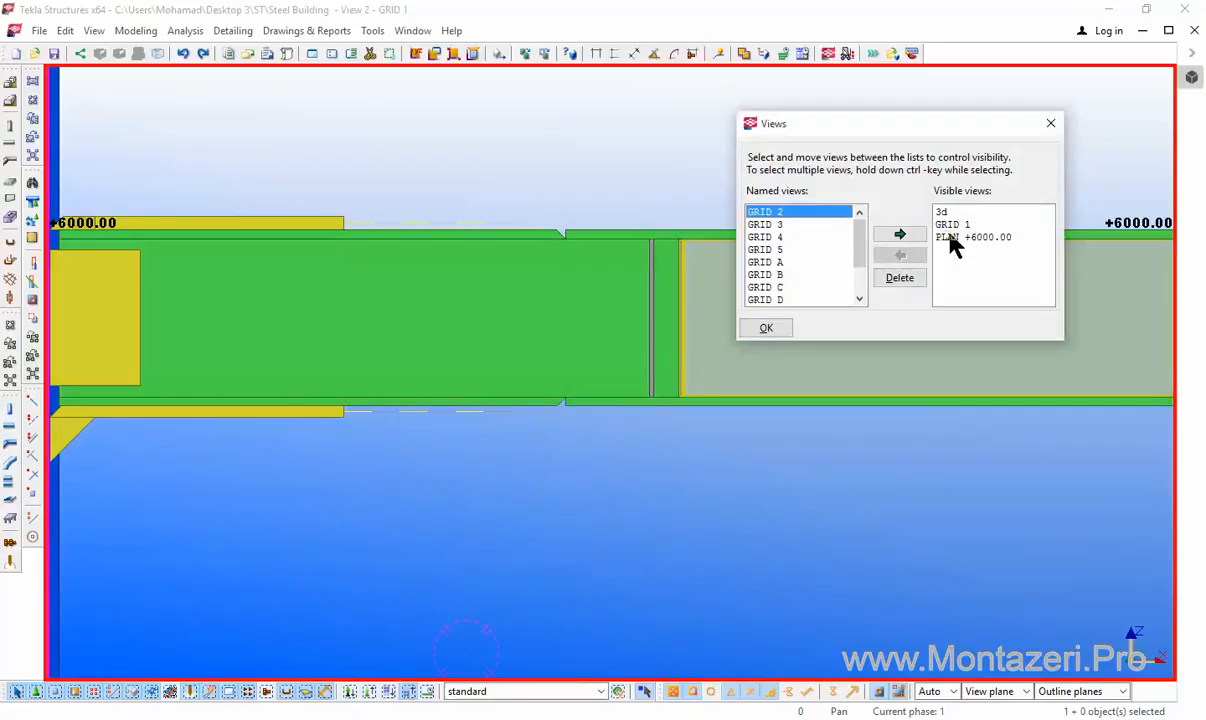
click(950, 238)
click(762, 330)
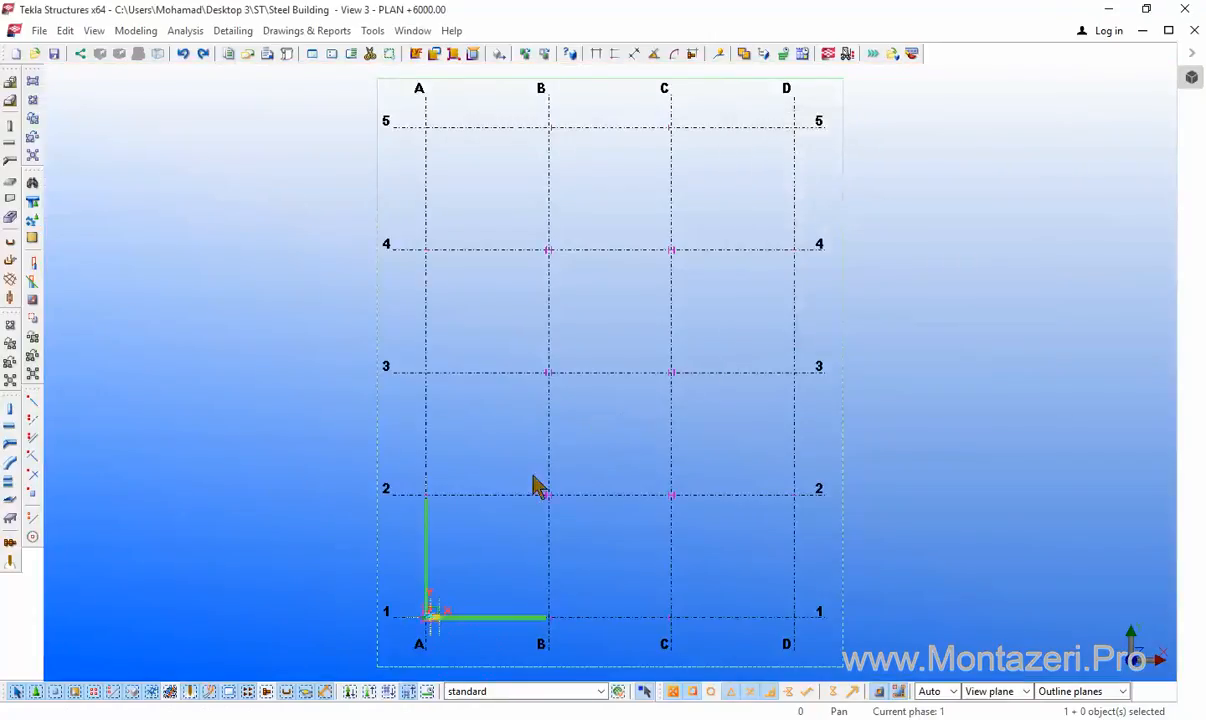
scroll(439, 471, up, 5)
scroll(445, 530, up, 6)
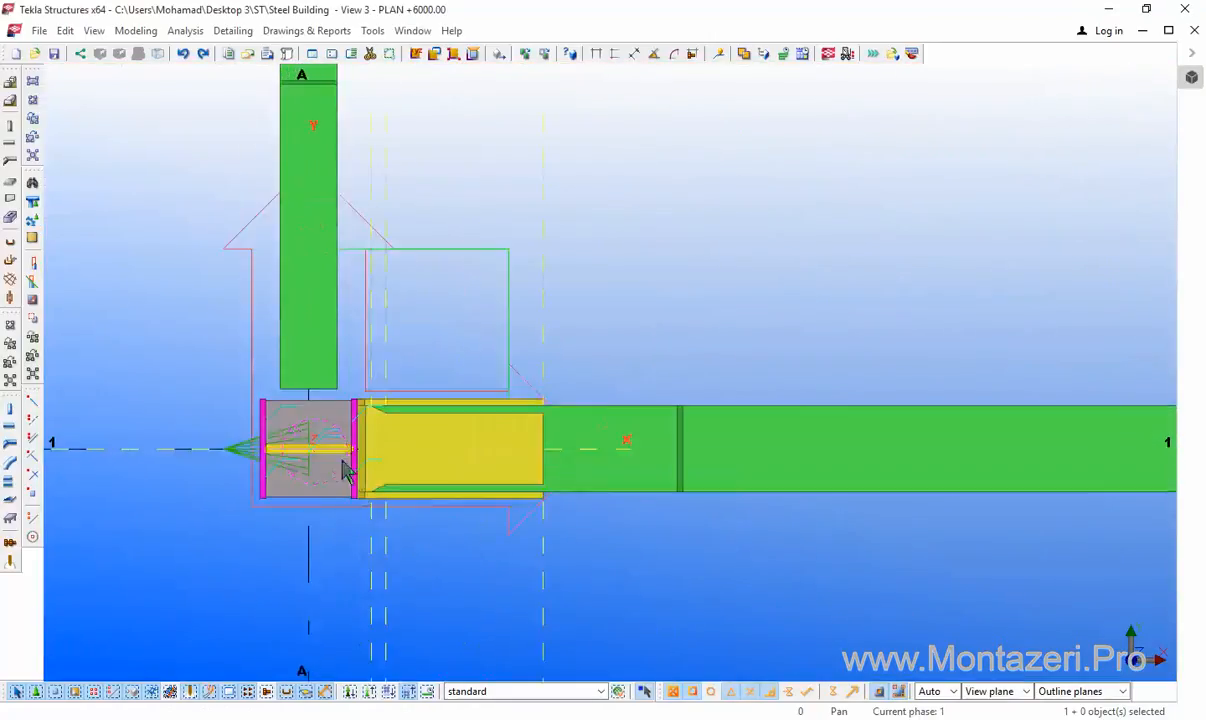
middle_drag(794, 538, 603, 553)
Step: Hide the beam's upper flange plates on both sides of the flange joint to expose the web and stiffeners
click(783, 493)
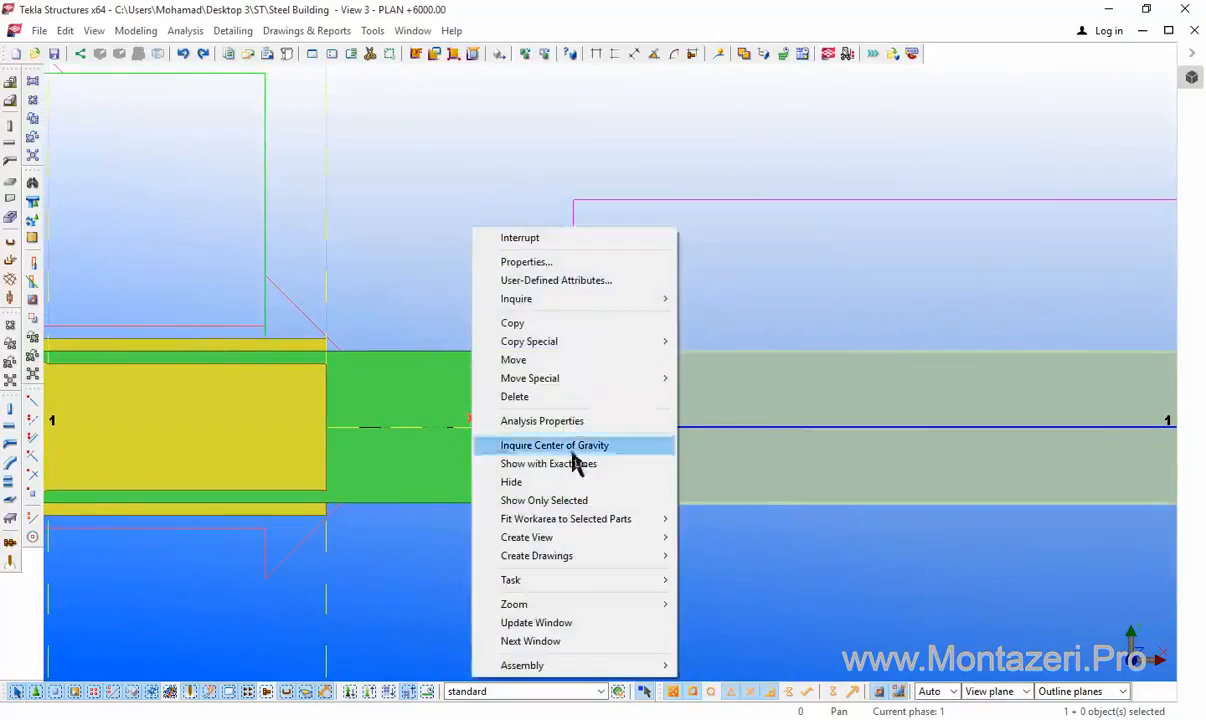
click(566, 483)
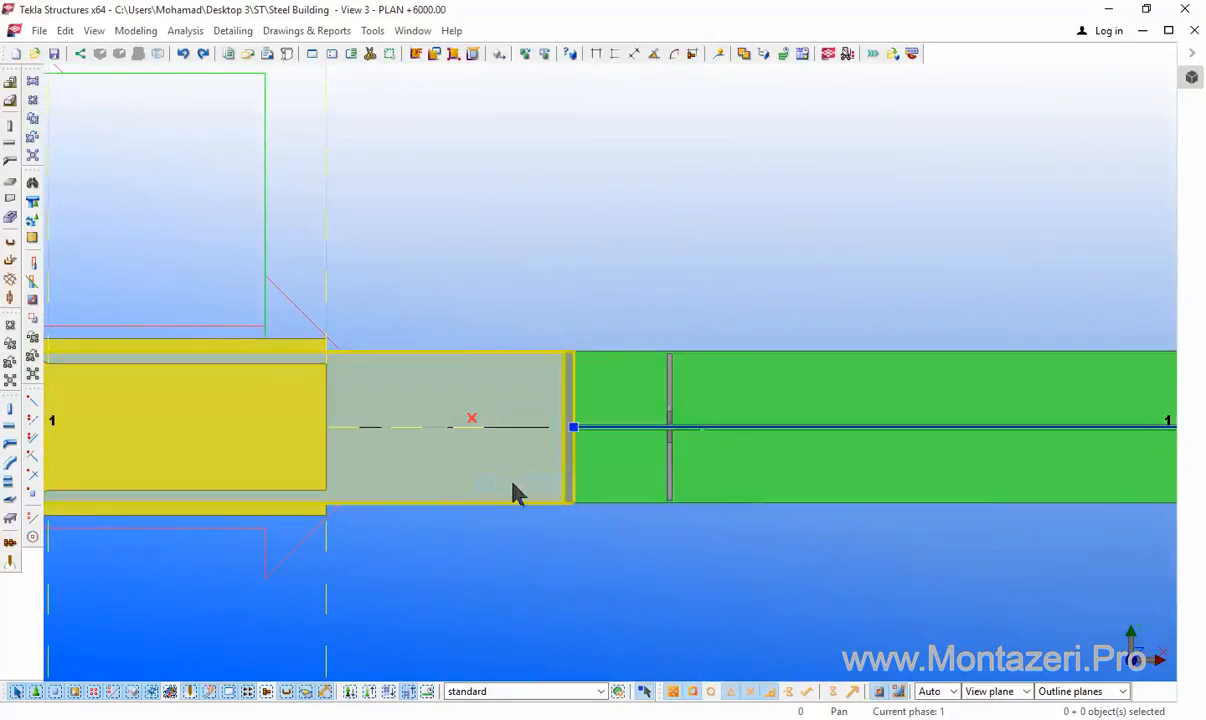
right_click(649, 234)
click(725, 485)
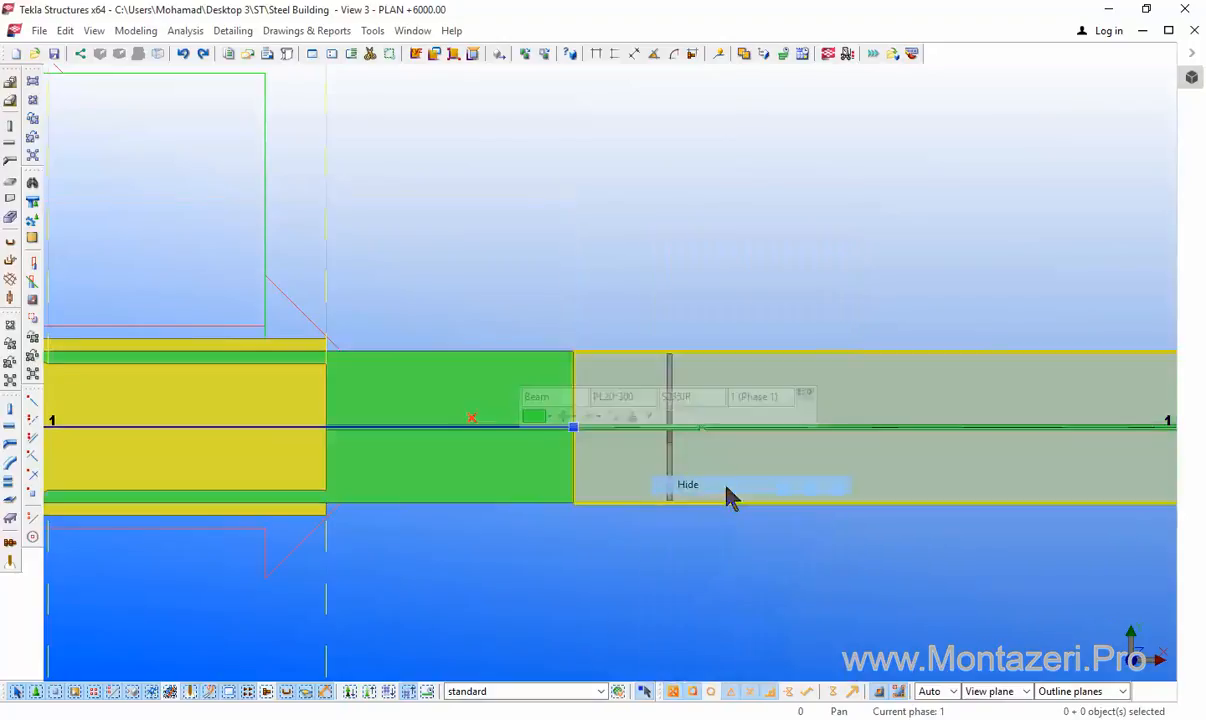
Step: Select the pair of stiffeners on both sides of the beam web beyond the flange joint and start copying them
middle_drag(584, 614, 295, 598)
scroll(530, 600, up, 2)
click(416, 486)
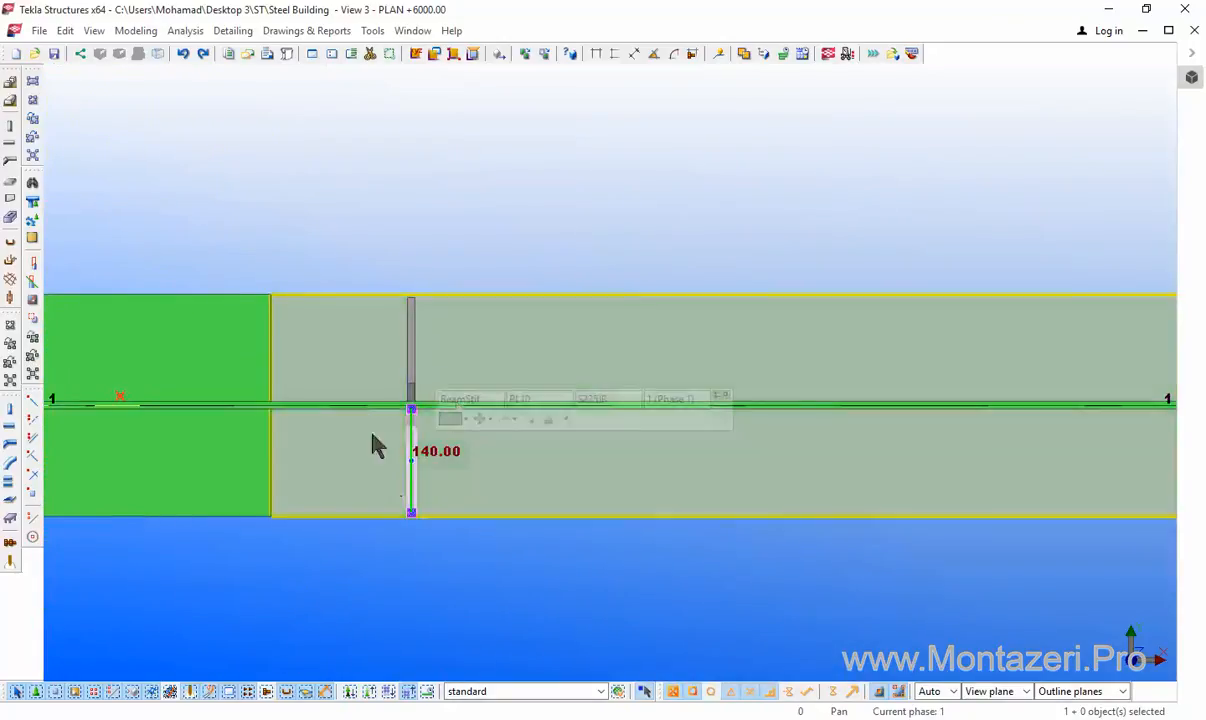
shift+click(411, 352)
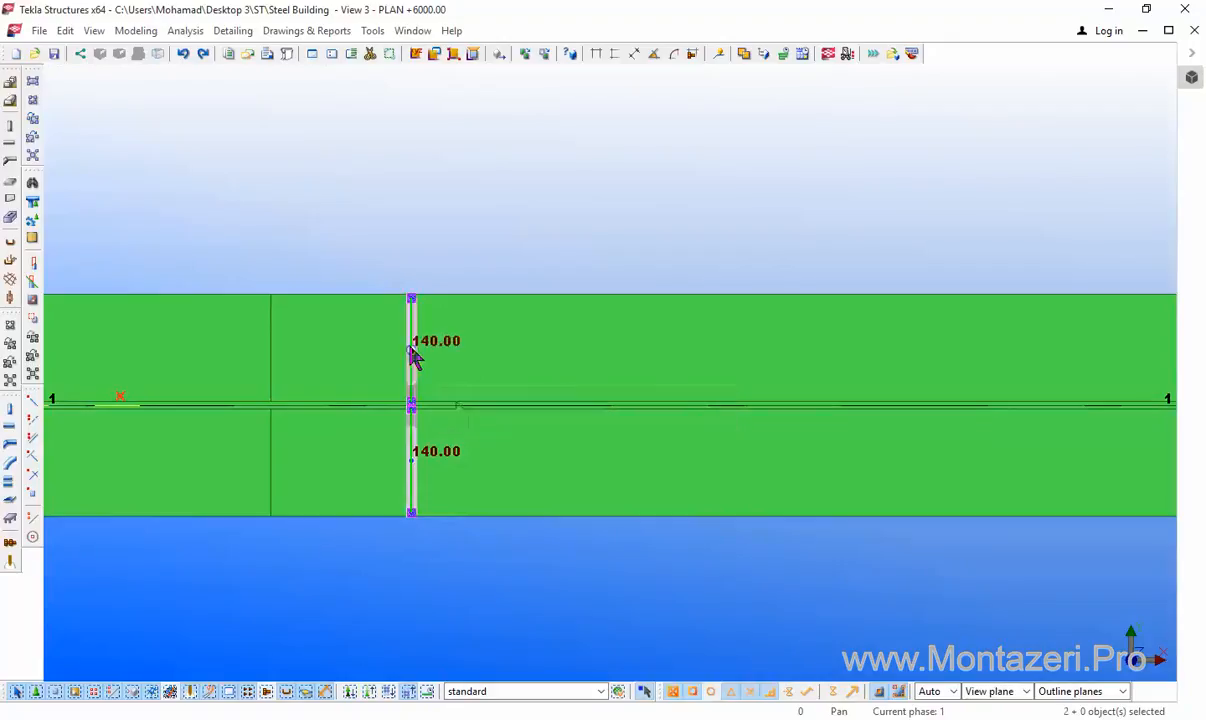
middle_drag(363, 444, 620, 497)
scroll(620, 497, down, 2)
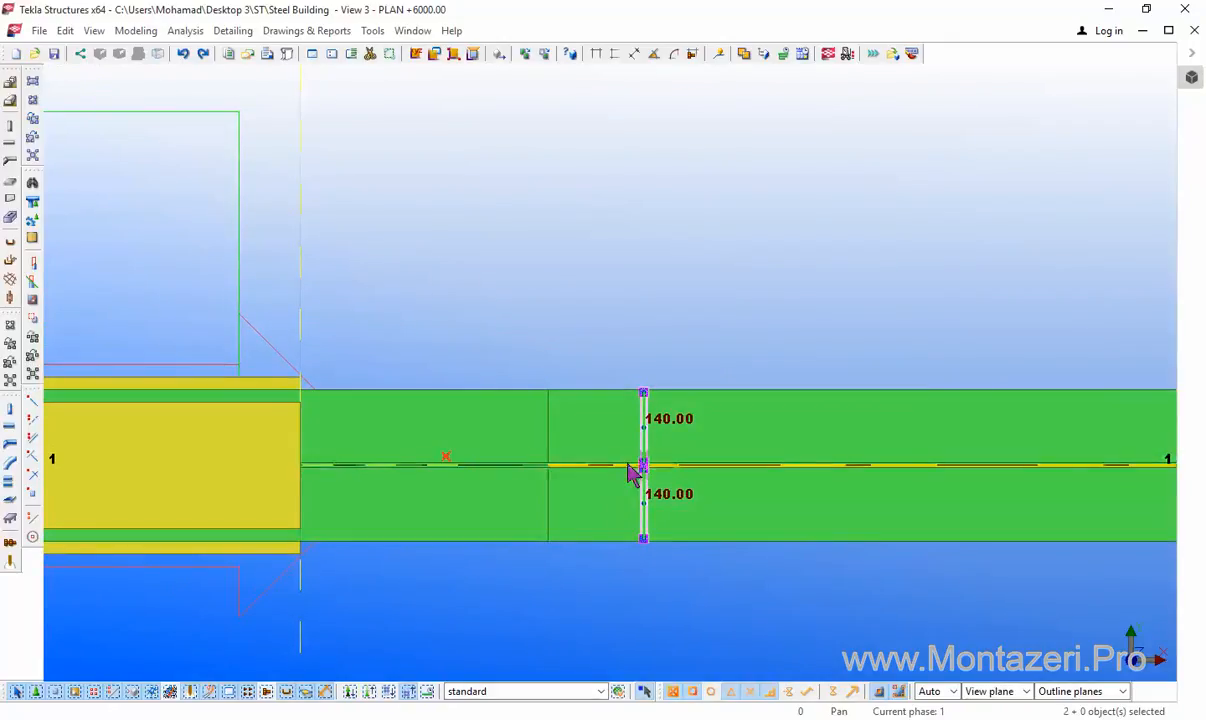
middle_drag(345, 538, 385, 463)
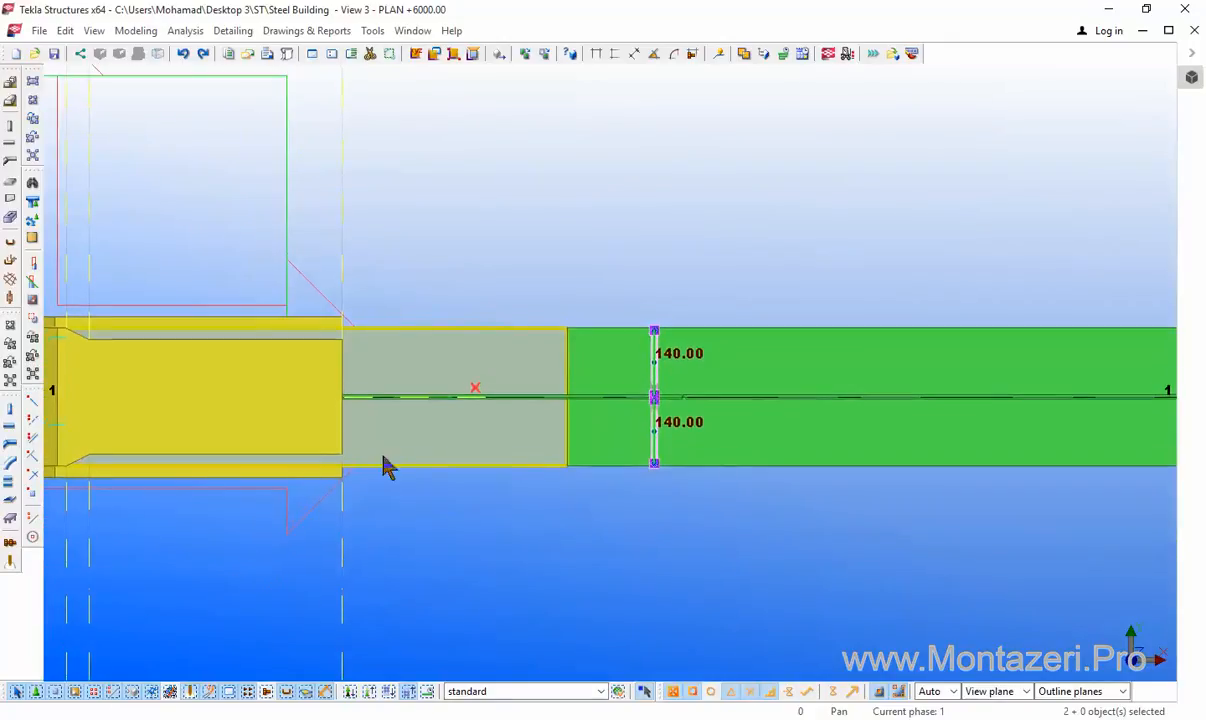
right_click(509, 542)
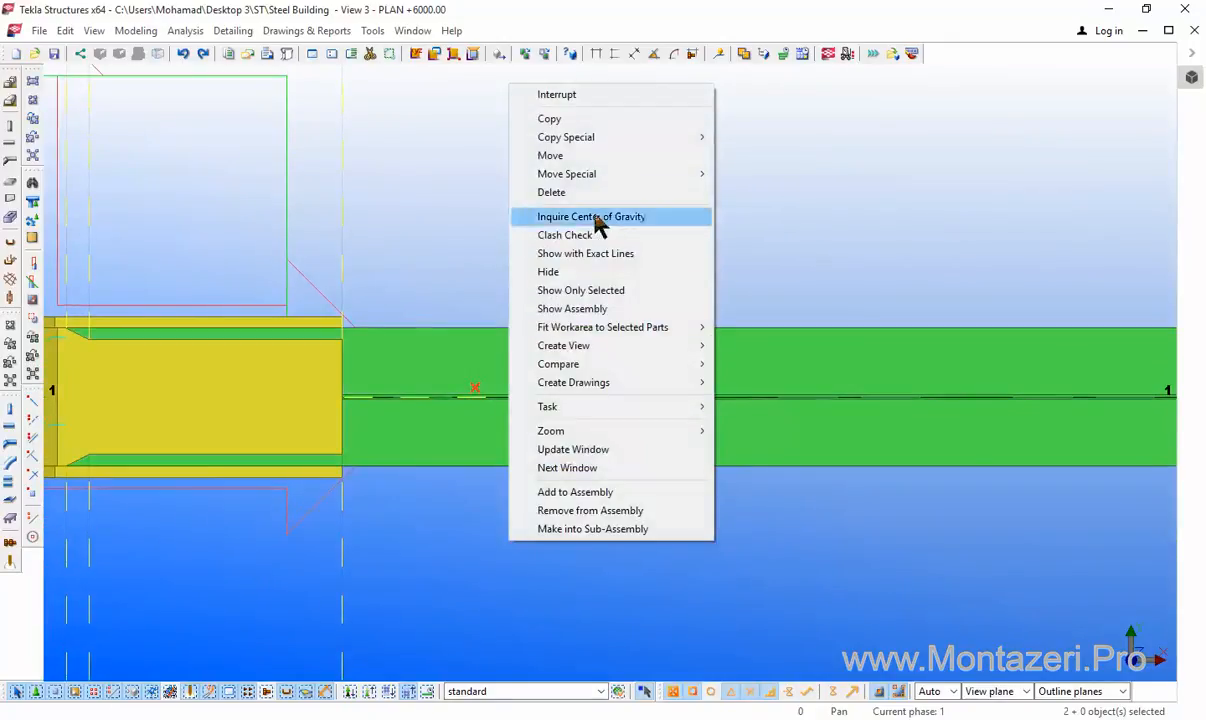
click(577, 120)
Step: Enable selection of objects in components and pick the copy origin on the beam axis at the end of the web plate
middle_drag(399, 364, 826, 471)
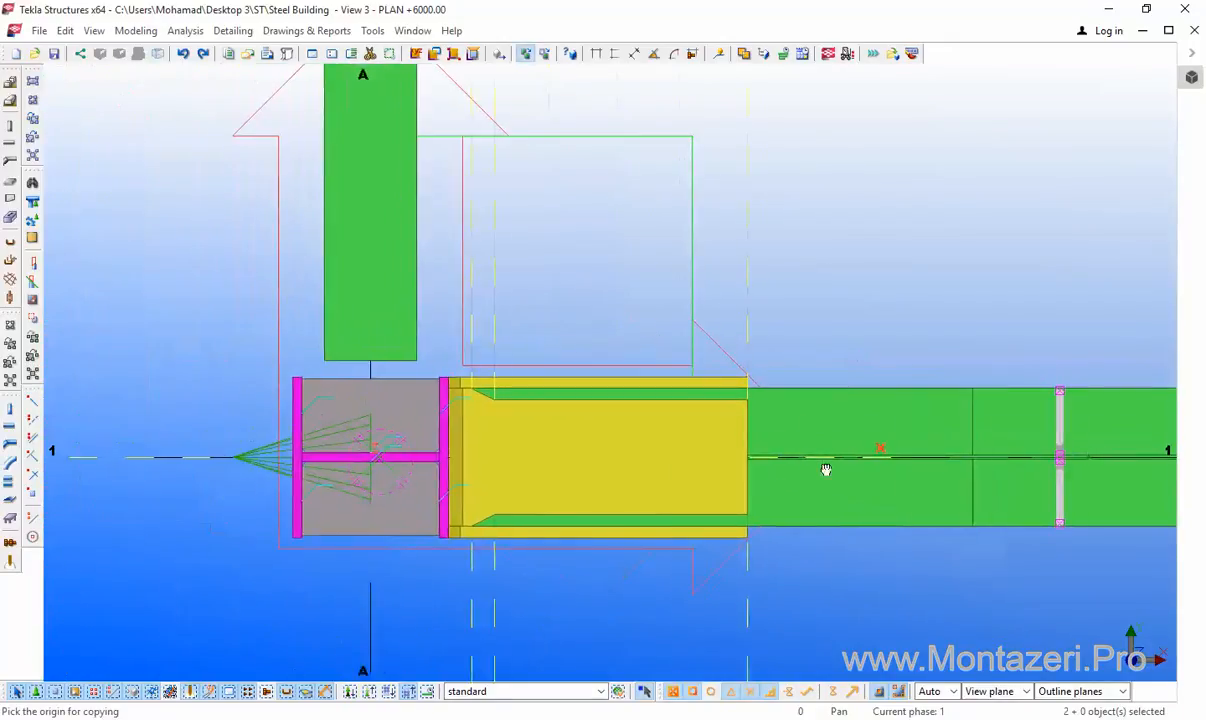
scroll(740, 495, up, 1)
scroll(747, 500, up, 1)
middle_drag(747, 500, 621, 412)
scroll(621, 412, up, 4)
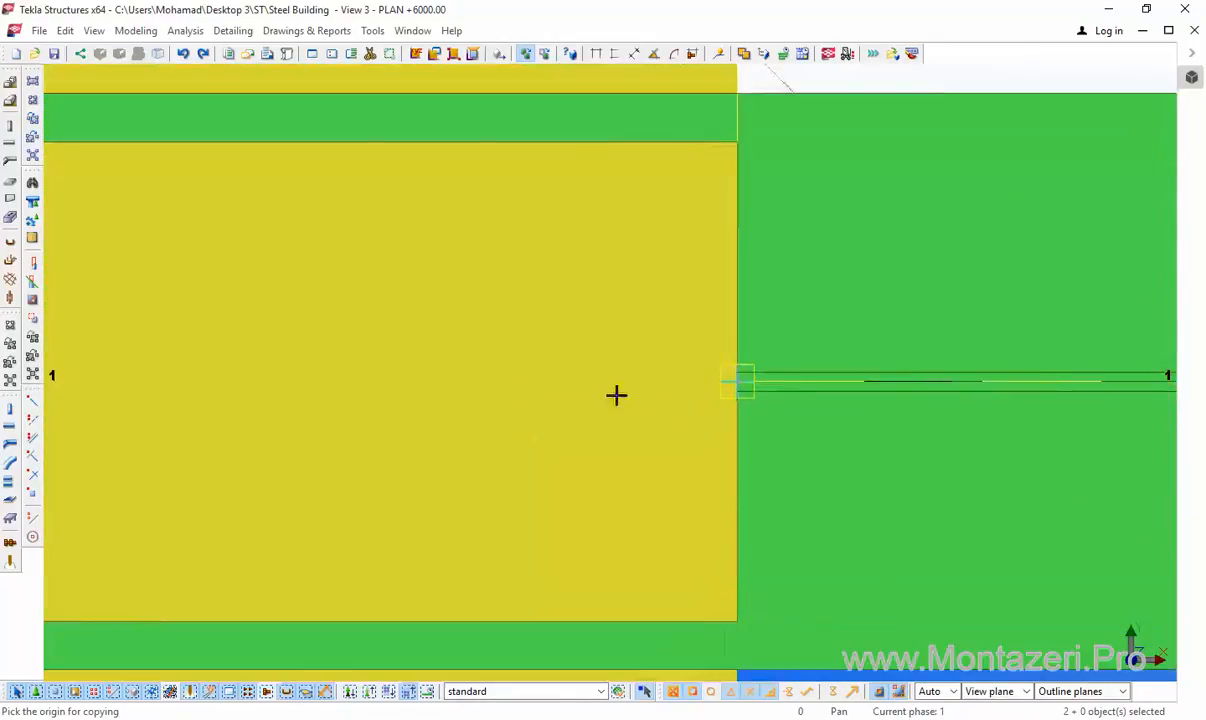
scroll(845, 521, down, 5)
middle_drag(611, 520, 180, 444)
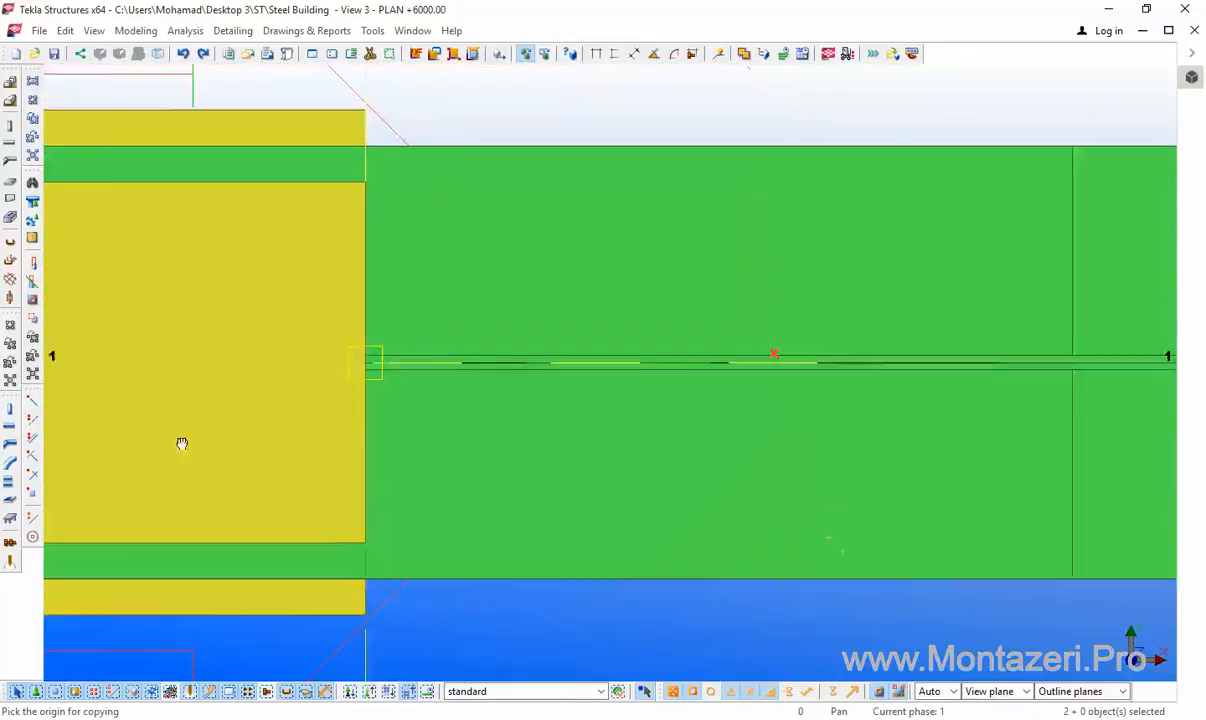
scroll(747, 485, down, 4)
middle_drag(587, 539, 60, 520)
scroll(830, 524, down, 2)
middle_drag(830, 524, 657, 522)
scroll(470, 432, up, 1)
scroll(440, 398, up, 6)
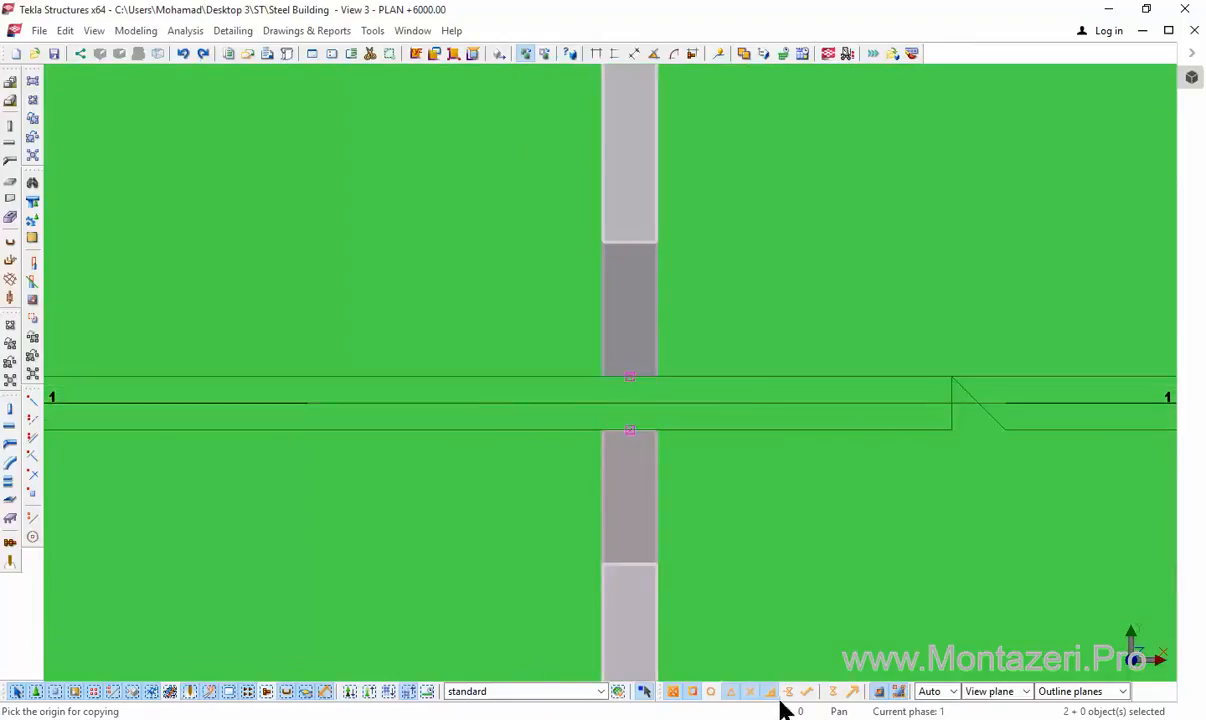
click(374, 692)
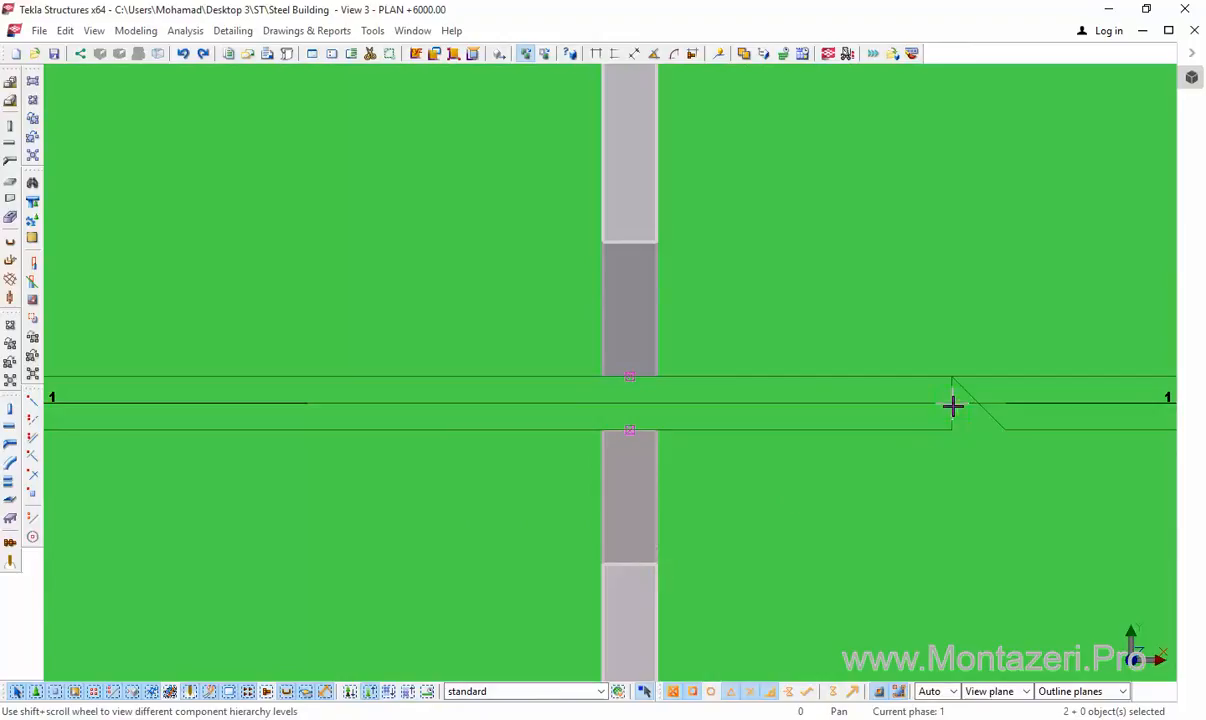
scroll(444, 536, down, 4)
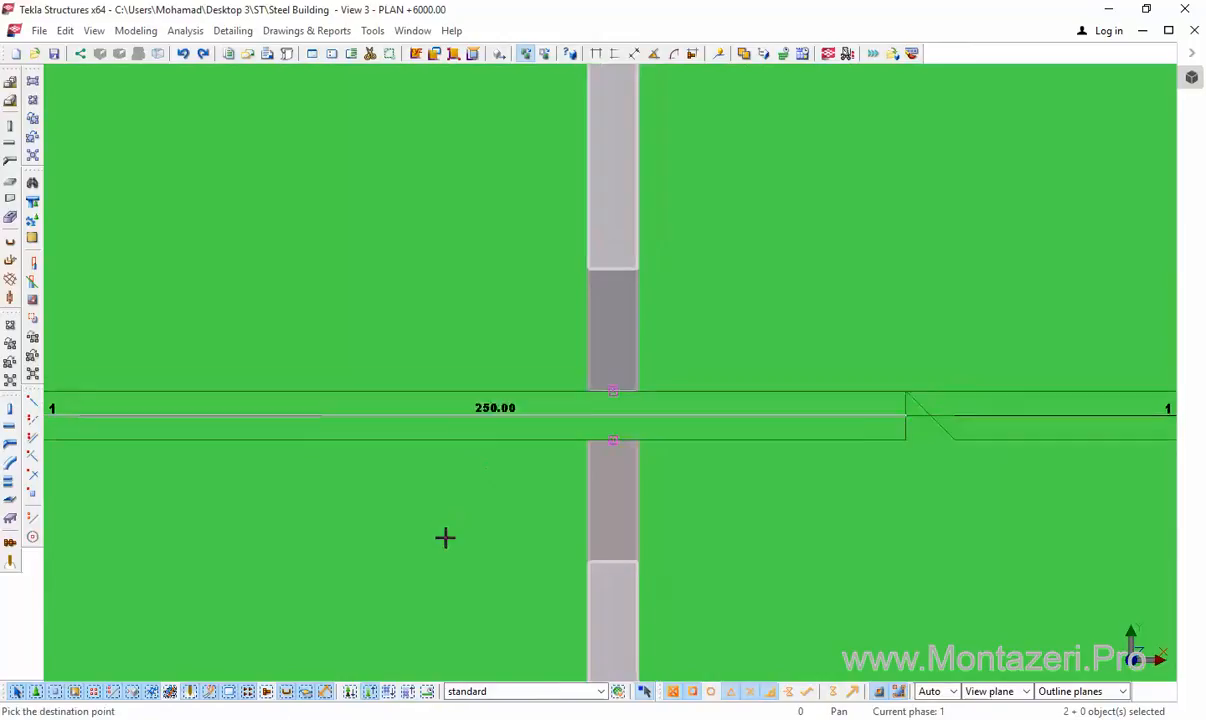
Step: Copy the selected pair of stiffeners 1000 mm along the beam axis towards the column and end the copy command
middle_drag(444, 536, 703, 485)
scroll(581, 497, down, 5)
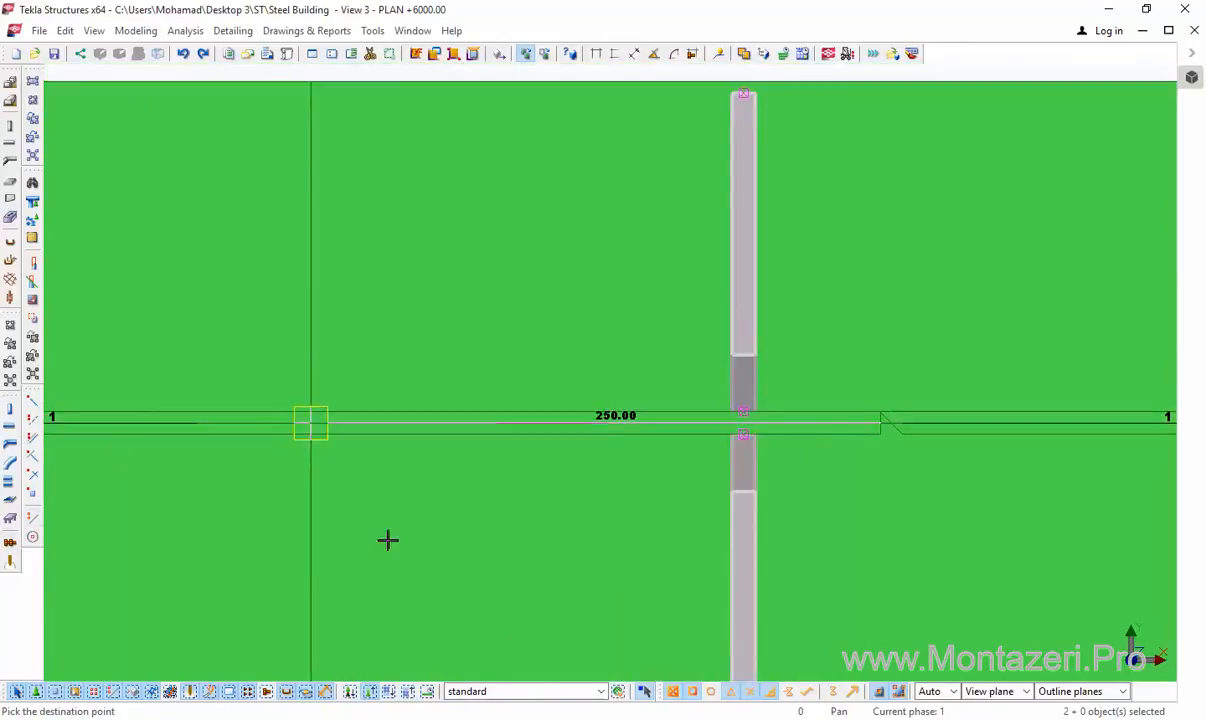
scroll(246, 488, down, 2)
middle_drag(265, 497, 388, 330)
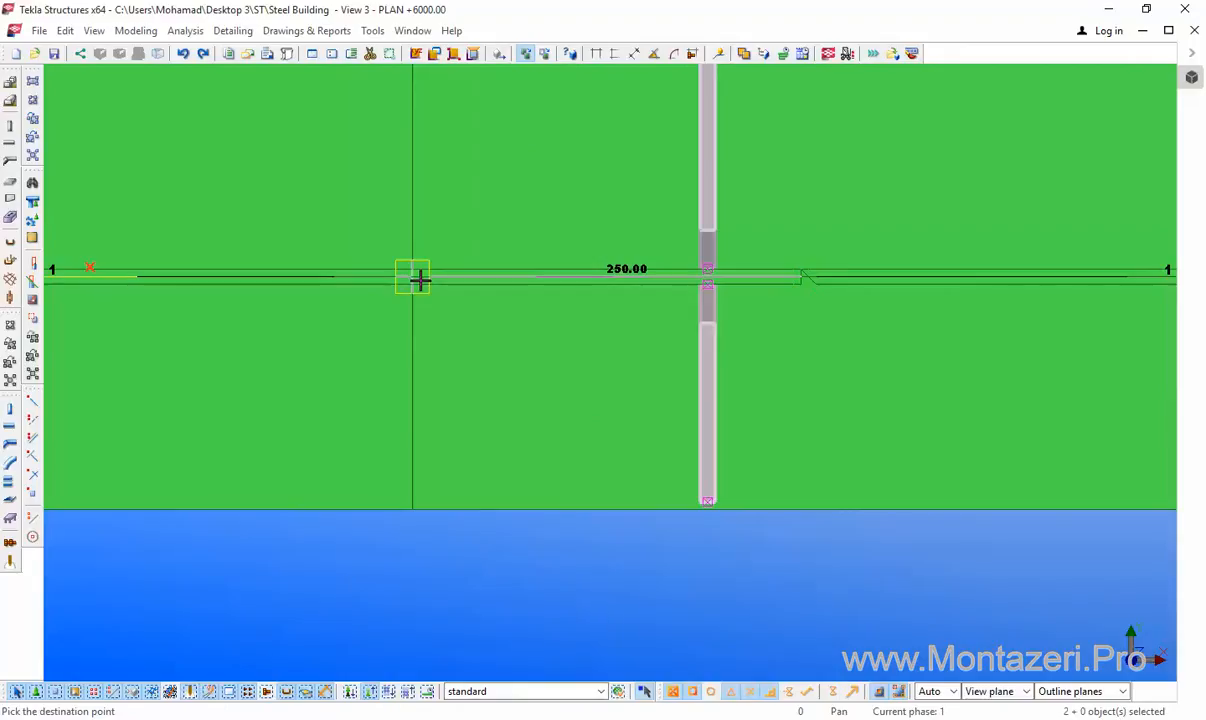
text(1000)
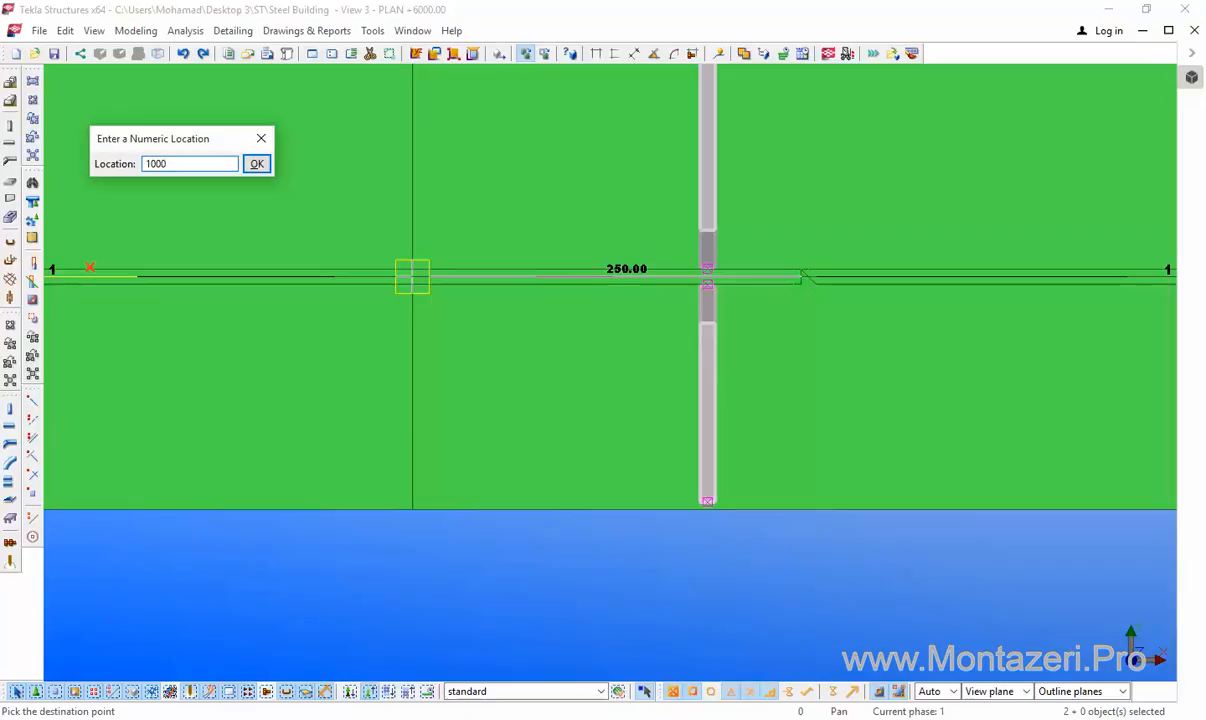
key(Return)
scroll(417, 279, down, 4)
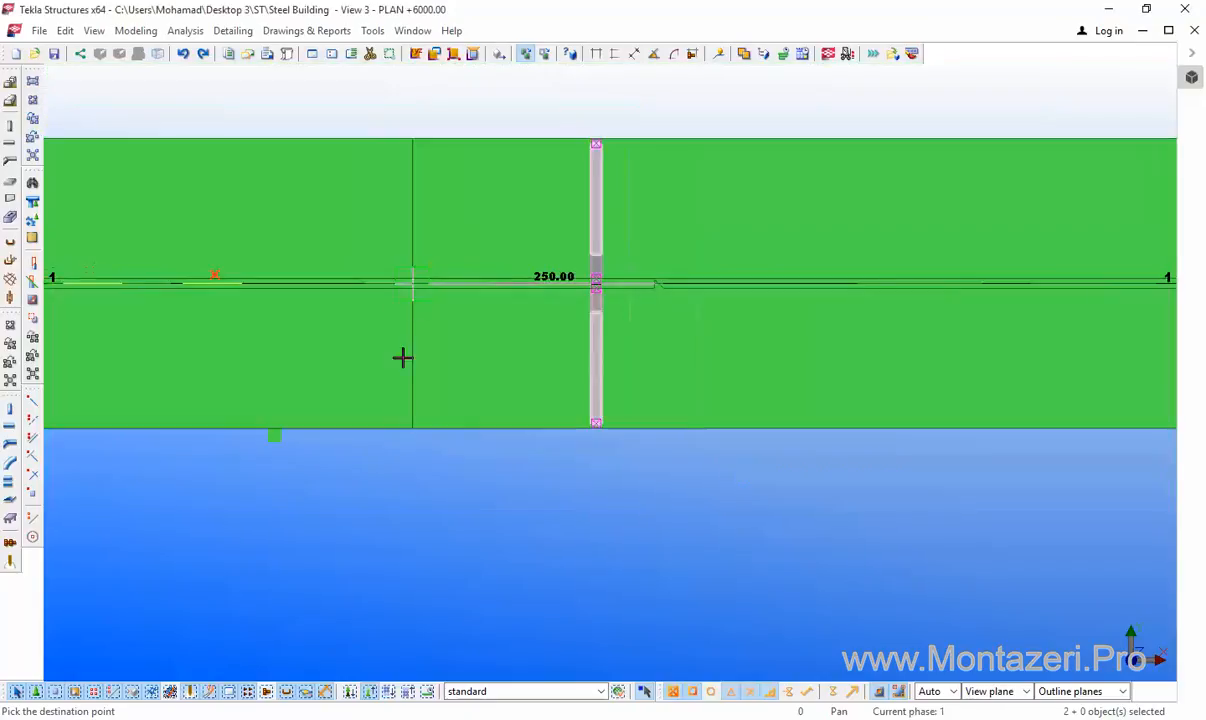
ctrl+middle_drag(258, 528, 485, 342)
key(Escape)
Step: Redraw the view to bring back the beam's hidden upper flange plates
scroll(530, 203, down, 3)
middle_drag(530, 203, 465, 265)
right_click(522, 205)
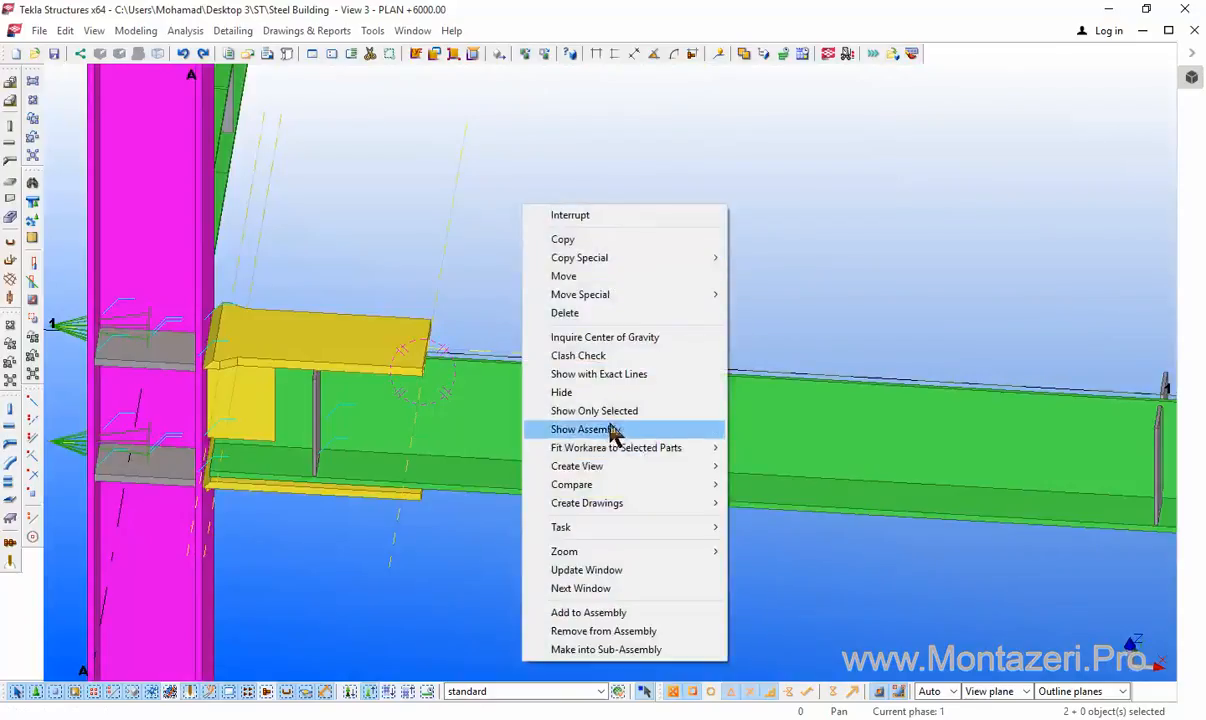
click(835, 190)
right_click(834, 187)
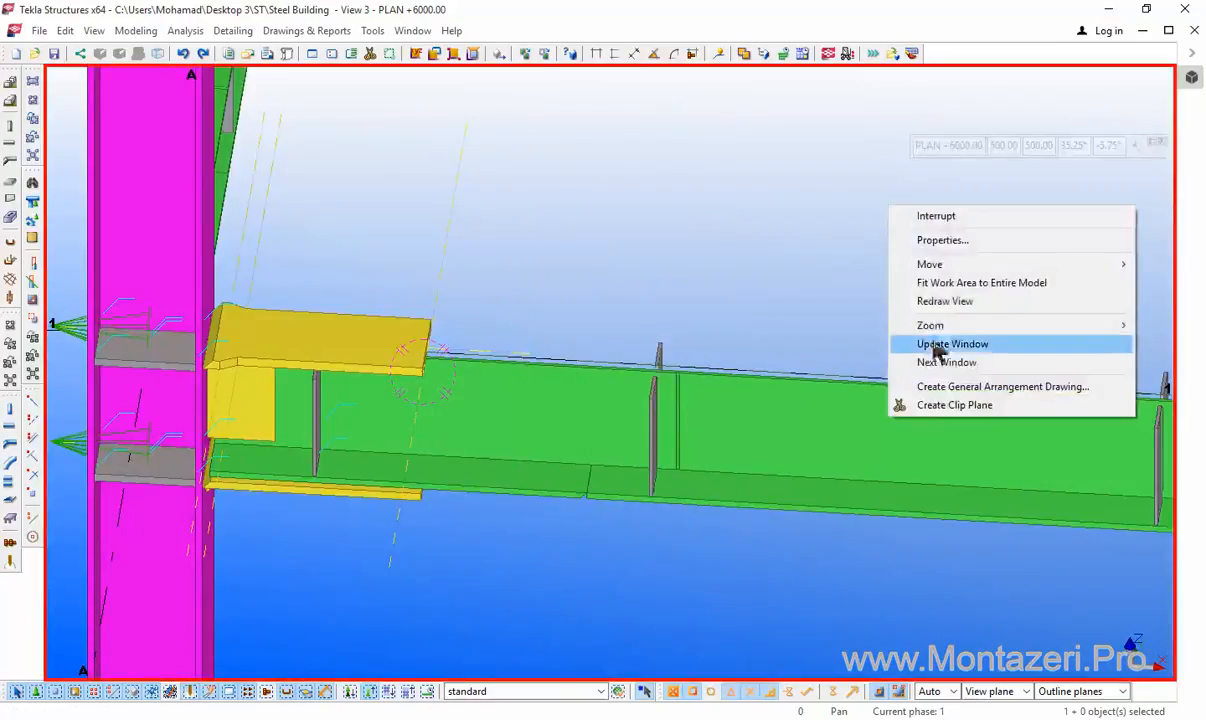
click(961, 303)
Step: Delete the three construction lines that cross the beam at the connection parallel to grid line A
scroll(748, 345, down, 2)
middle_drag(748, 345, 711, 330)
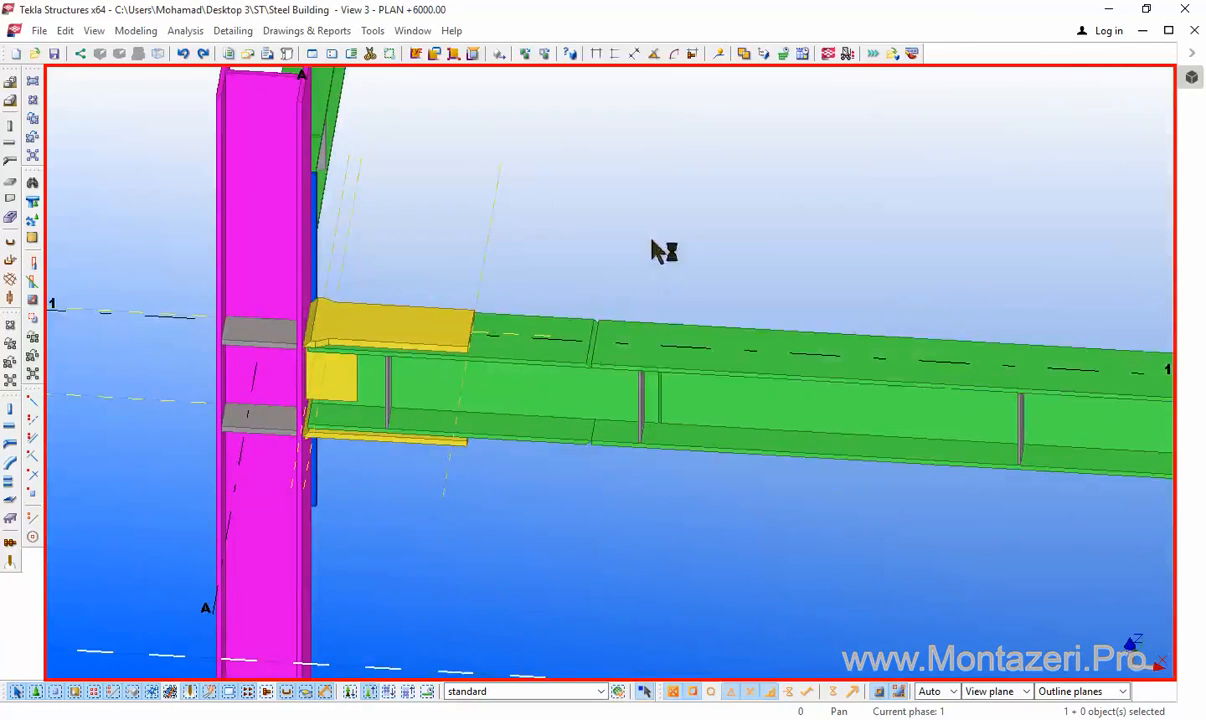
ctrl+middle_drag(433, 338, 463, 263)
scroll(393, 300, up, 2)
scroll(392, 438, up, 2)
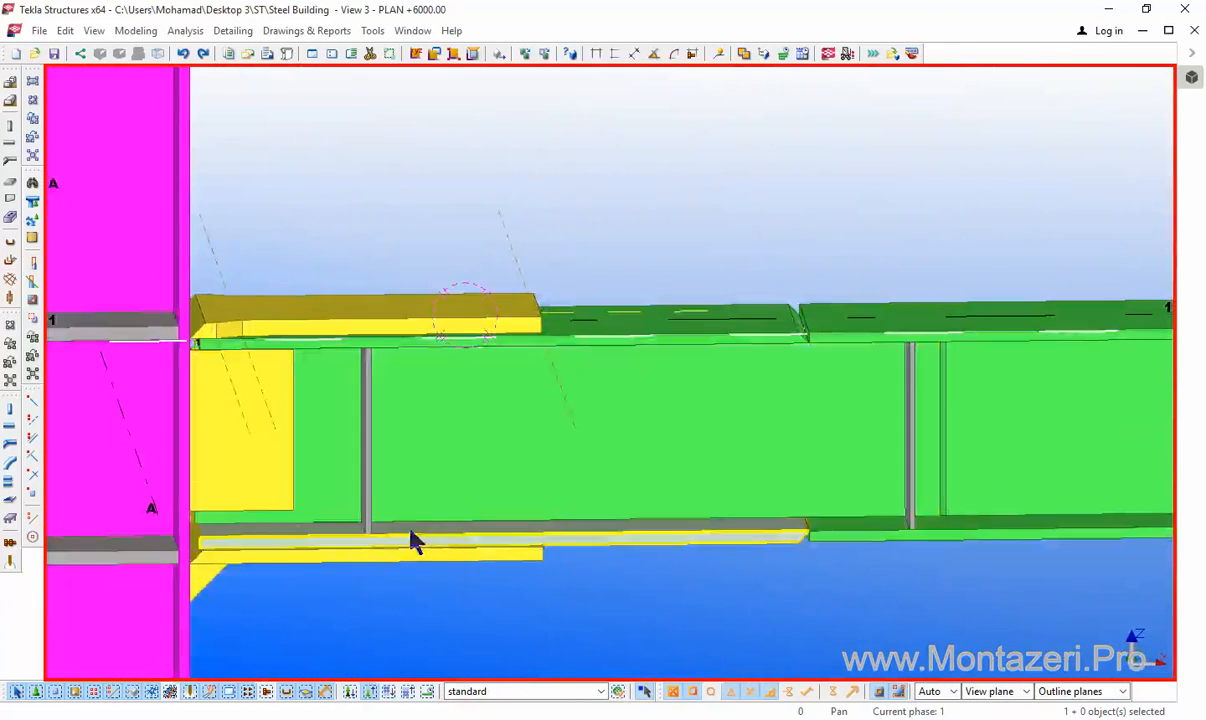
middle_drag(409, 530, 500, 520)
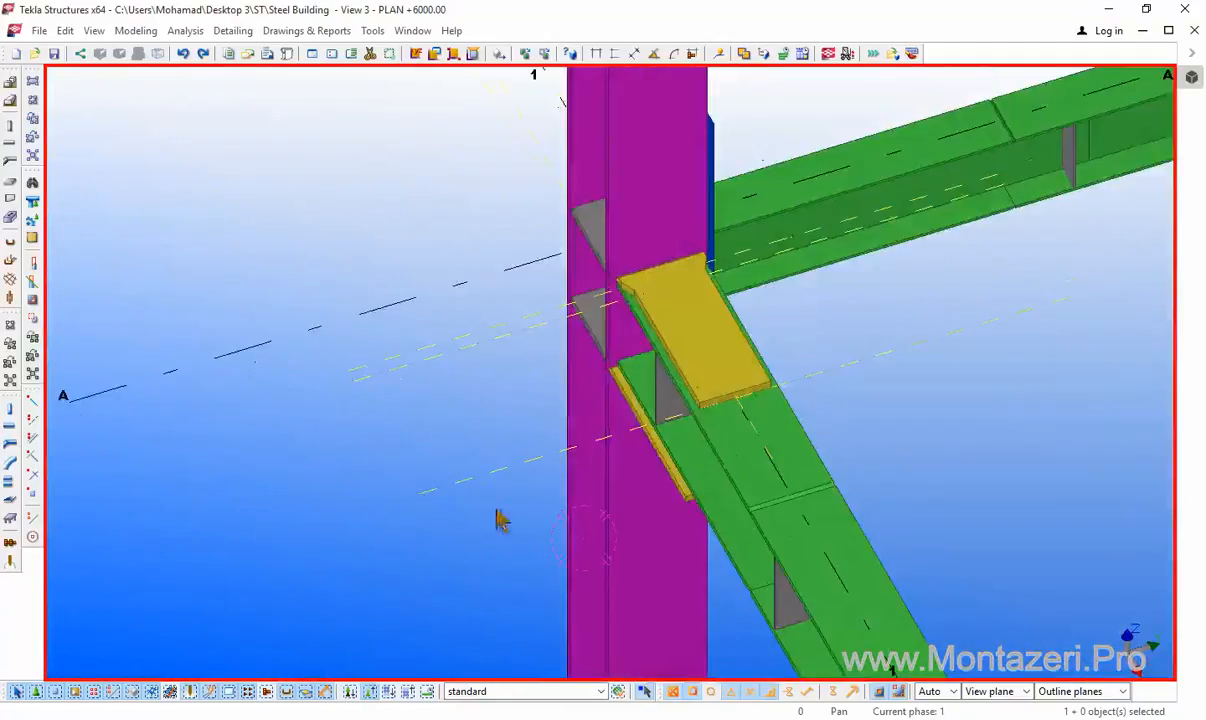
drag(428, 465, 400, 520)
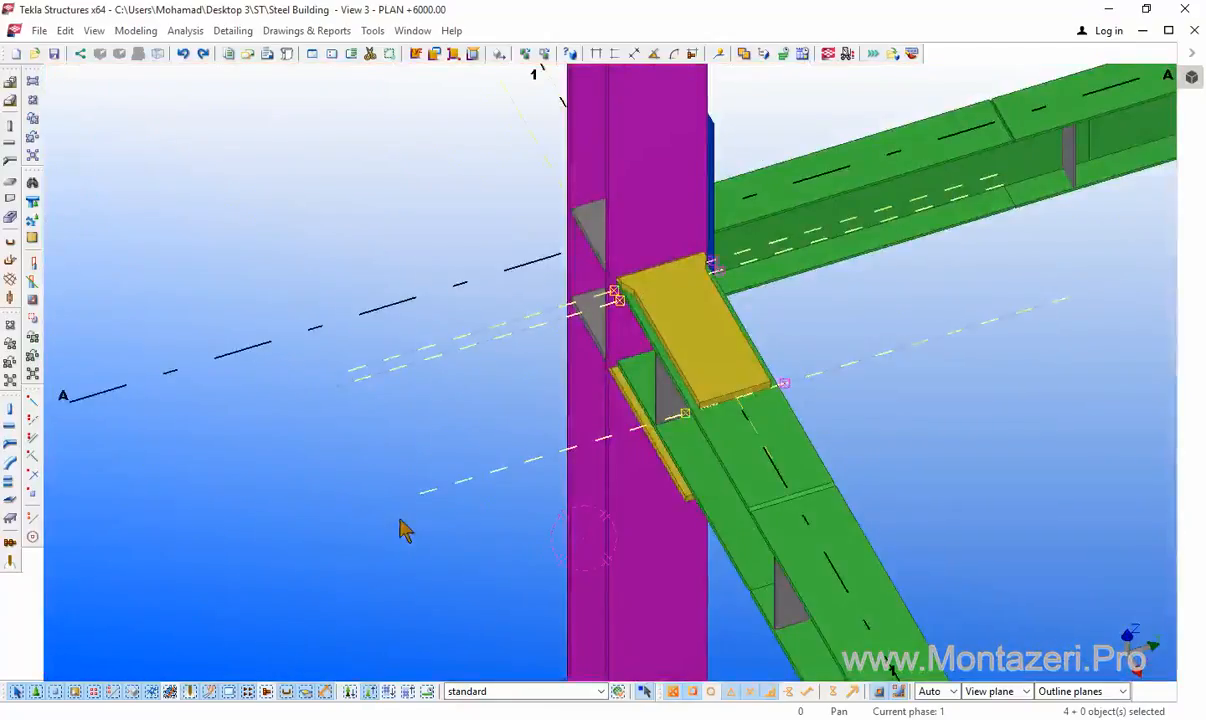
scroll(400, 527, down, 2)
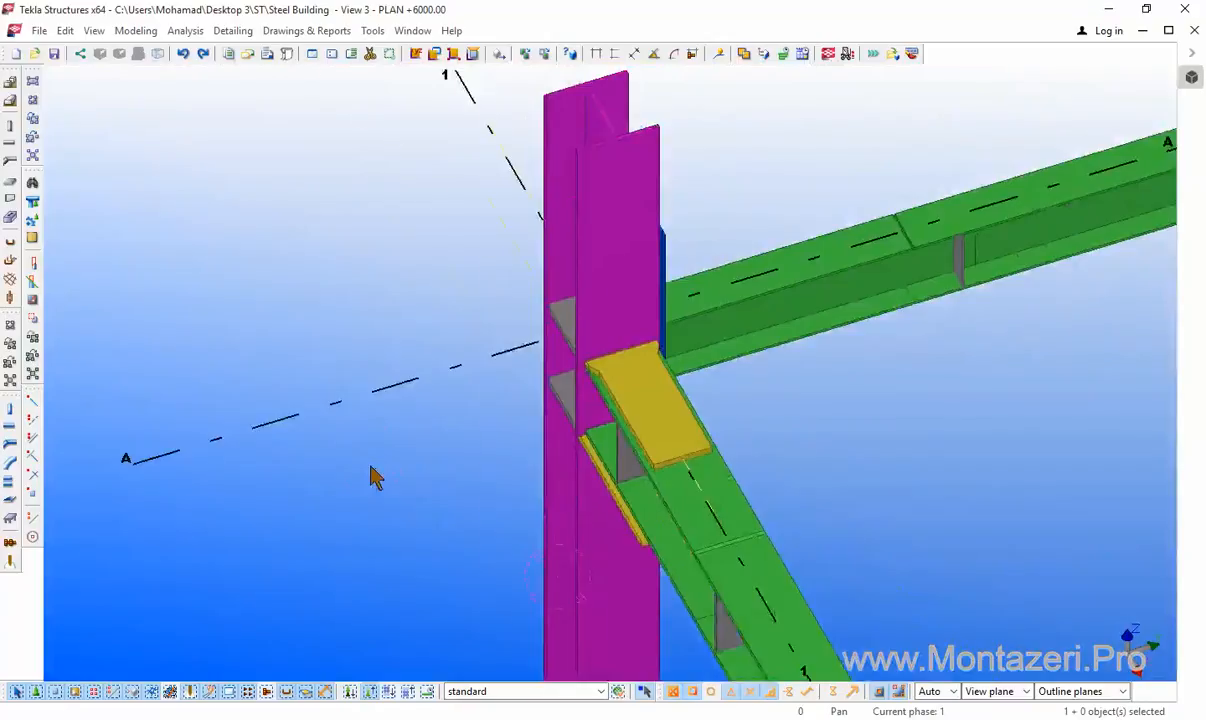
Step: Delete the remaining construction lines that run past the column parallel to grid line 1
ctrl+middle_drag(371, 467, 508, 445)
middle_drag(282, 381, 458, 595)
scroll(444, 452, up, 2)
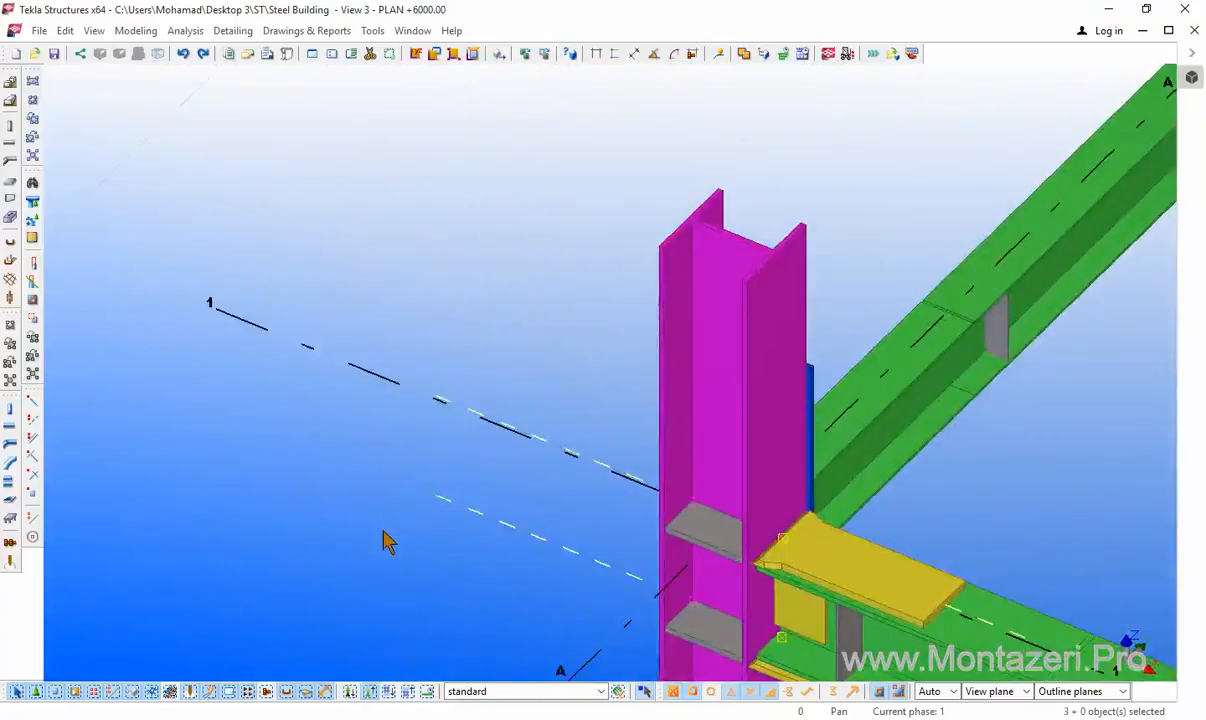
scroll(388, 541, down, 1)
ctrl+middle_drag(385, 538, 279, 209)
Step: Examine the connection's plates from both sides and the web stiffeners along the grid line 1 beam up to column B-1
ctrl+middle_drag(370, 250, 248, 303)
scroll(229, 431, down, 1)
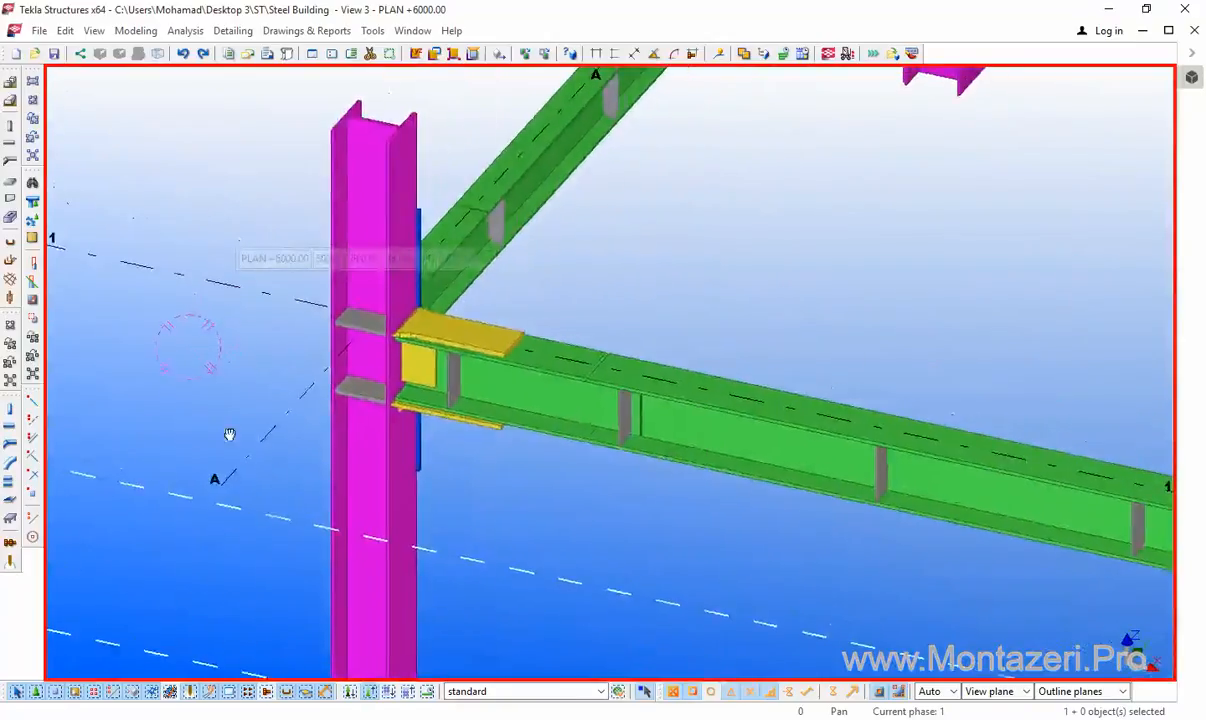
scroll(304, 398, up, 3)
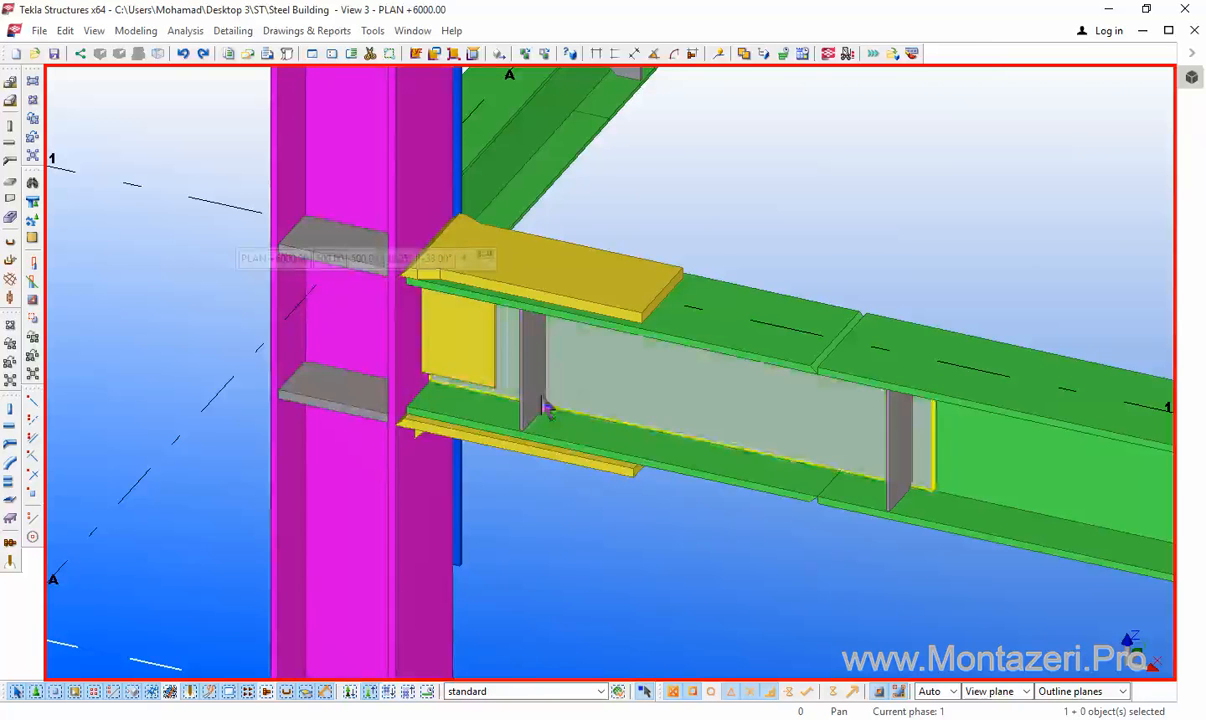
mouse_move(578, 458)
ctrl+middle_down()
mouse_move(466, 382)
mouse_move(466, 358)
mouse_move(328, 406)
mouse_move(210, 421)
mouse_move(210, 440)
ctrl+middle_up()
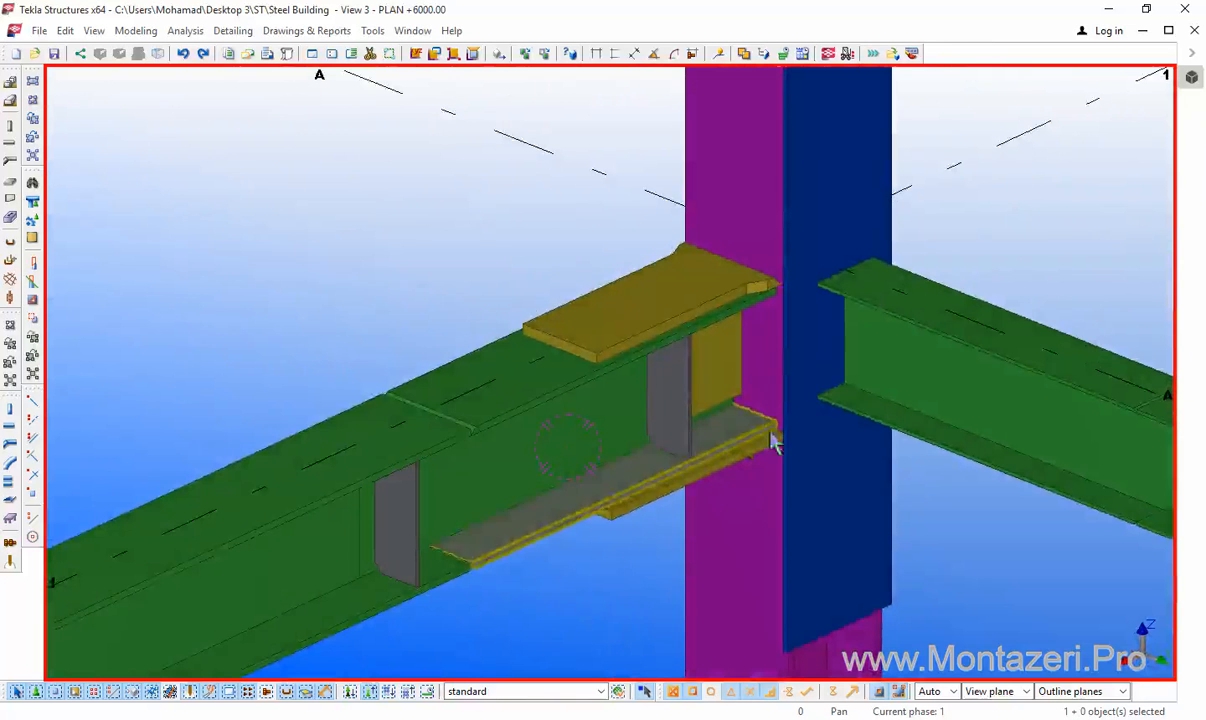
scroll(740, 394, down, 2)
middle_drag(740, 394, 933, 487)
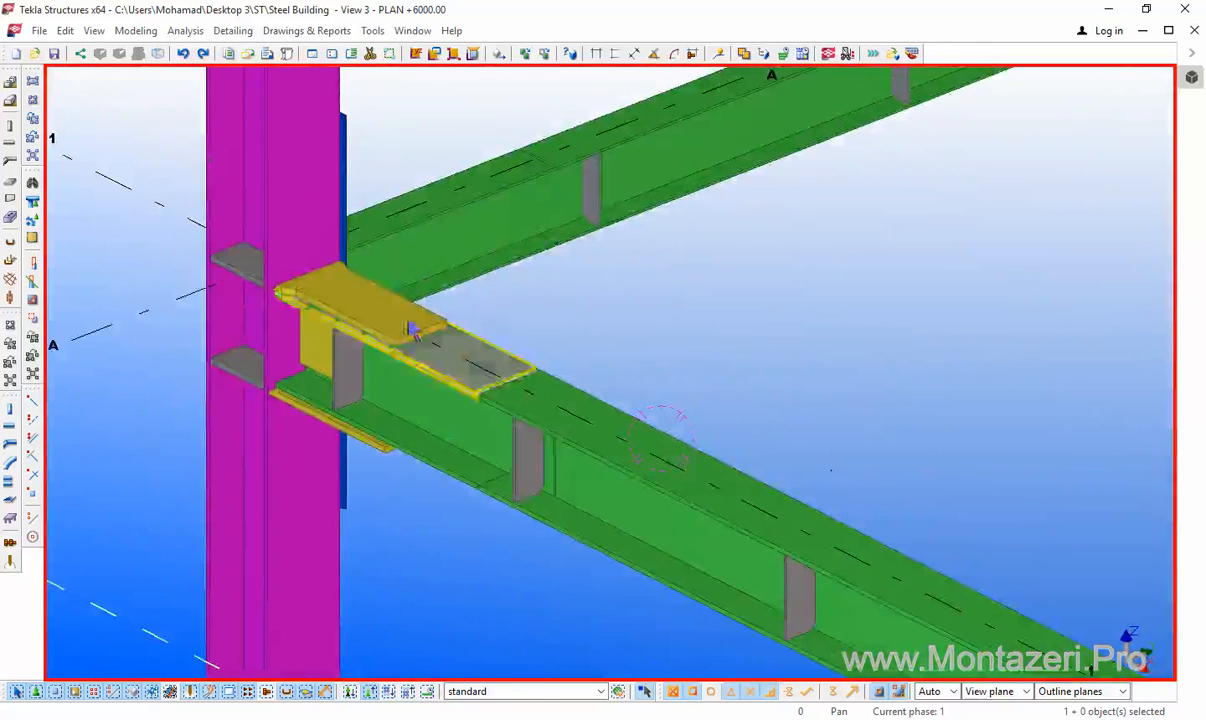
middle_drag(773, 487, 151, 264)
scroll(530, 360, down, 3)
middle_drag(530, 360, 321, 142)
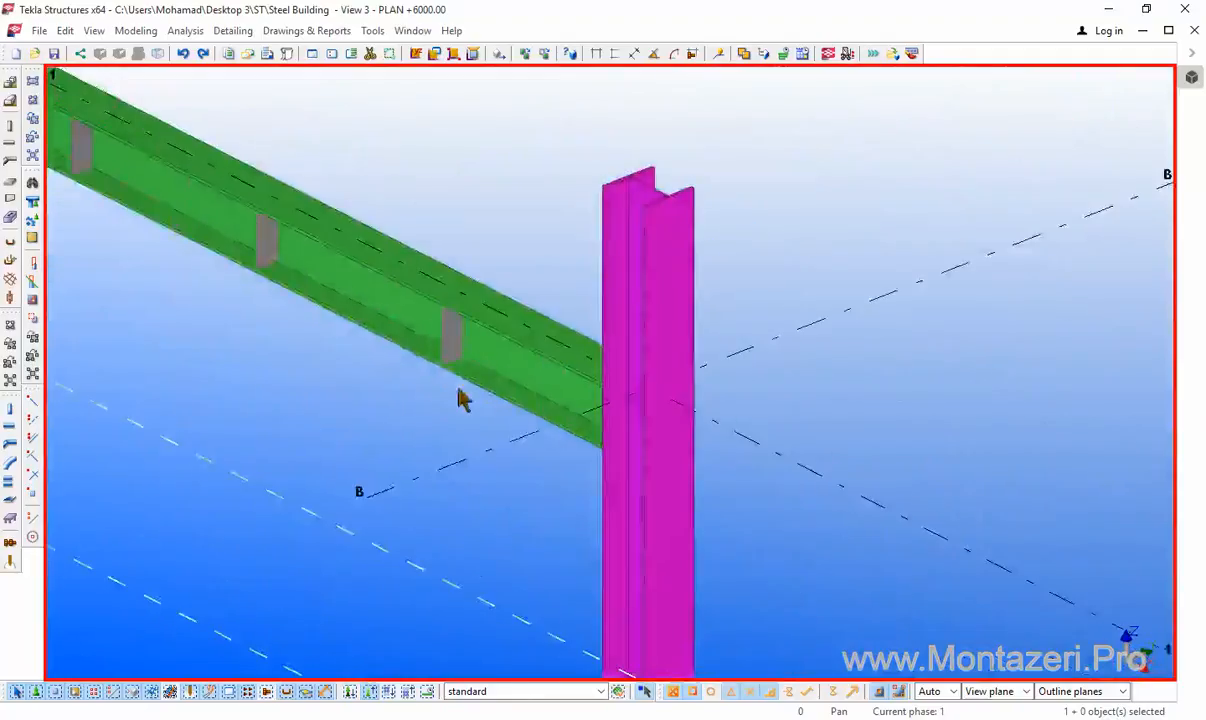
ctrl+middle_drag(458, 396, 676, 401)
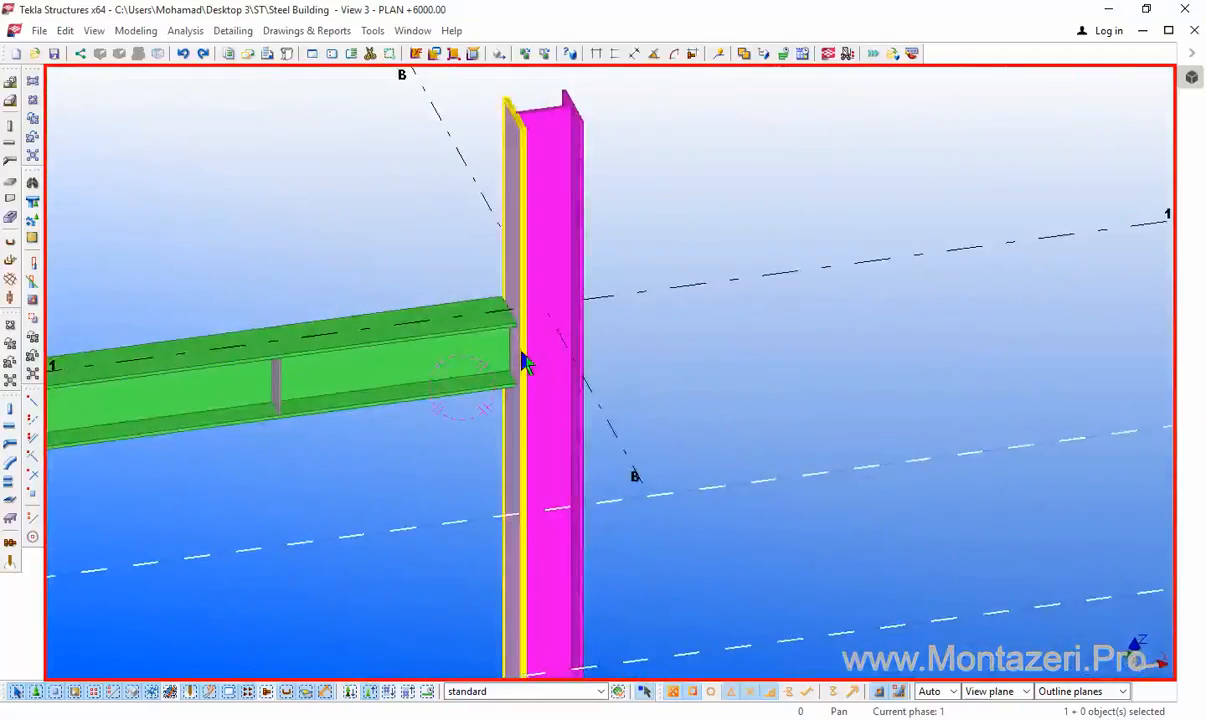
scroll(334, 416, down, 2)
middle_drag(334, 416, 635, 441)
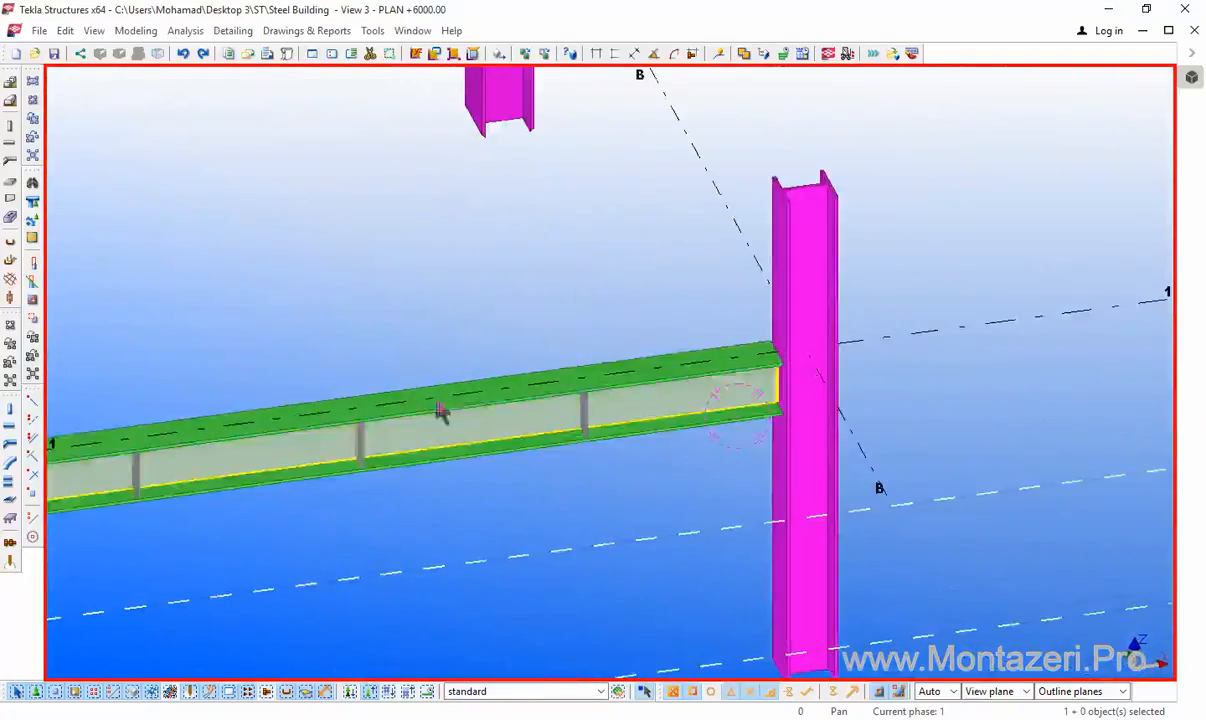
scroll(458, 475, down, 3)
middle_drag(458, 475, 770, 429)
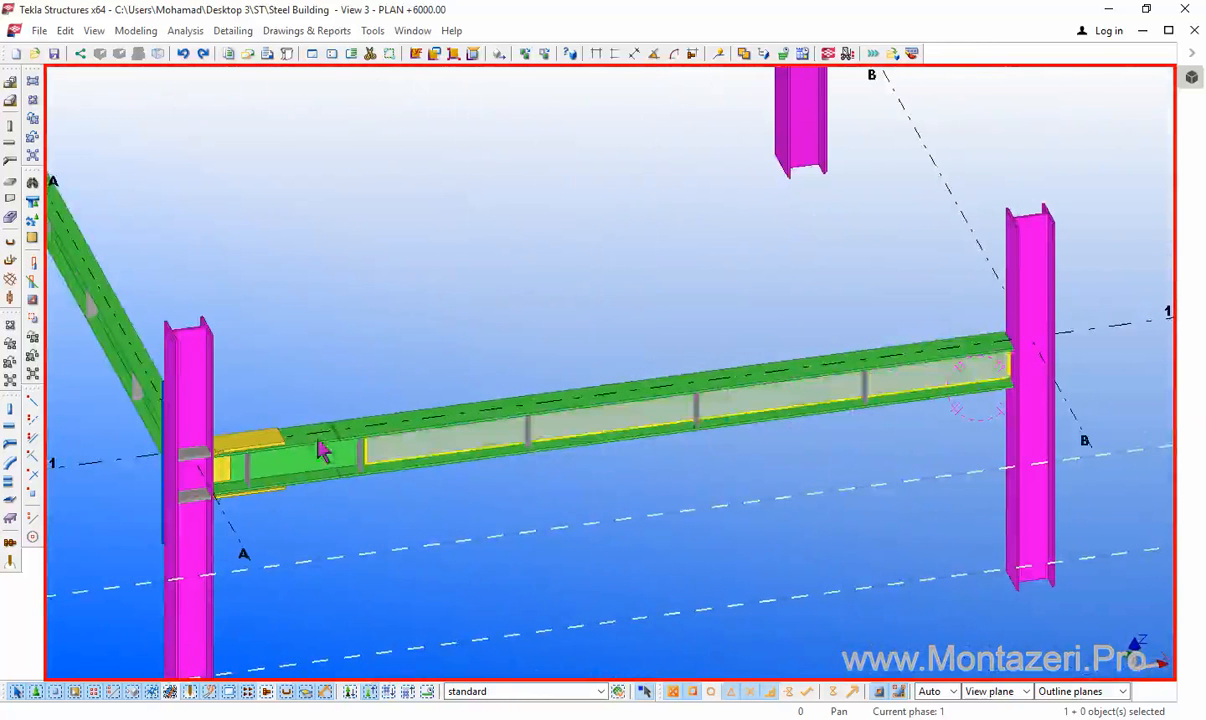
scroll(234, 466, up, 2)
middle_drag(234, 466, 739, 578)
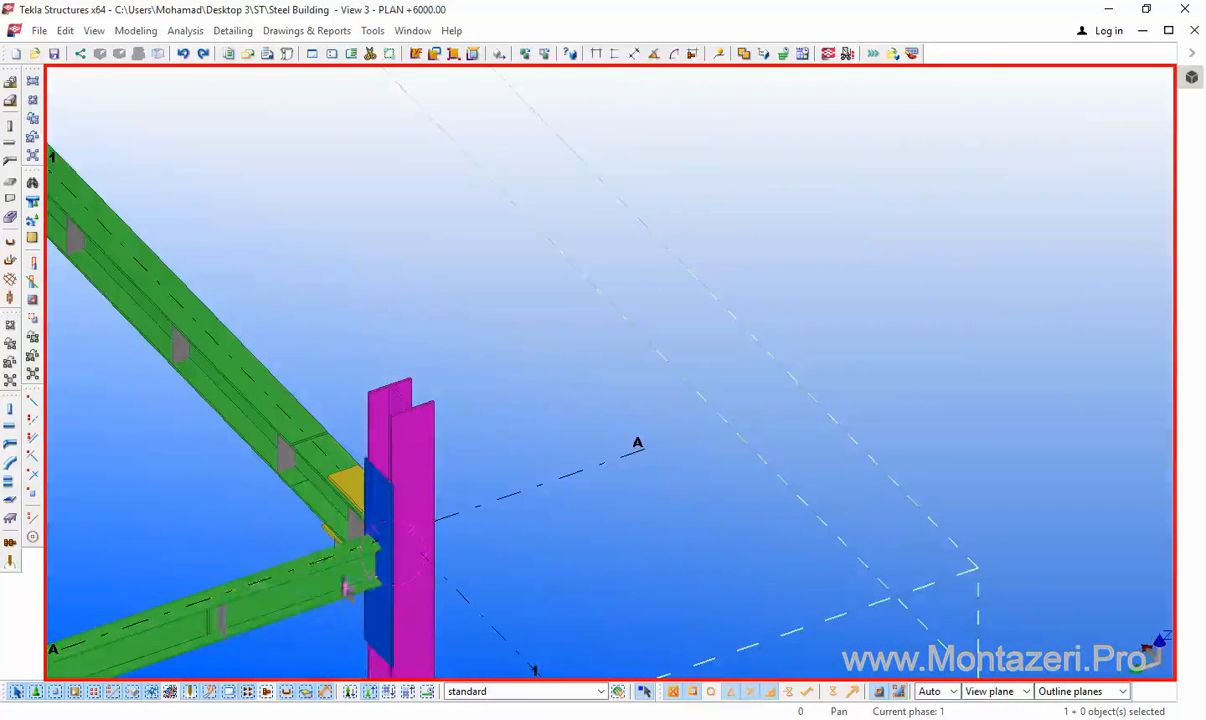
ctrl+middle_drag(533, 507, 528, 363)
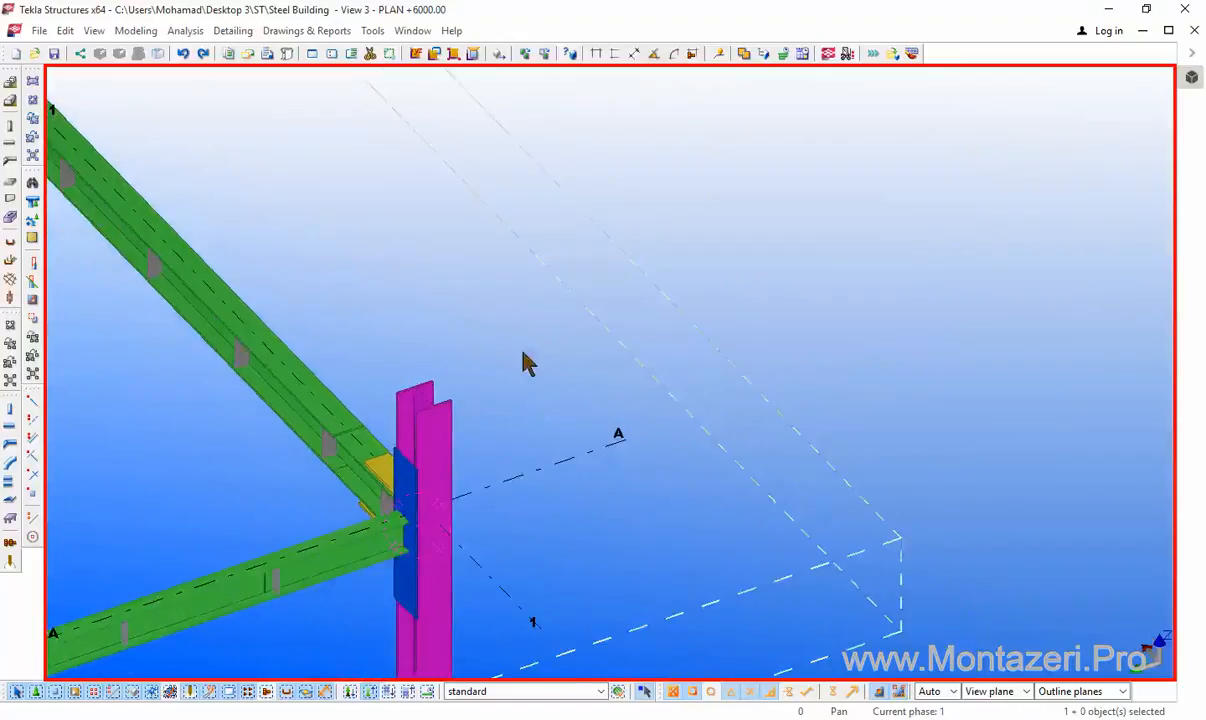